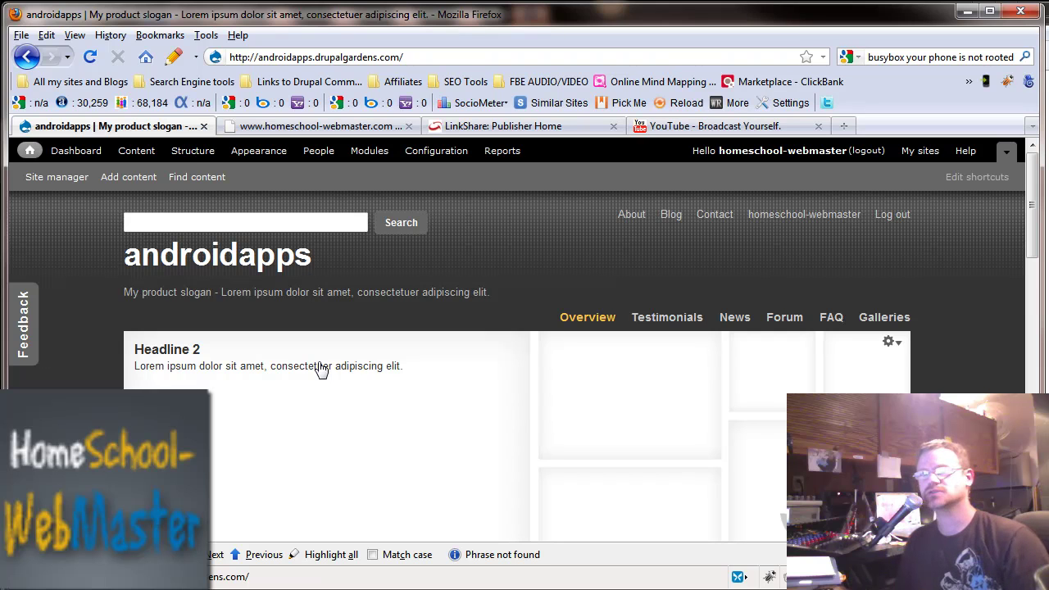
Open the Structure administration page for the androidapps site
left_click(190, 154)
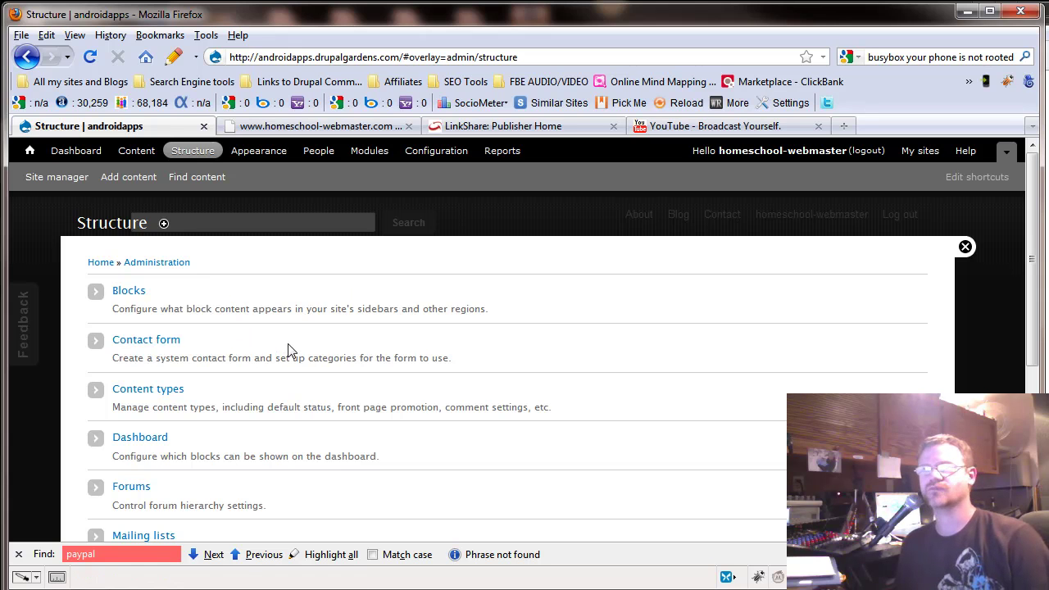
Show the Content types list, highlighting the Basic page and Blog entry types
left_click(167, 394)
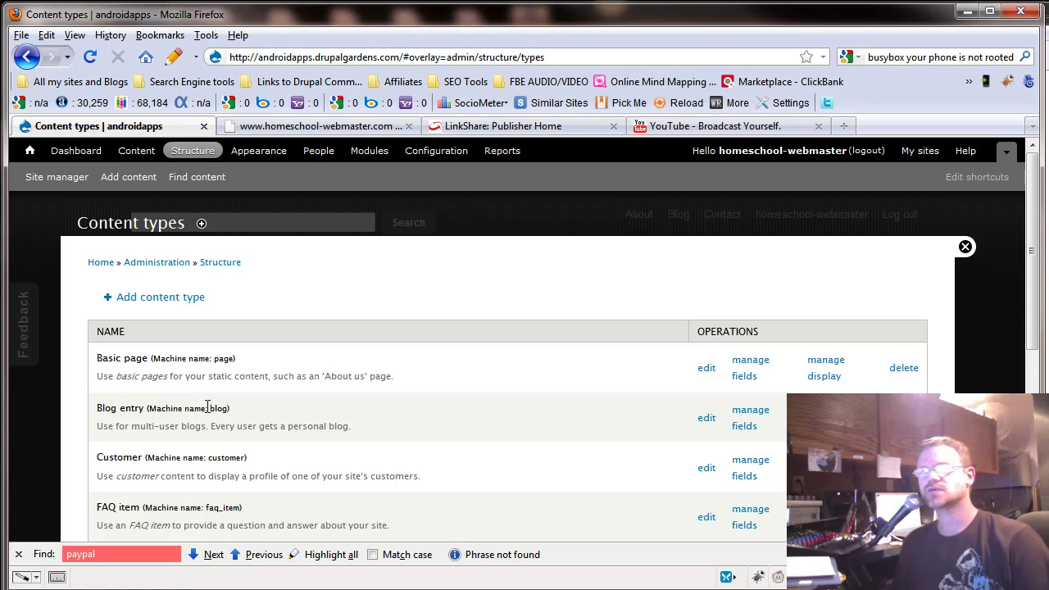
left_click_drag(116, 359, 224, 361)
left_click_drag(120, 409, 195, 408)
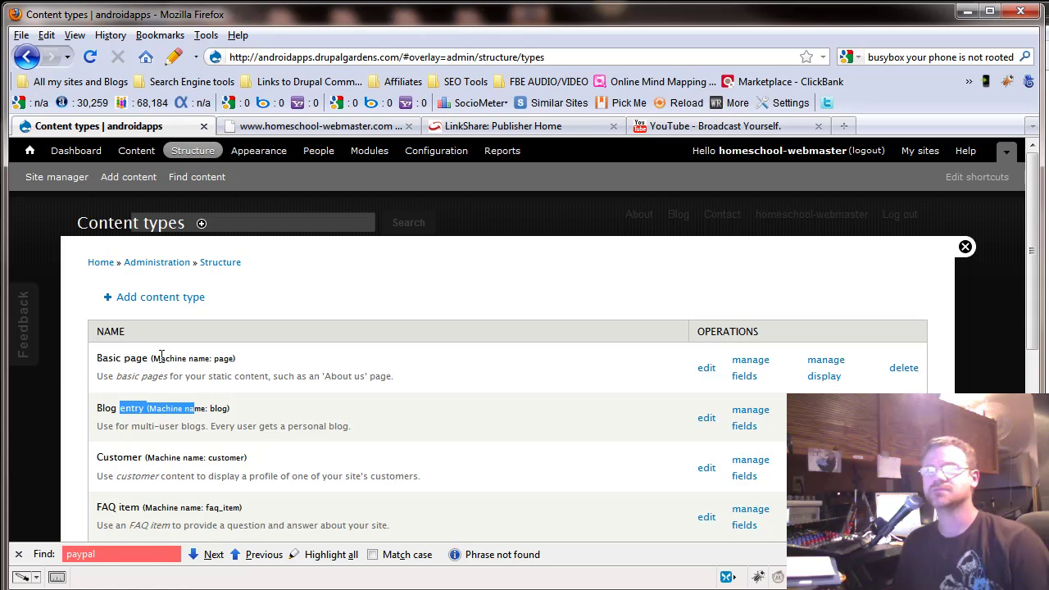
left_click(139, 373)
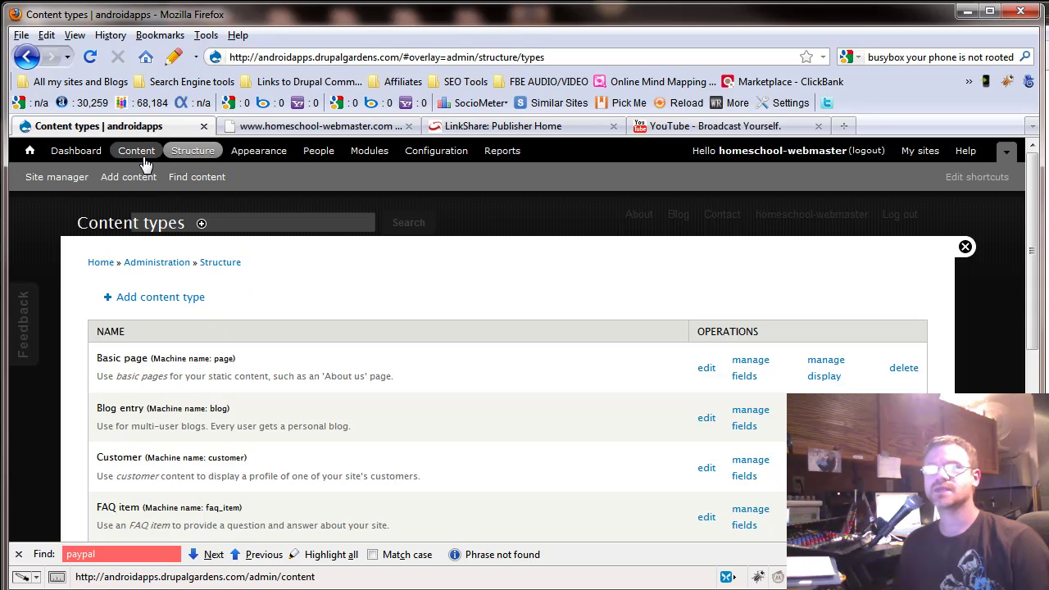
right_click(193, 155)
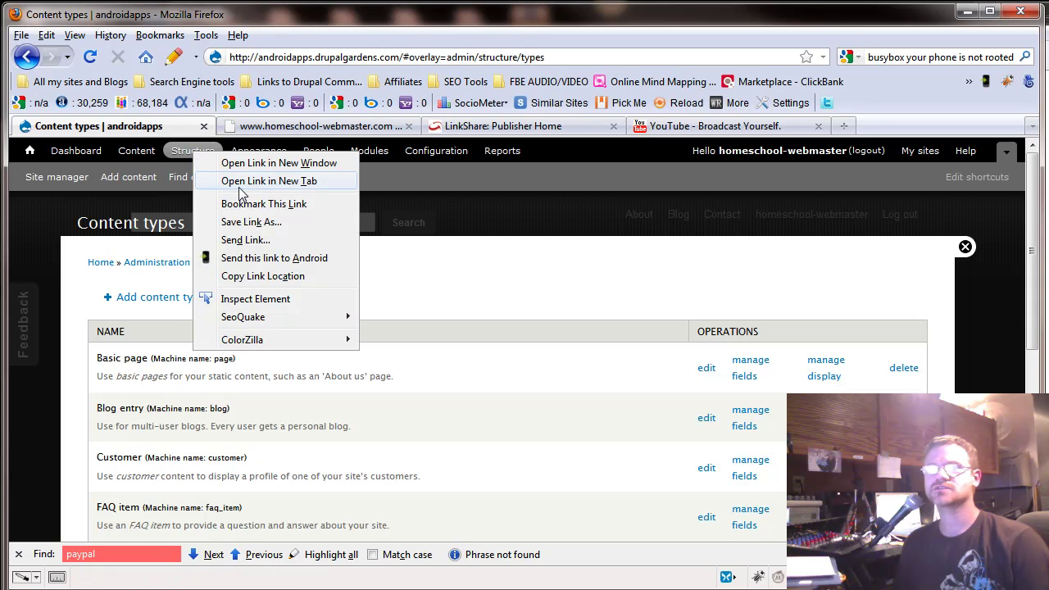
right_click(32, 151)
Open the home page in a new tab and open the Product feature 2 block's configuration
left_click(72, 181)
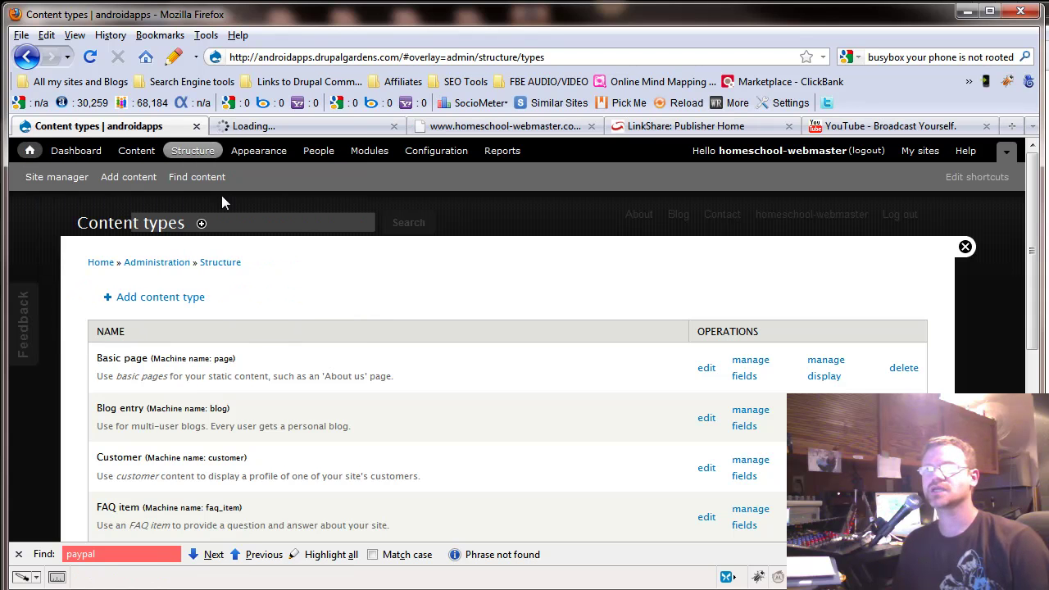
left_click(303, 126)
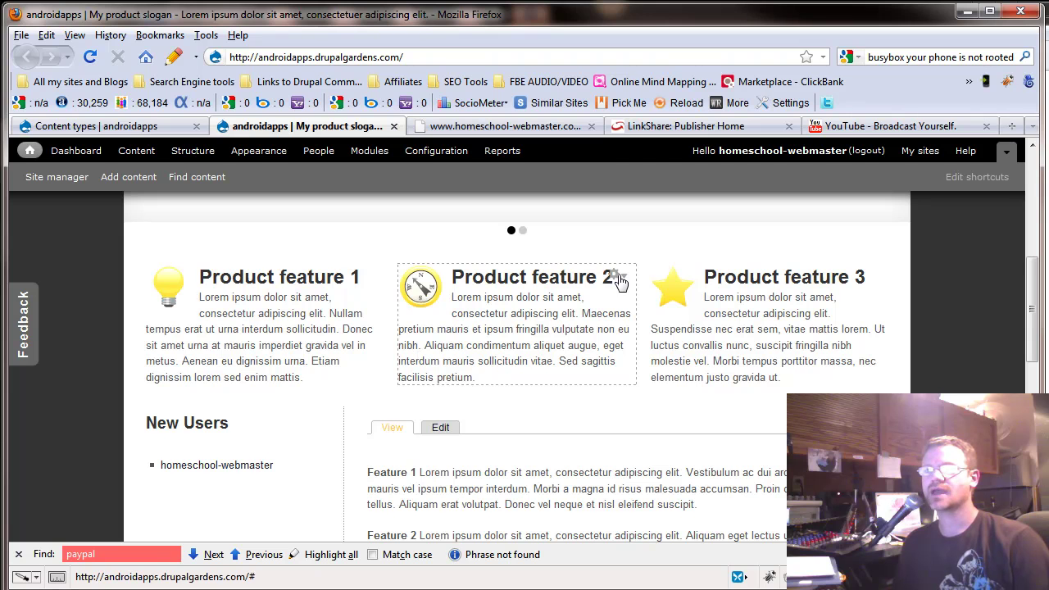
left_click(613, 276)
left_click(595, 291)
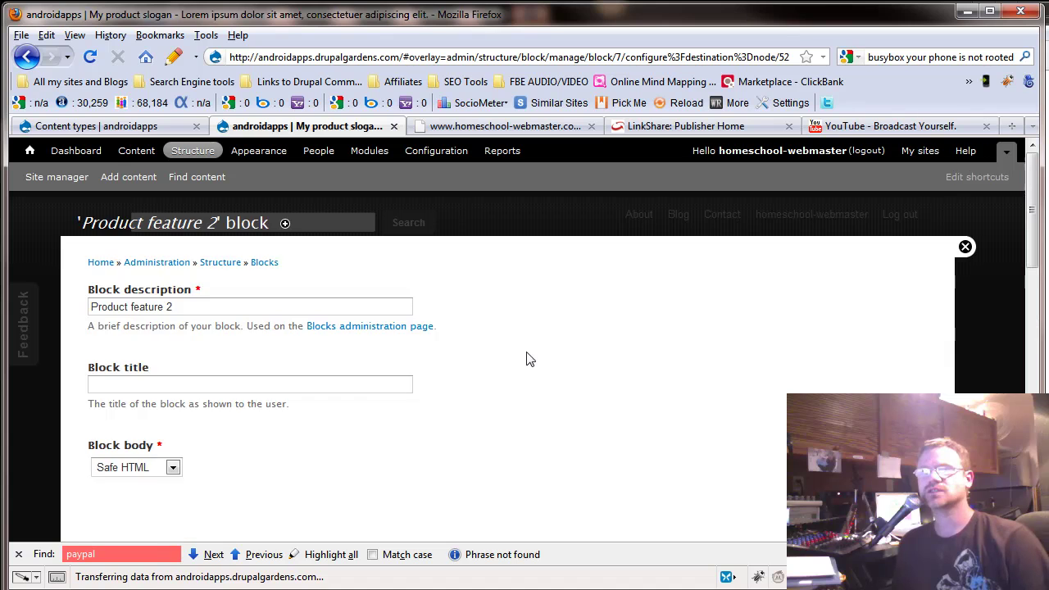
scroll(517, 402, "down", 10)
scroll(505, 409, "down", 4)
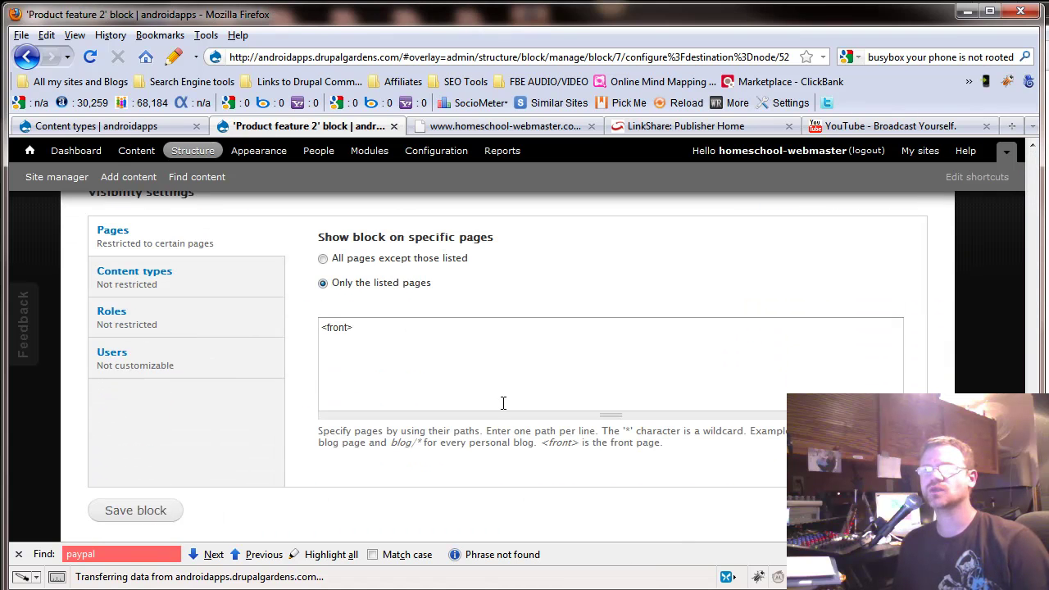
Add blog/* and Main/* after <front> in the block's Pages list, then return to Content types
left_click(366, 331)
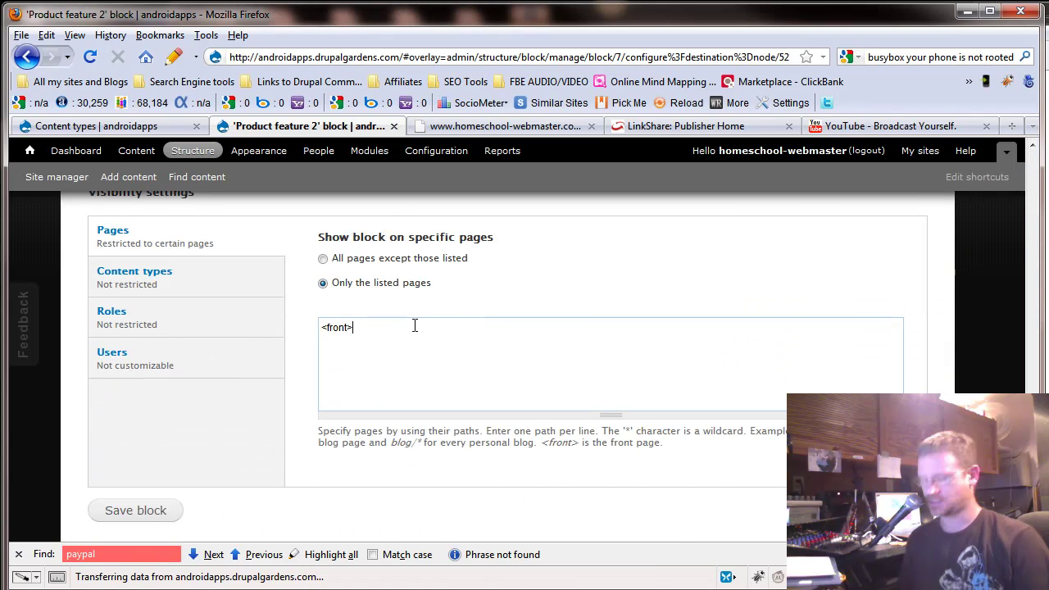
key("Return")
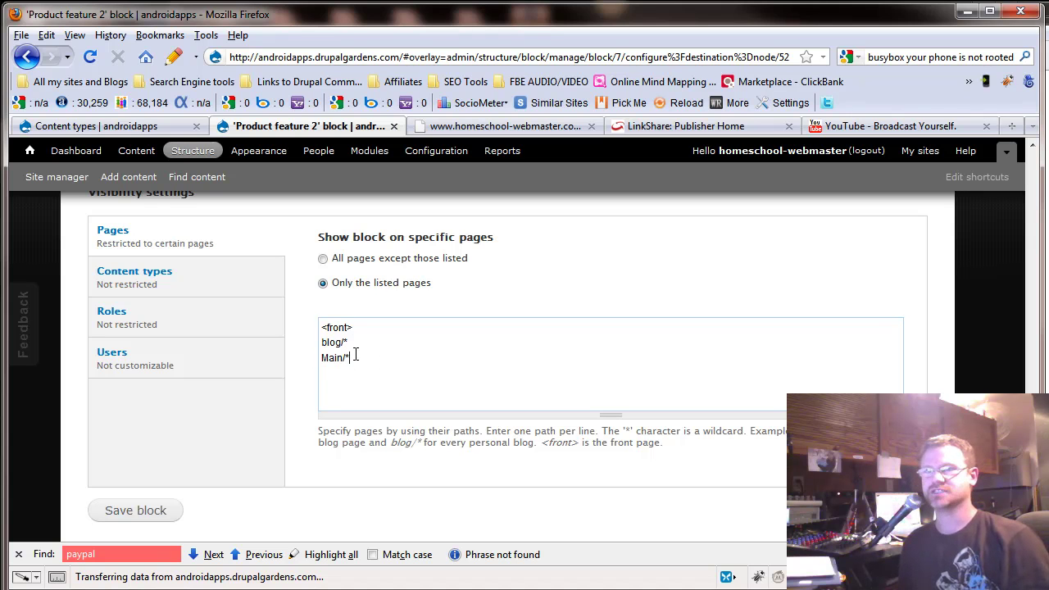
scroll(347, 397, "up", 3)
scroll(361, 330, "down", 3)
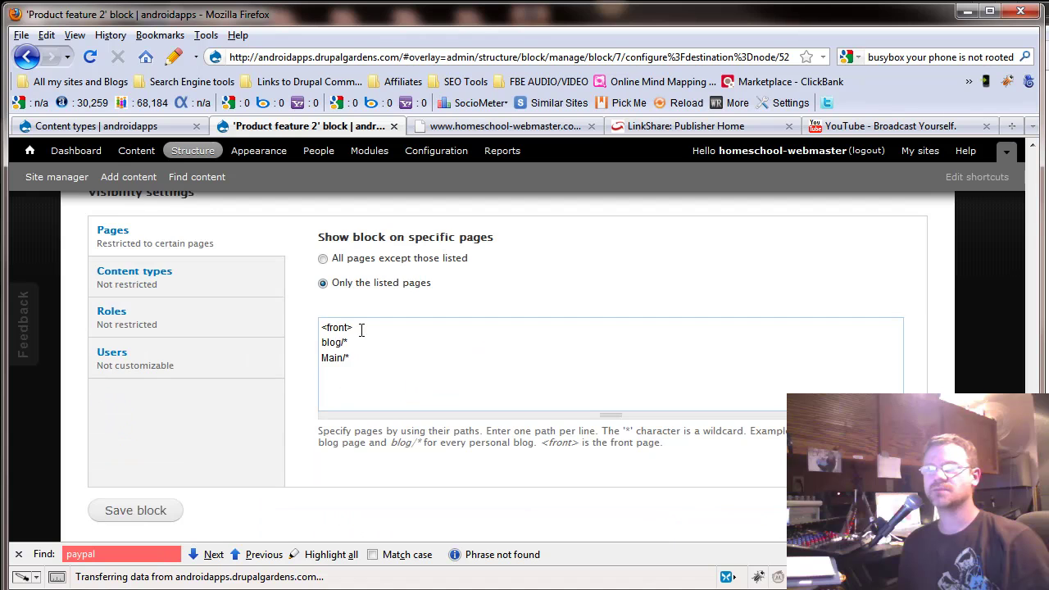
scroll(263, 381, "up", 3)
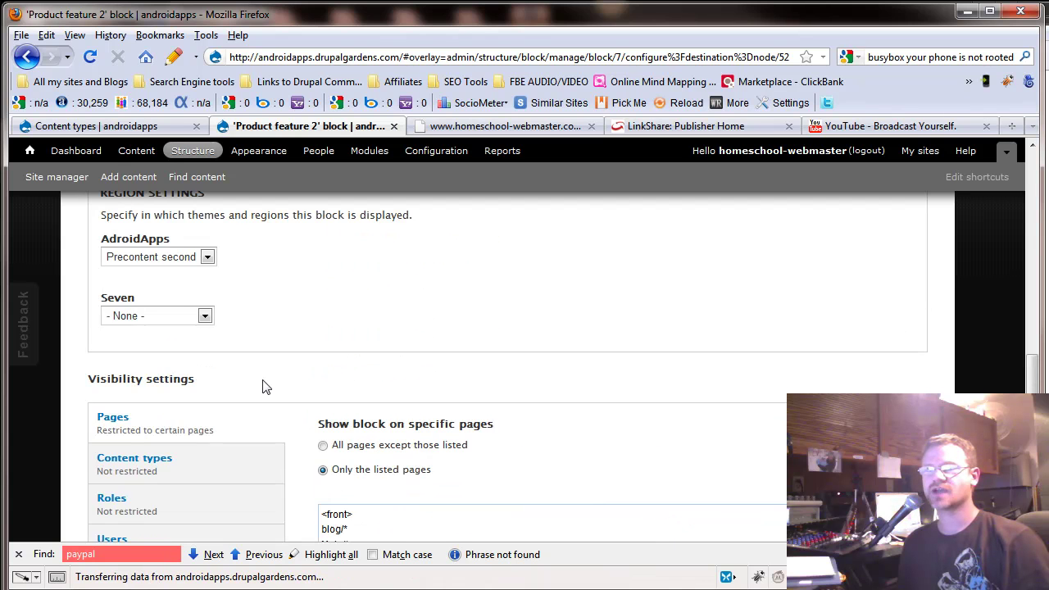
scroll(293, 420, "down", 2)
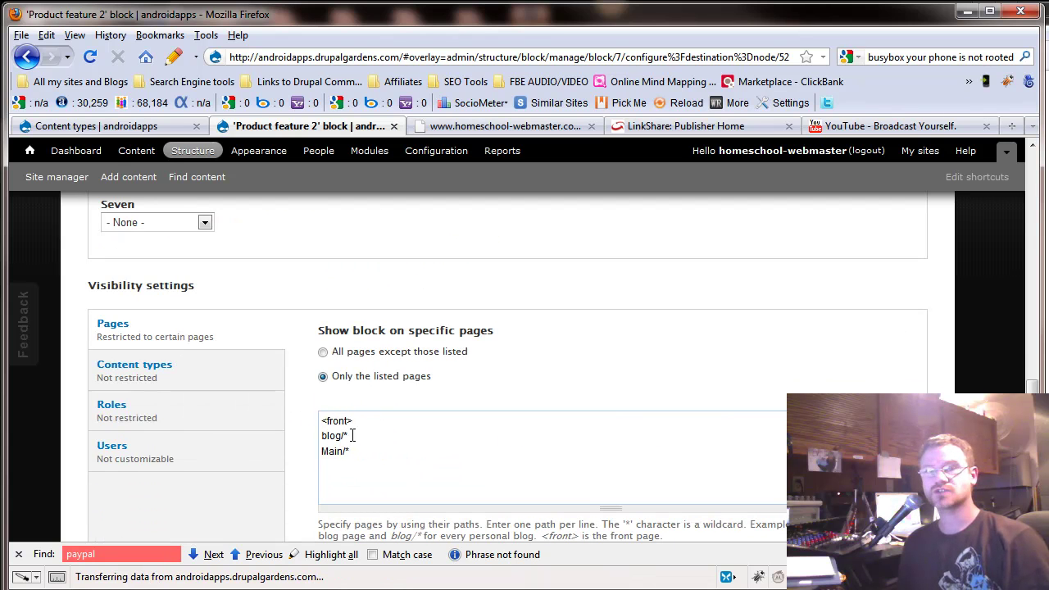
scroll(352, 435, "up", 8)
left_click(99, 126)
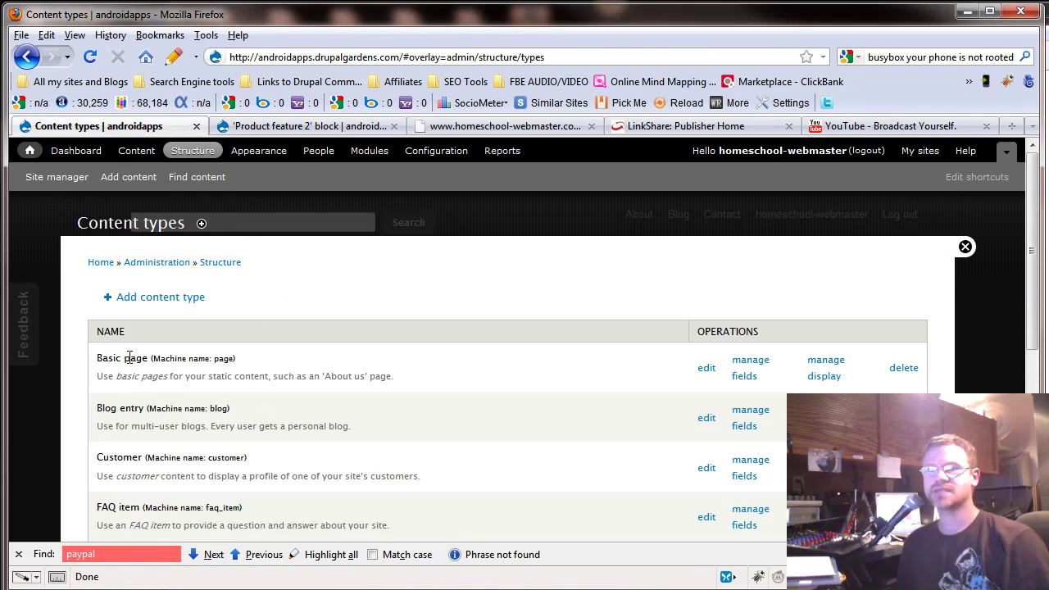
Review the content types through Forum topic, Poll and Testimonial, then start adding a content type
scroll(153, 446, "down", 2)
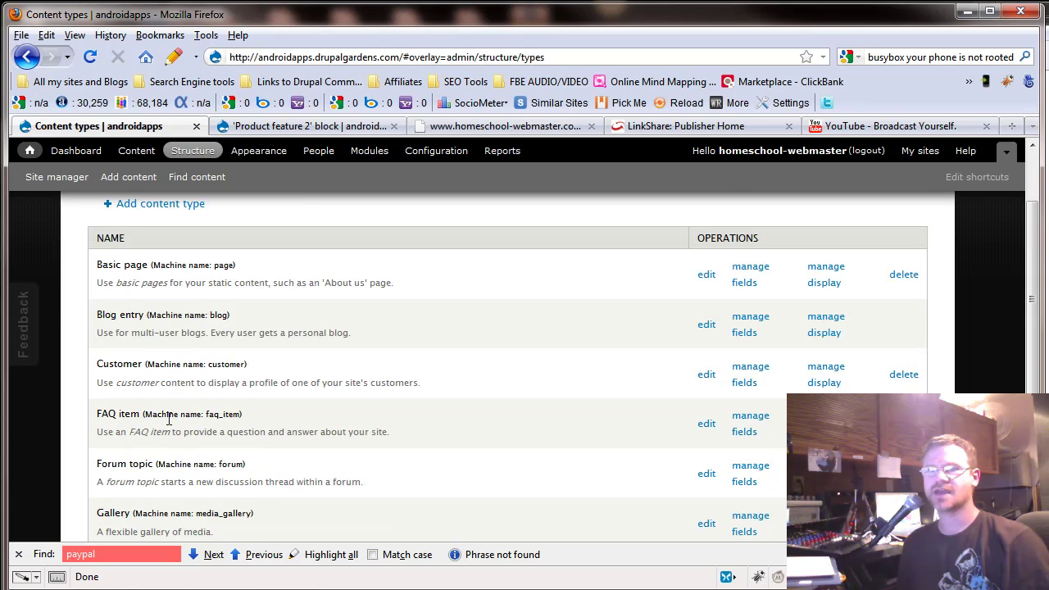
scroll(129, 469, "down", 2)
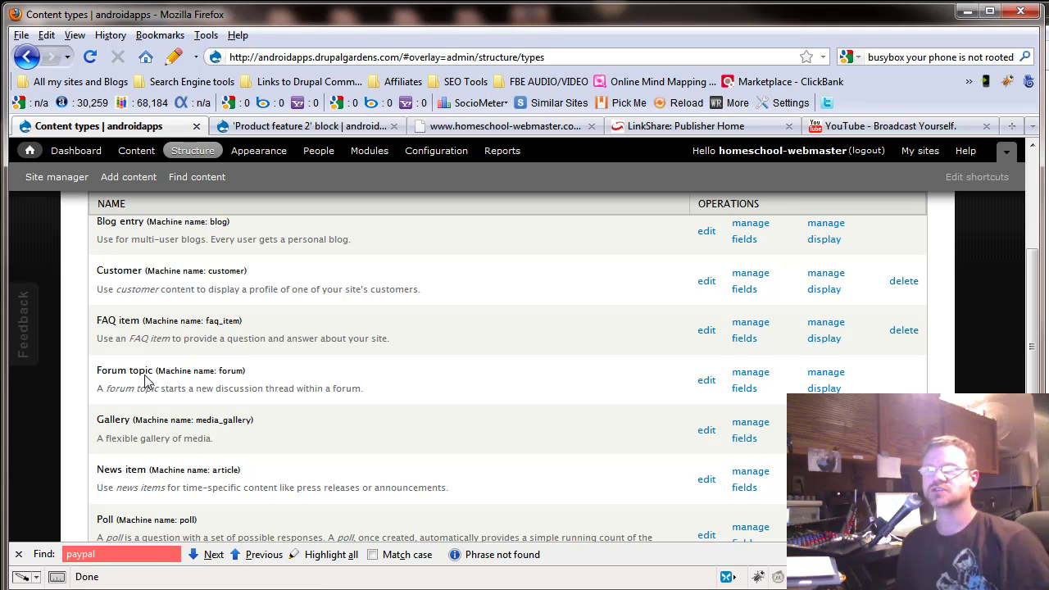
left_click_drag(113, 370, 169, 371)
left_click_drag(110, 419, 195, 419)
scroll(146, 488, "down", 2)
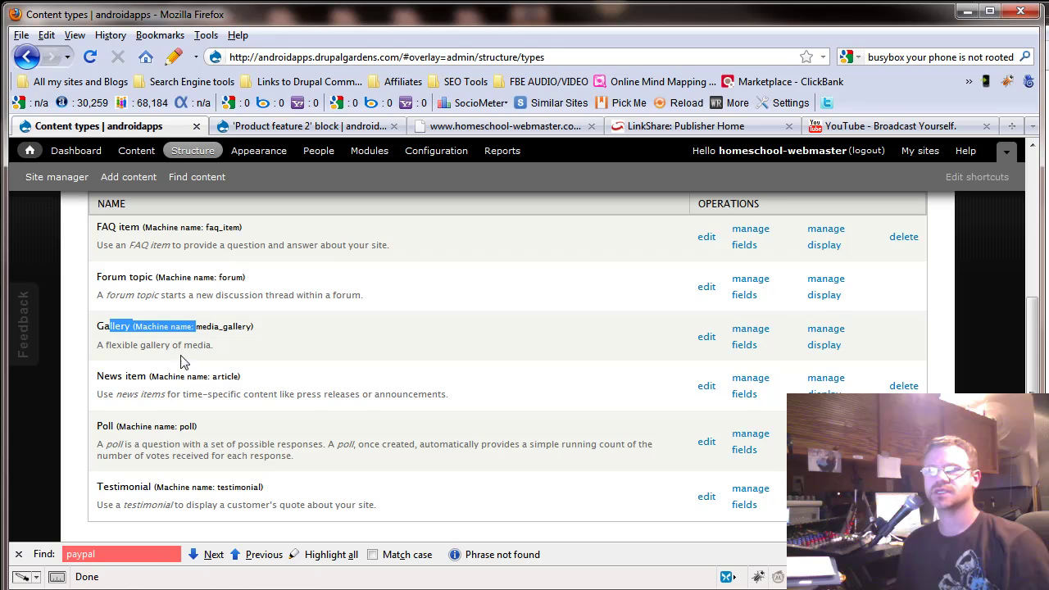
left_click_drag(120, 426, 49, 422)
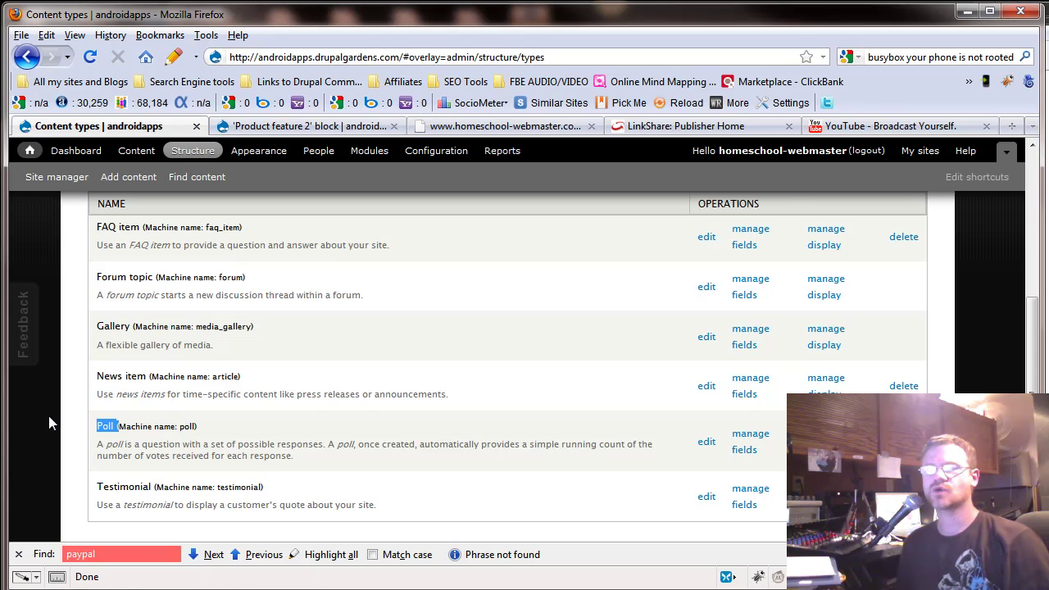
left_click_drag(150, 487, 93, 495)
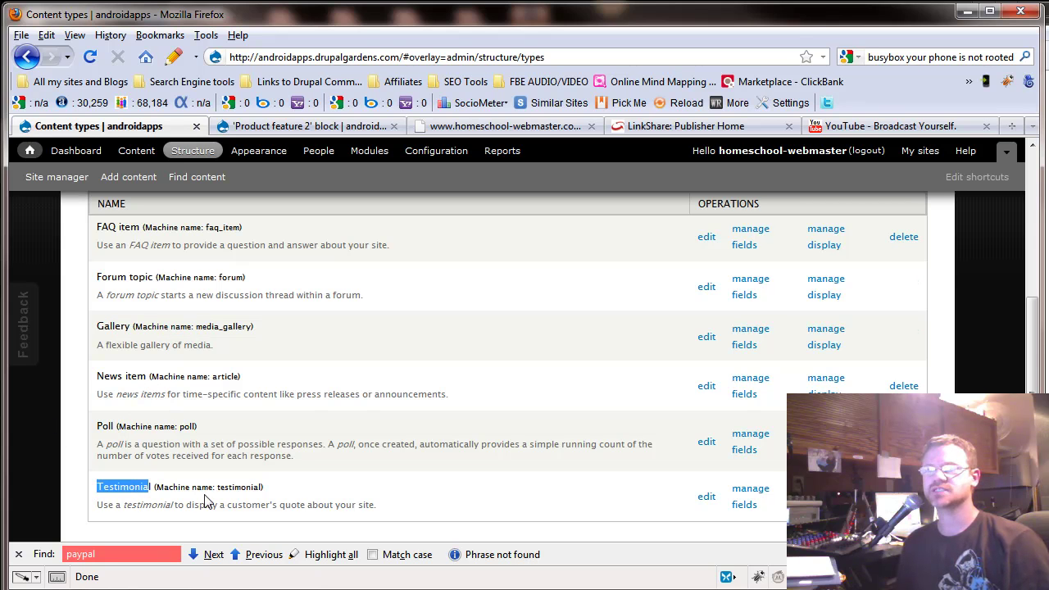
scroll(205, 501, "down", 2)
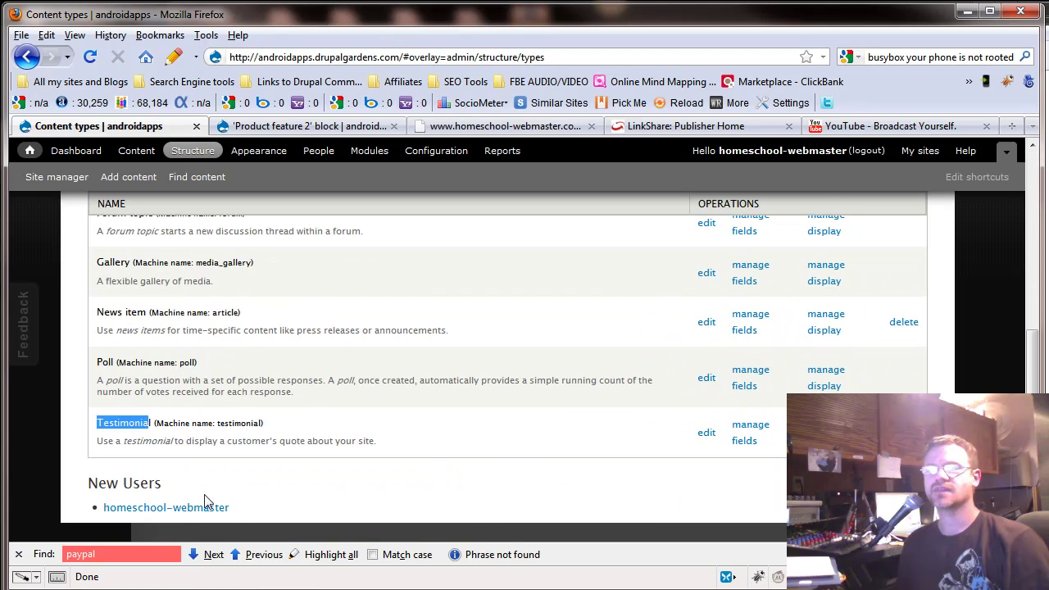
scroll(197, 352, "up", 5)
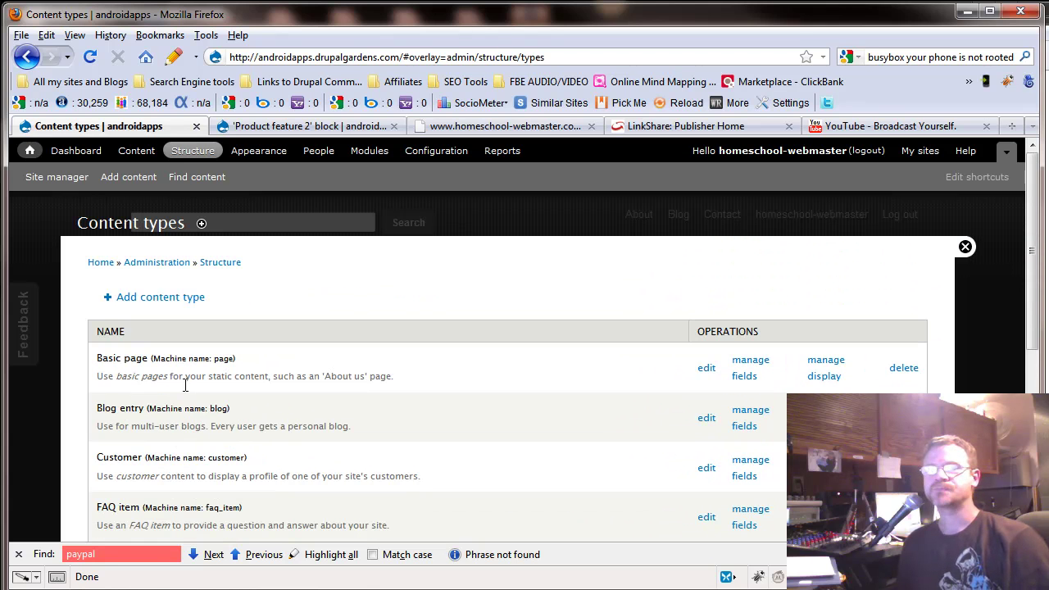
left_click(164, 297)
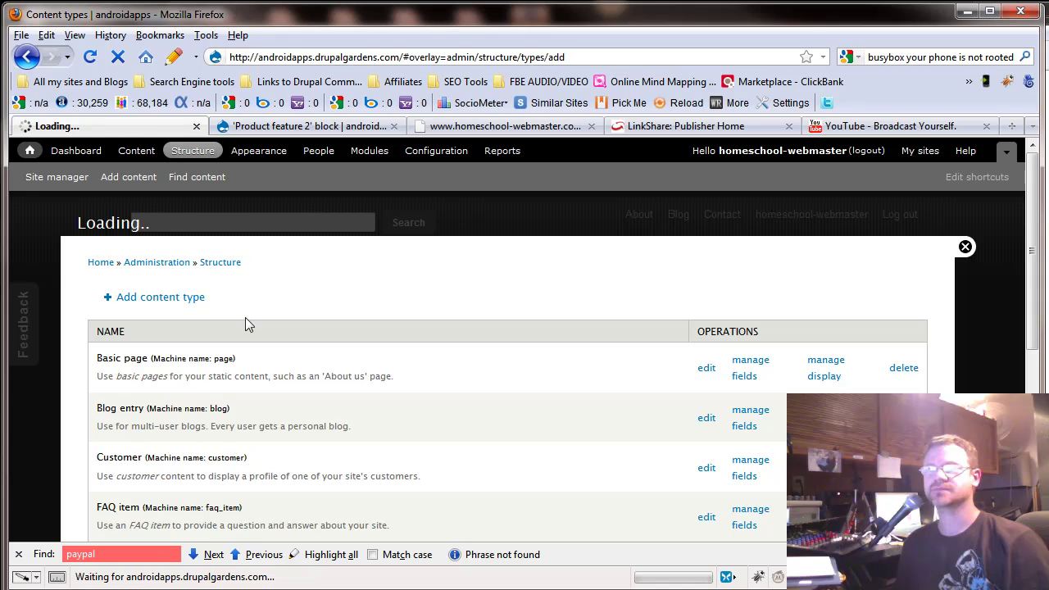
Name the content type 'test content type' and describe it as 'Test - Please Do Not Use'
left_click(187, 343)
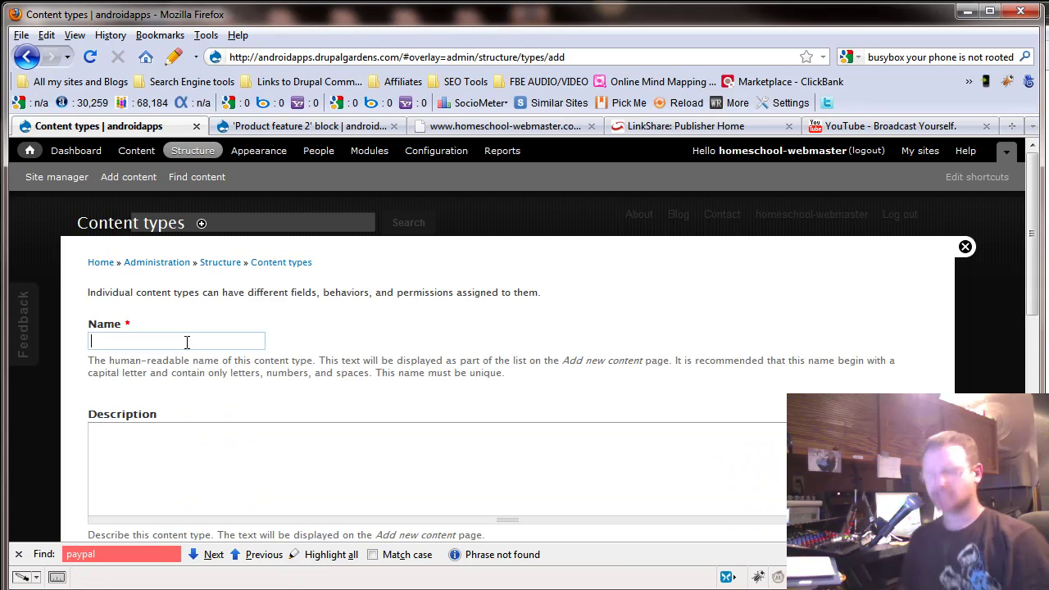
type("test cont")
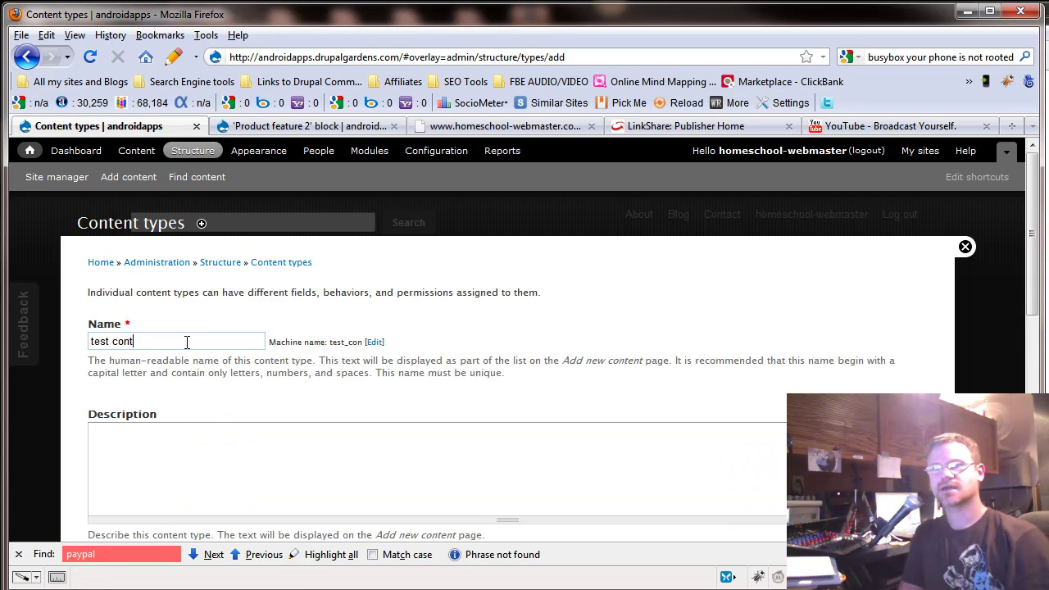
type("ent type")
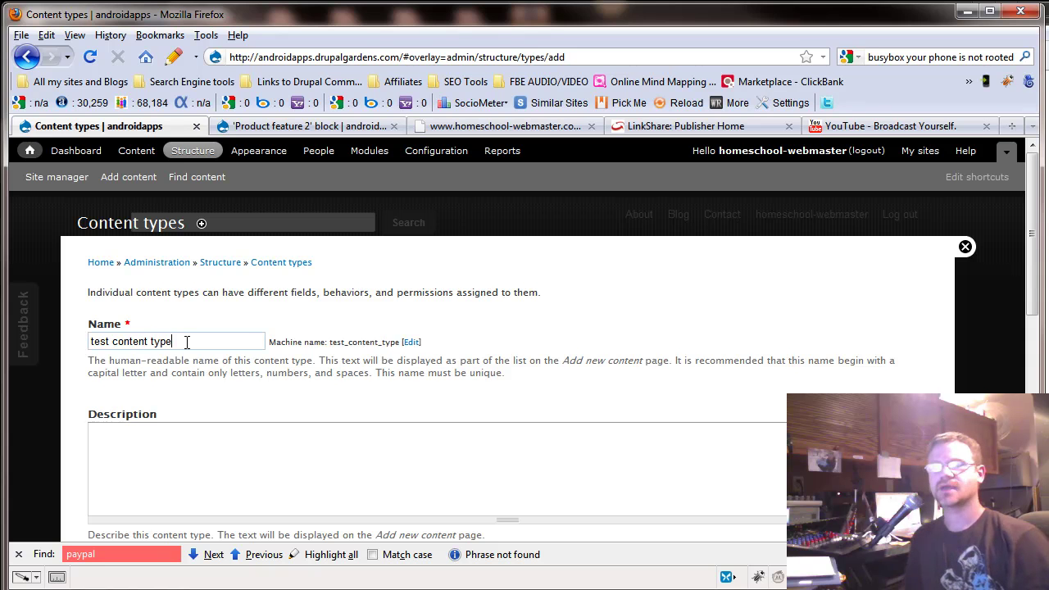
scroll(172, 328, "down", 4)
scroll(133, 369, "up", 2)
left_click(136, 373)
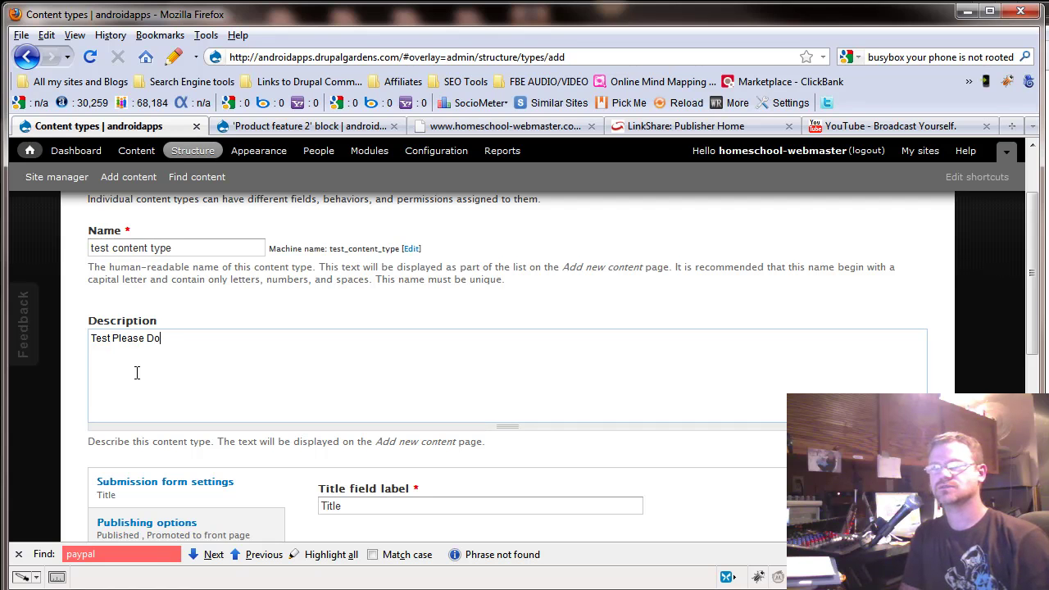
type("est ")
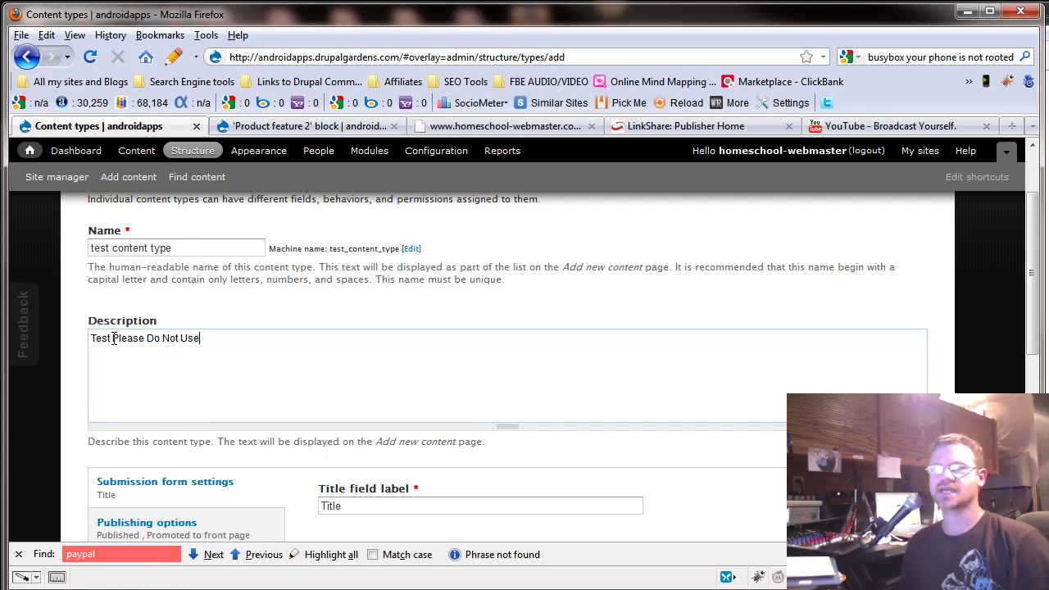
type("-")
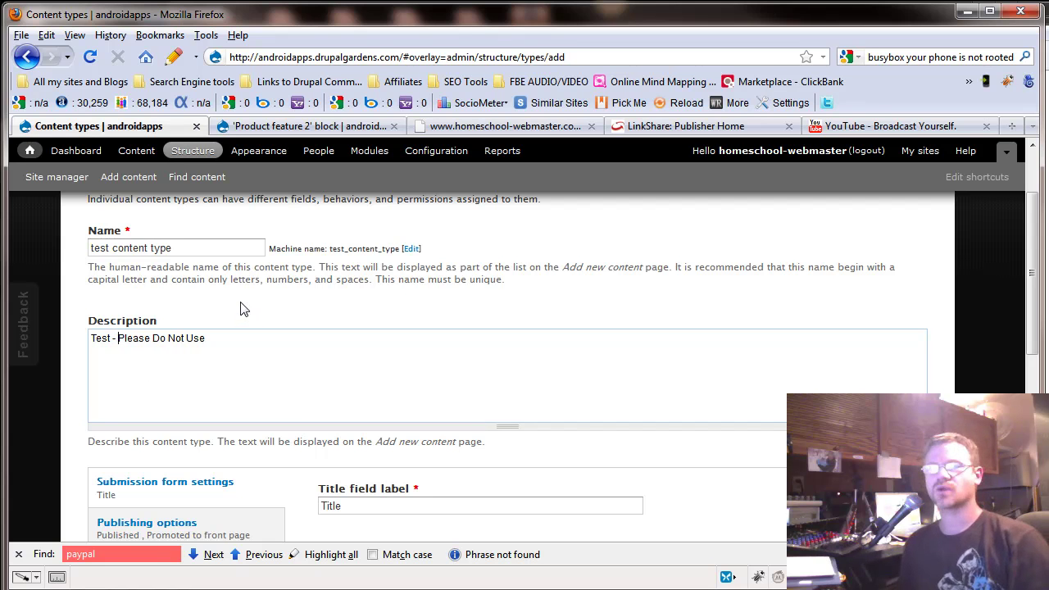
Change the Title field label to 'Title - Make it Good!'
scroll(187, 362, "down", 4)
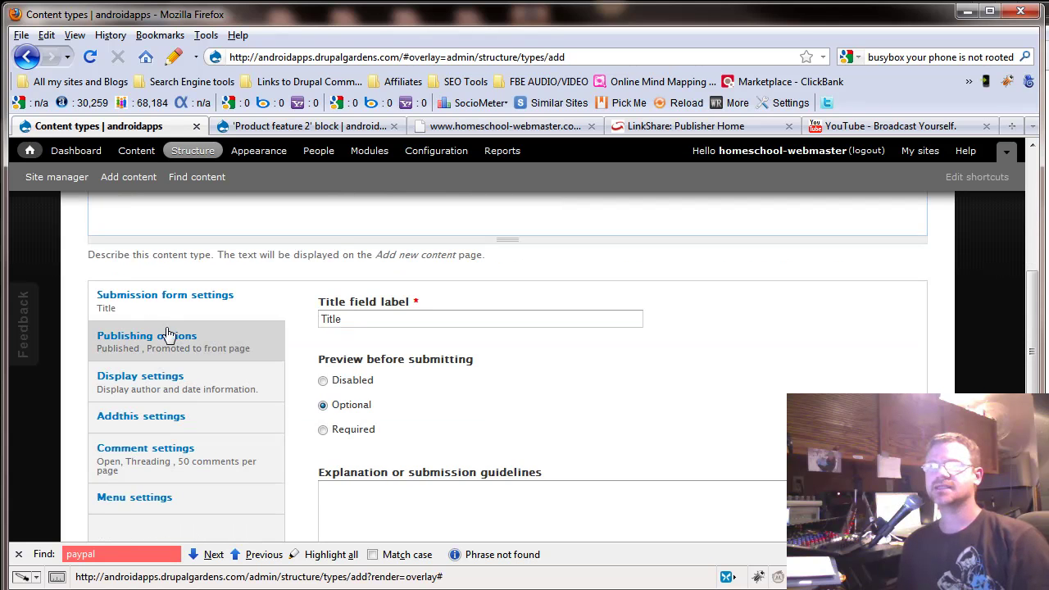
scroll(188, 461, "down", 5)
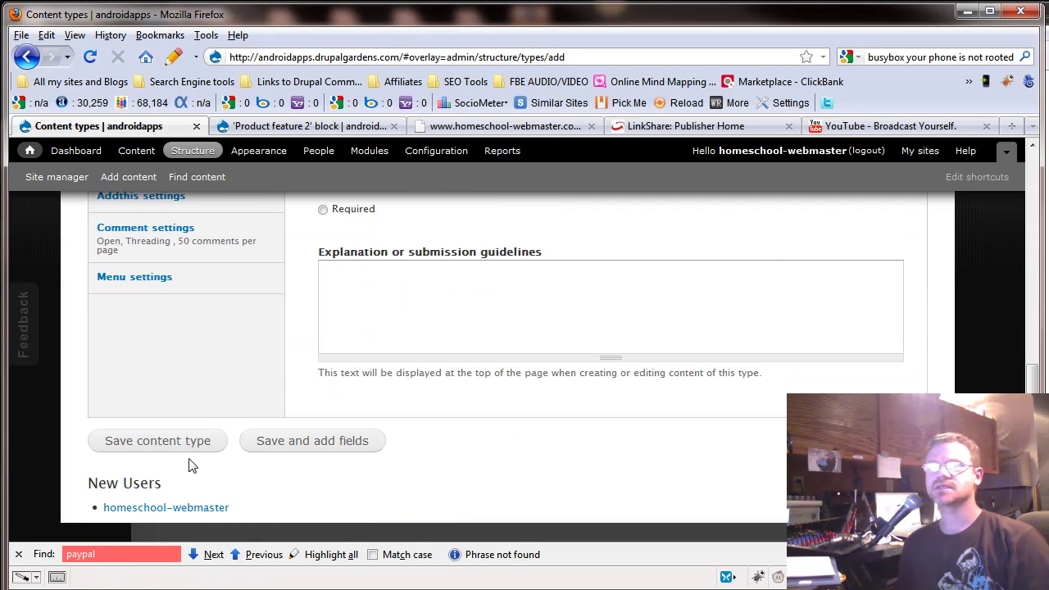
scroll(394, 472, "up", 7)
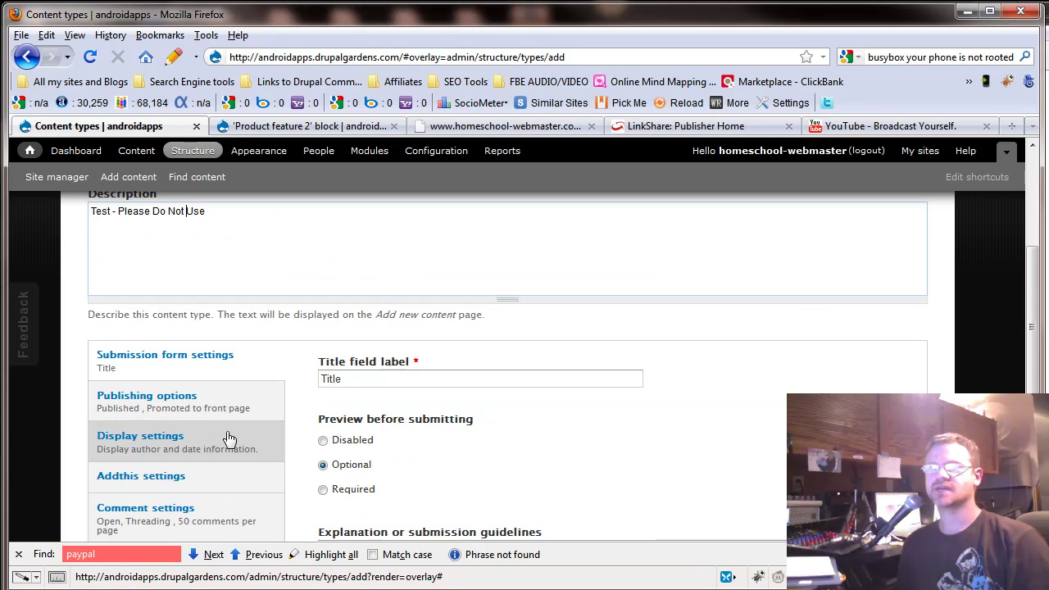
left_click_drag(354, 378, 297, 379)
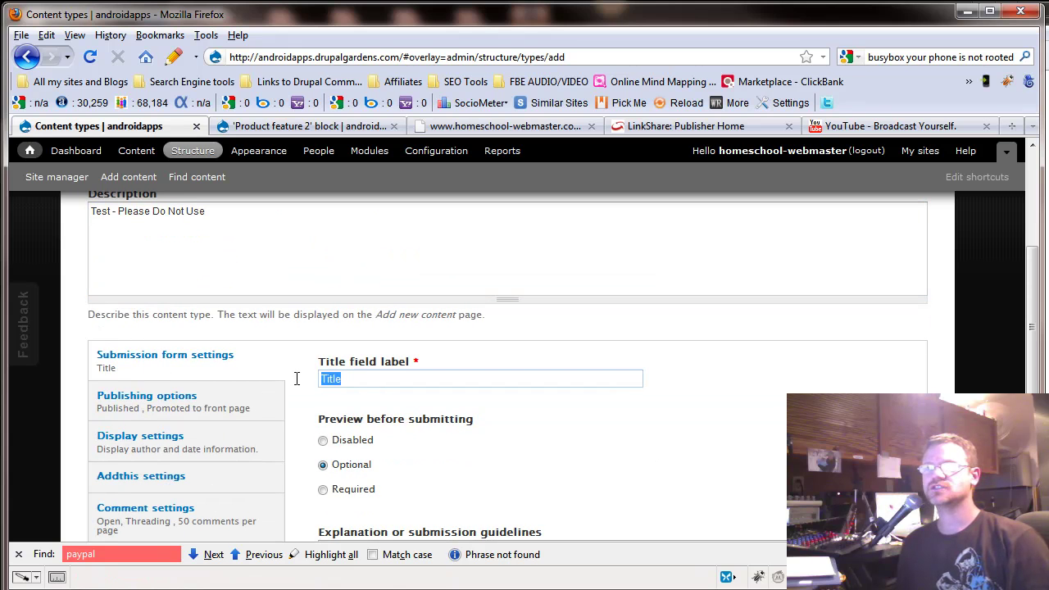
left_click(350, 382)
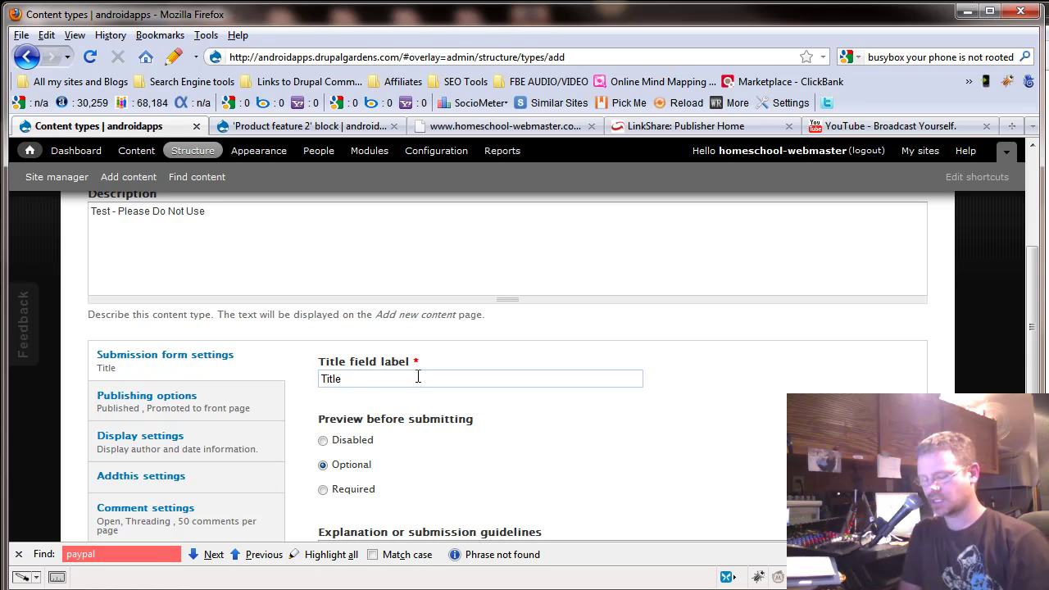
type("-")
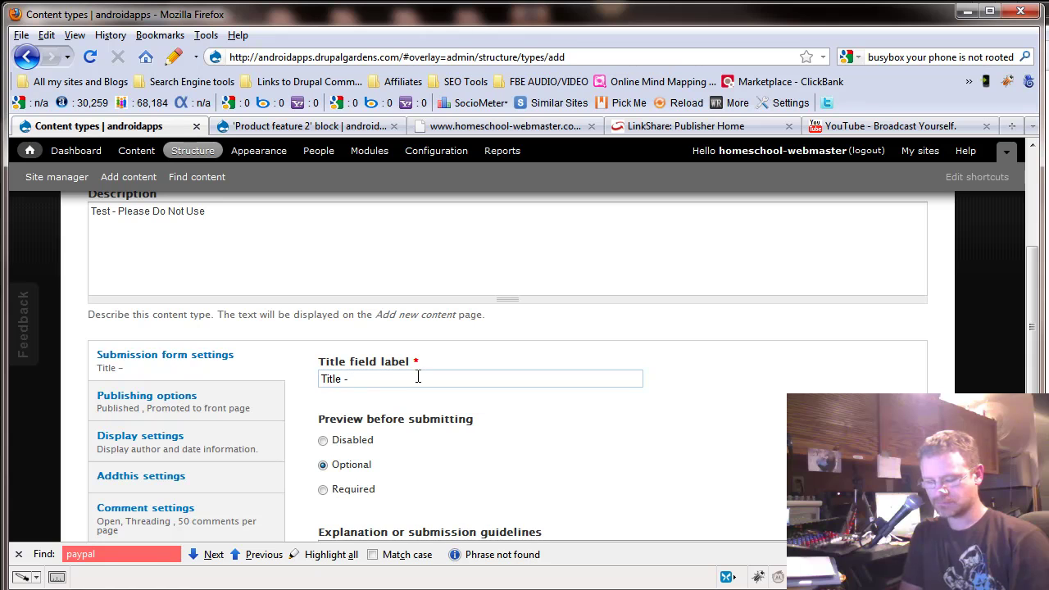
type("Make it ")
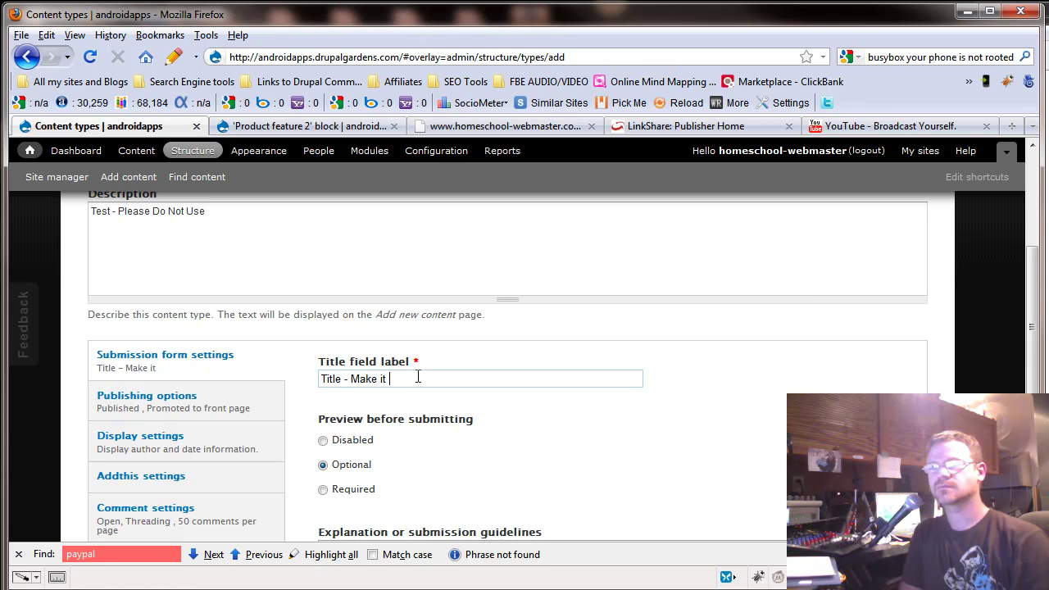
type("Good")
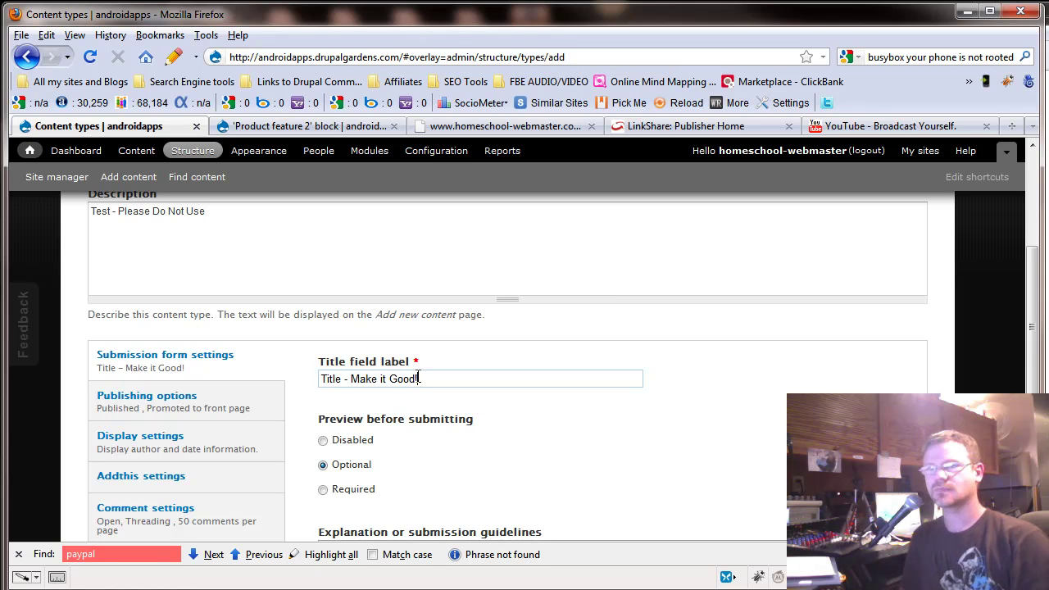
type("!")
Leave the Preview before submitting setting at Optional
scroll(373, 434, "down", 4)
scroll(373, 434, "up", 2)
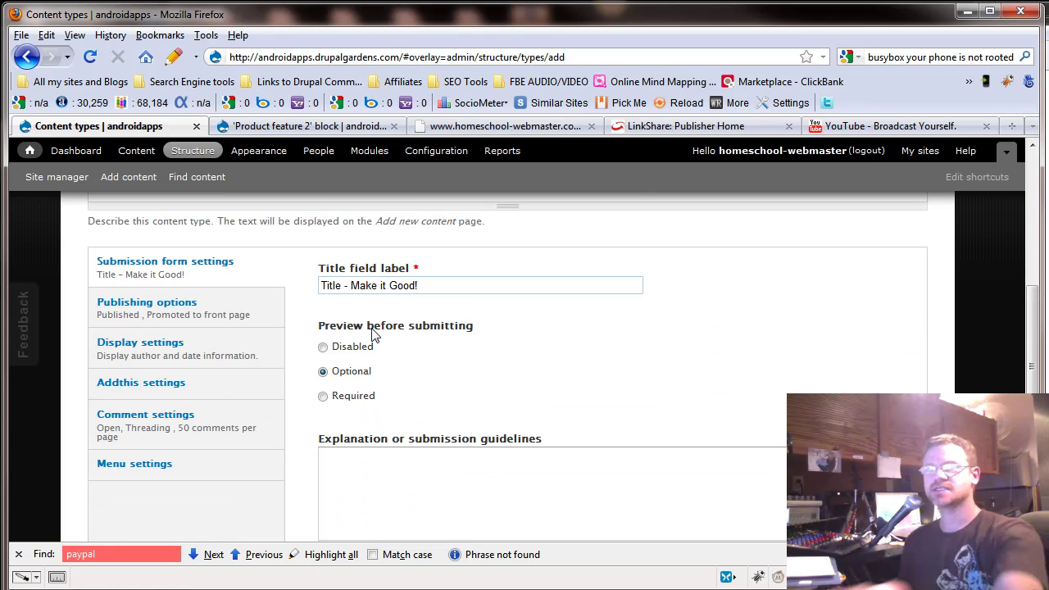
scroll(369, 405, "up", 2)
scroll(369, 406, "down", 2)
scroll(368, 405, "up", 3)
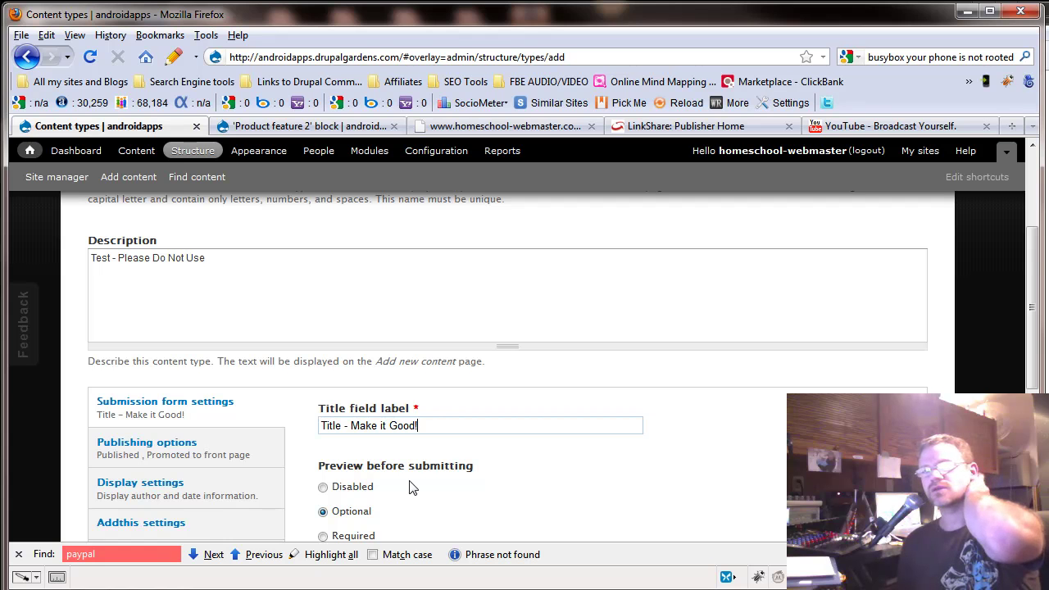
scroll(411, 488, "down", 2)
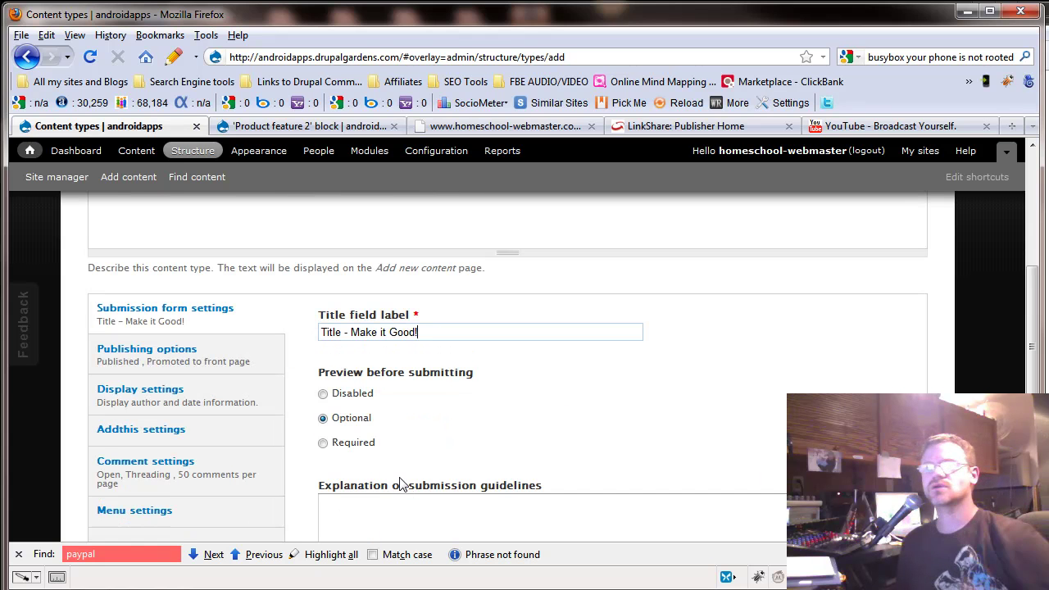
left_click(324, 444)
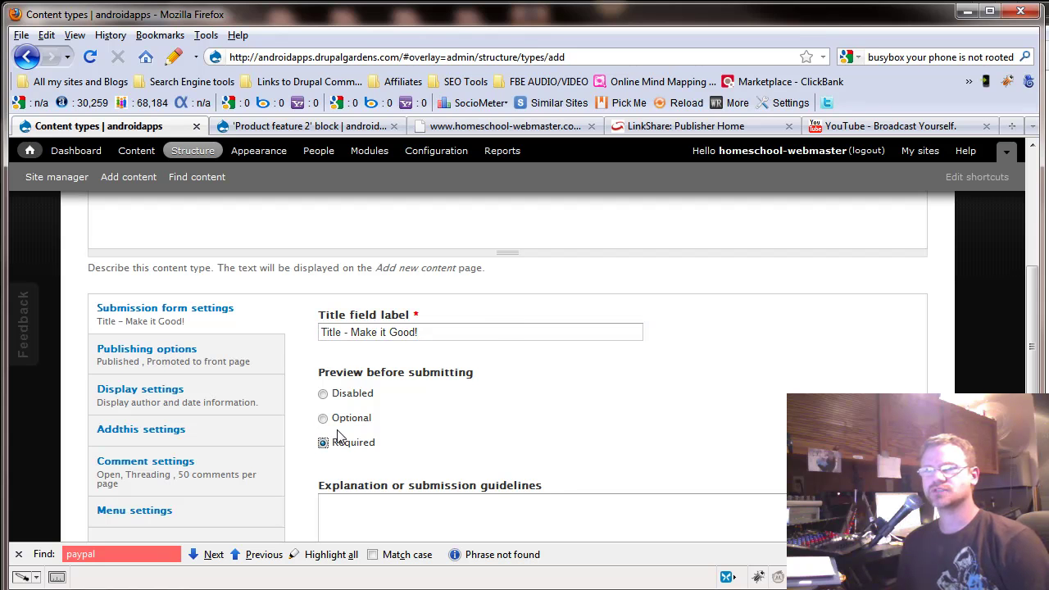
scroll(374, 459, "down", 2)
left_click(382, 448)
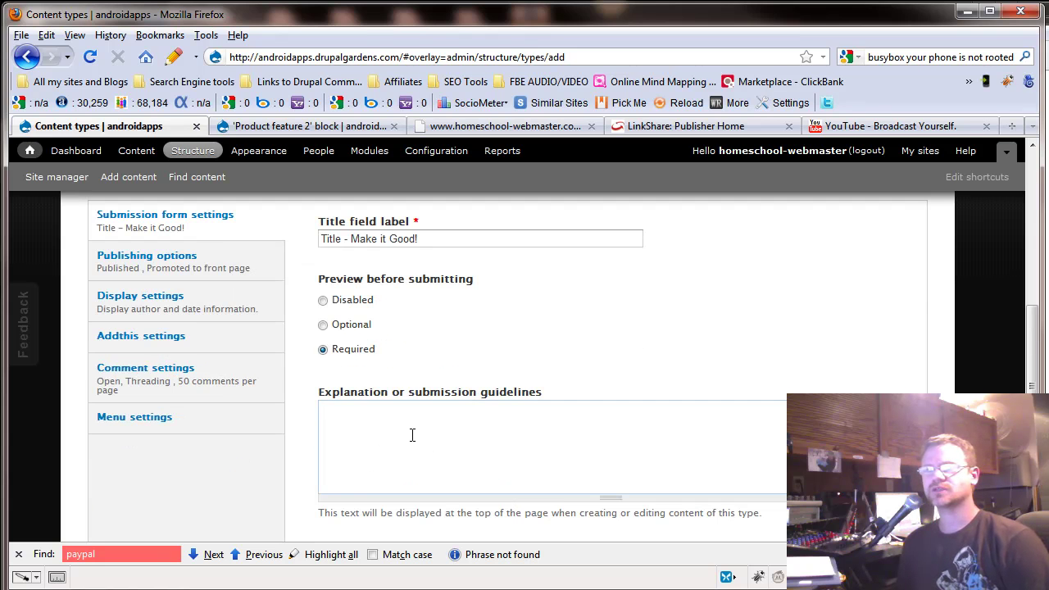
scroll(385, 465, "up", 4)
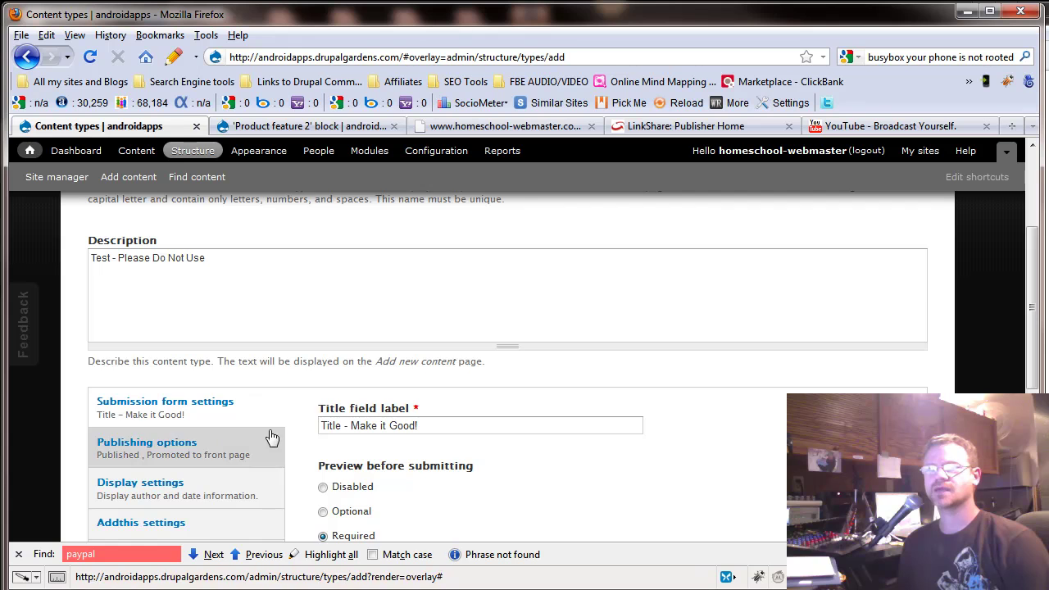
scroll(270, 435, "down", 4)
scroll(282, 432, "up", 2)
left_click(323, 418)
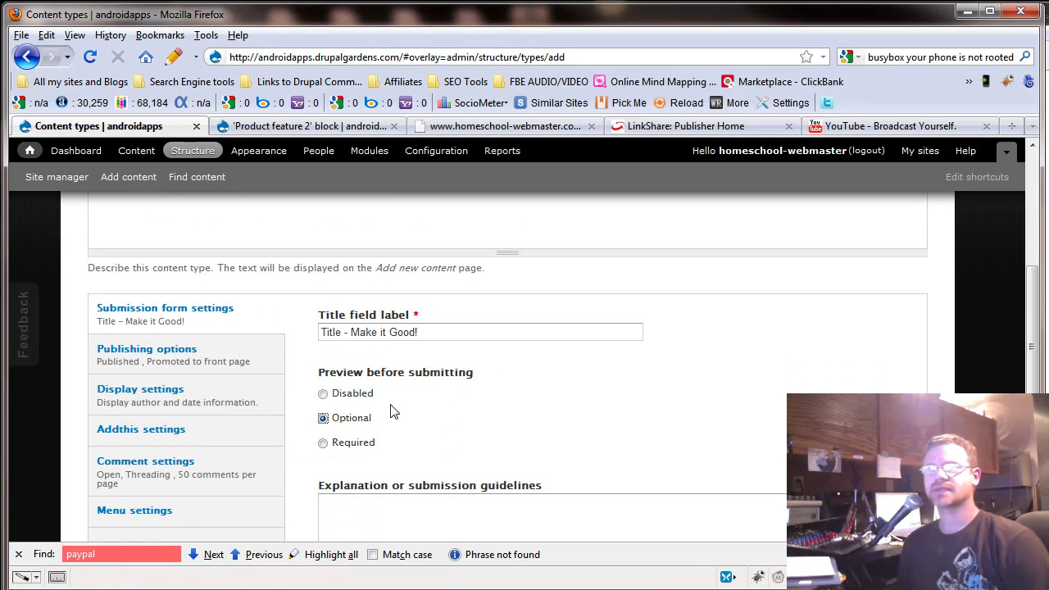
Enter 'test explanation for Guidelines' as the submission guidelines
left_click(359, 507)
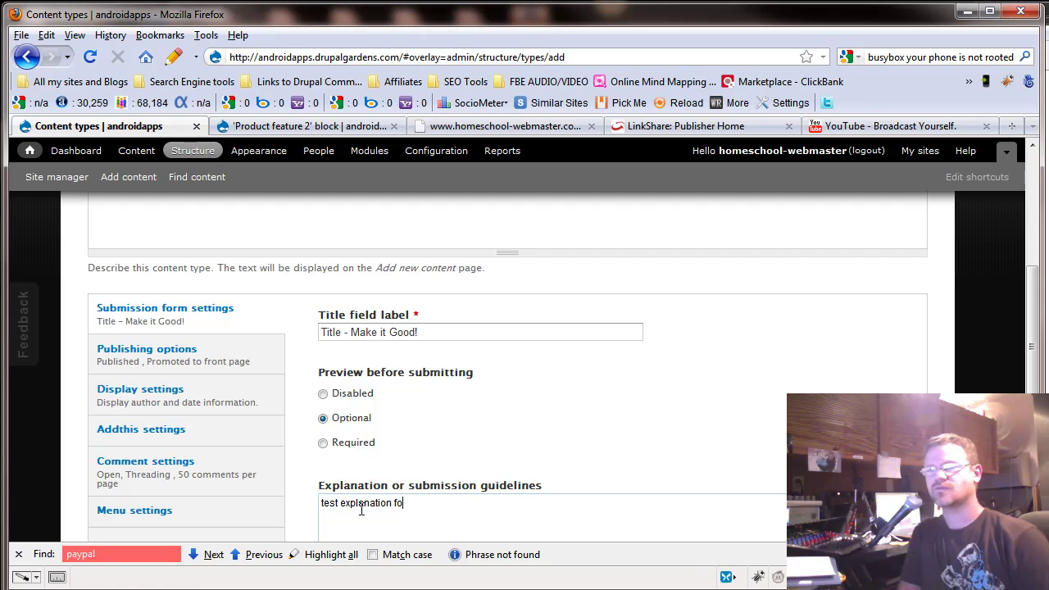
type("test explanation fo rtitle")
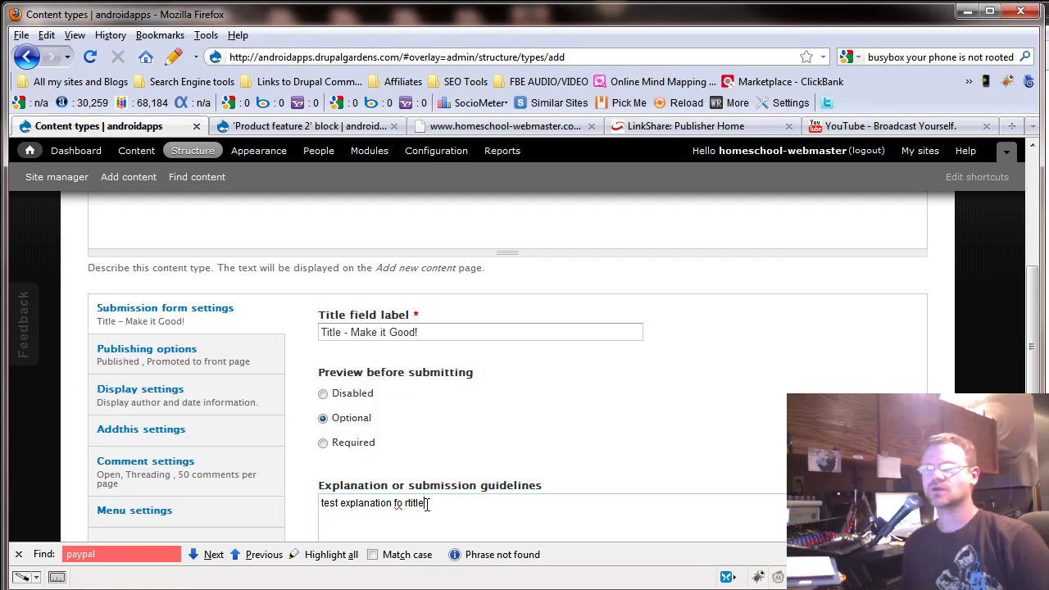
left_click_drag(432, 505, 408, 506)
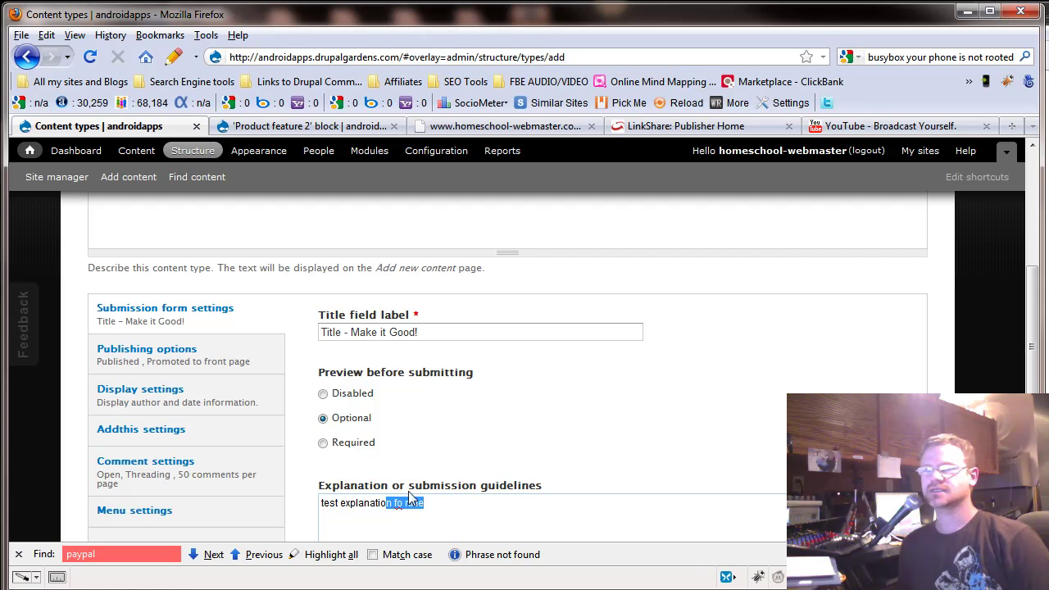
left_click(394, 506)
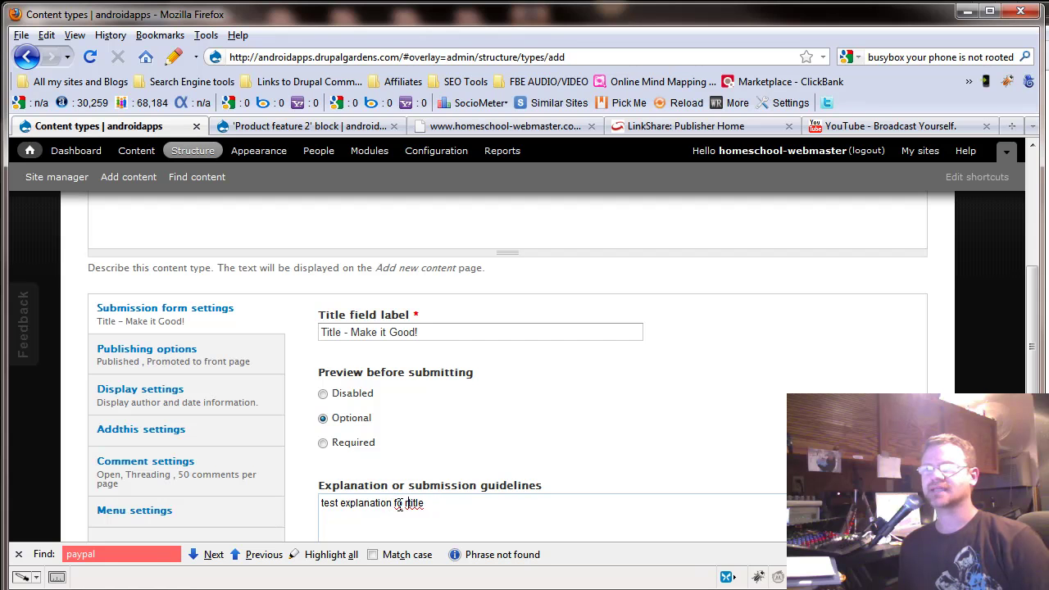
left_click_drag(394, 505, 485, 501)
type("fo")
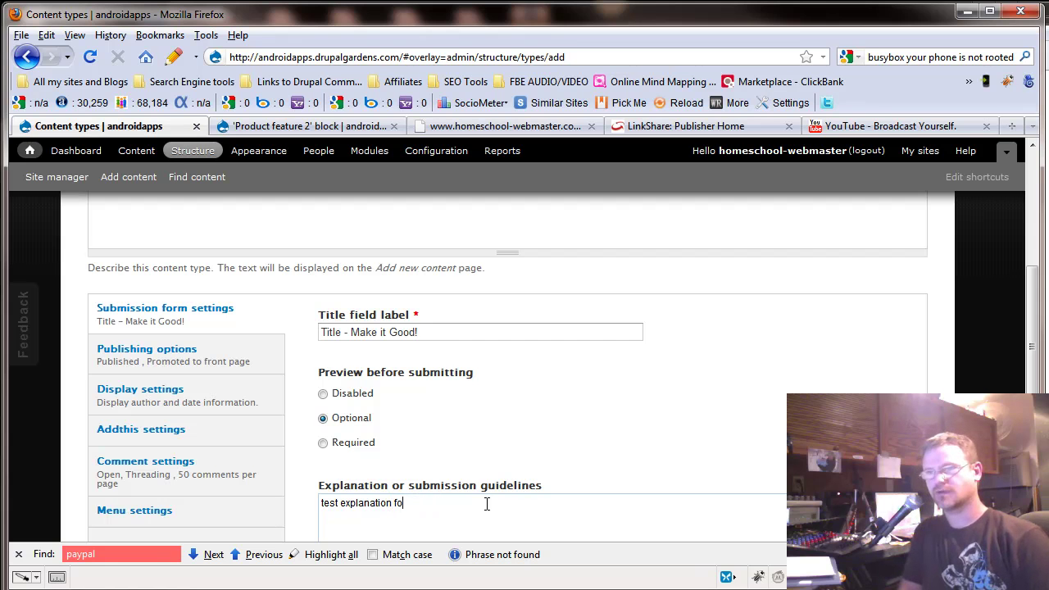
type("r Guid")
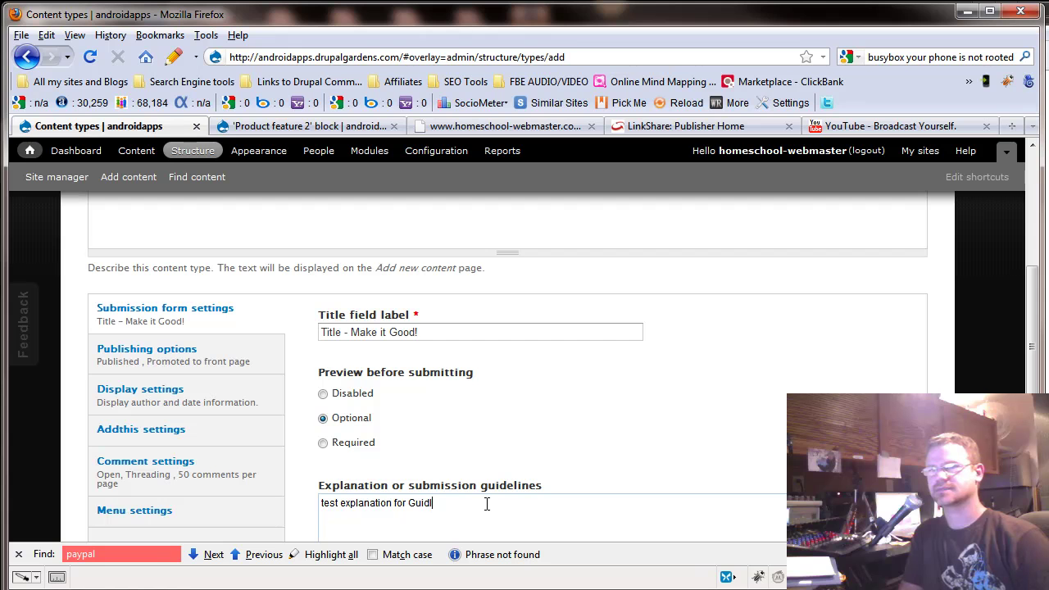
type("leli")
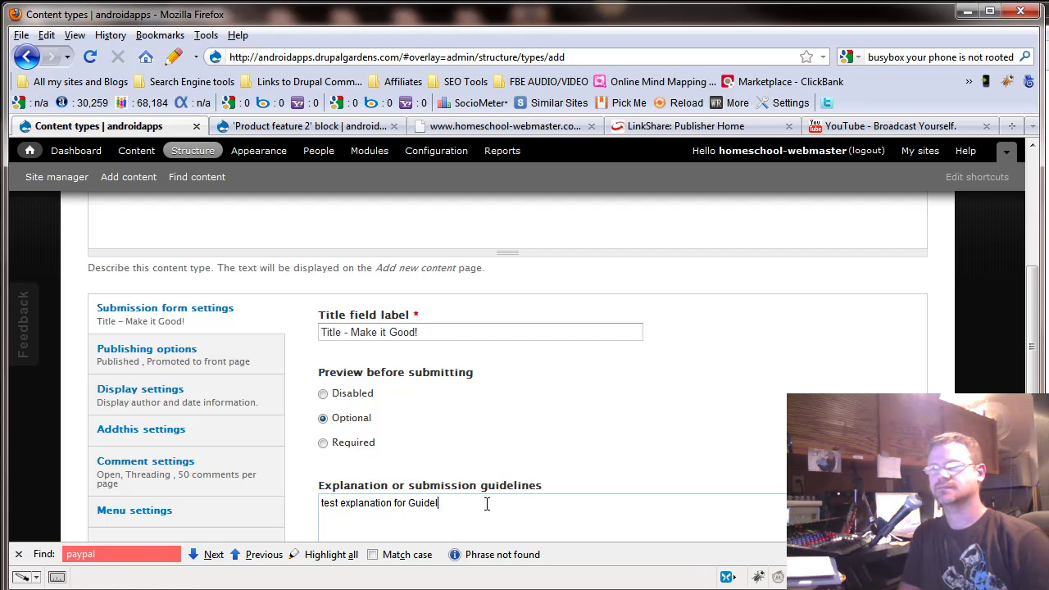
type("es")
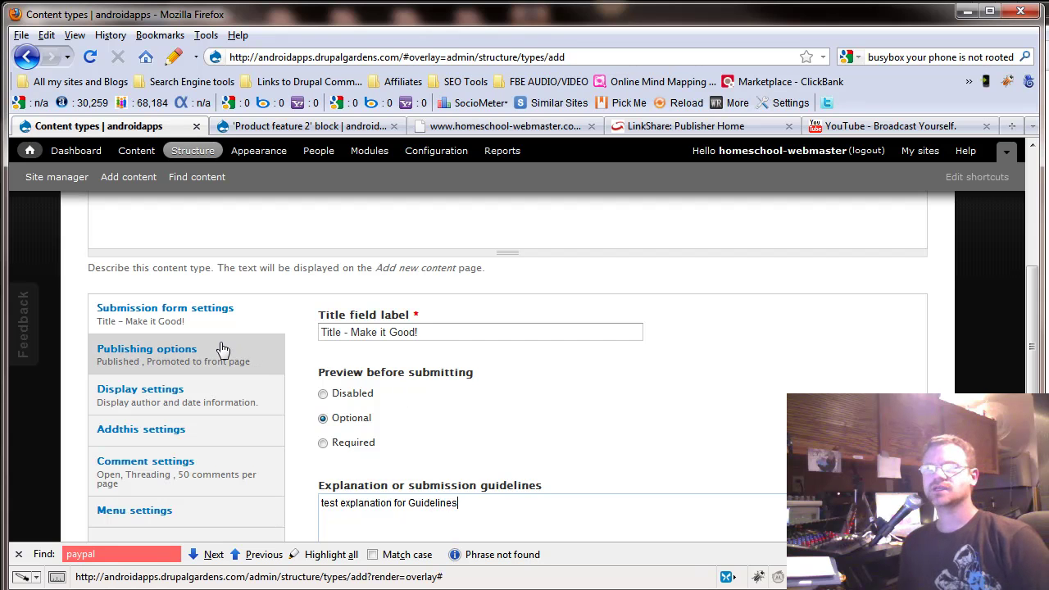
Keep new content defaulting to Published and Promoted to front page, then view Display settings
left_click(182, 360)
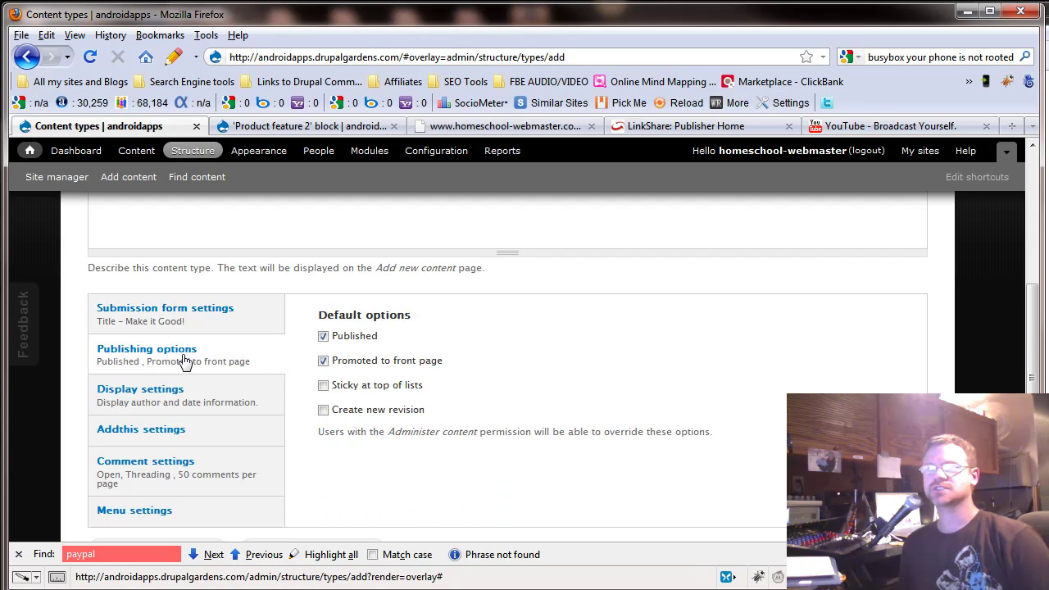
left_click(324, 361)
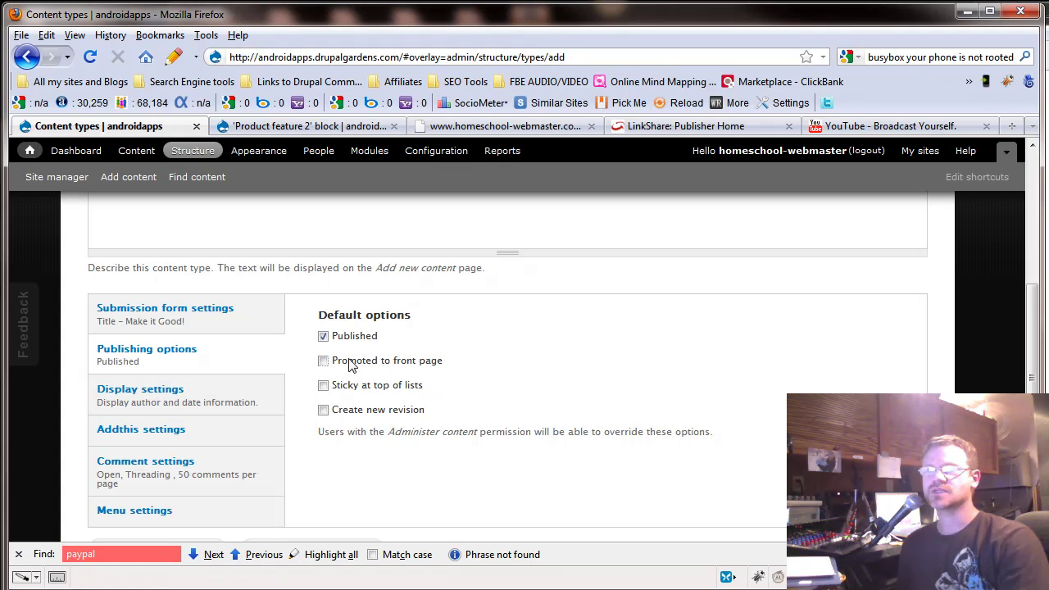
left_click(324, 362)
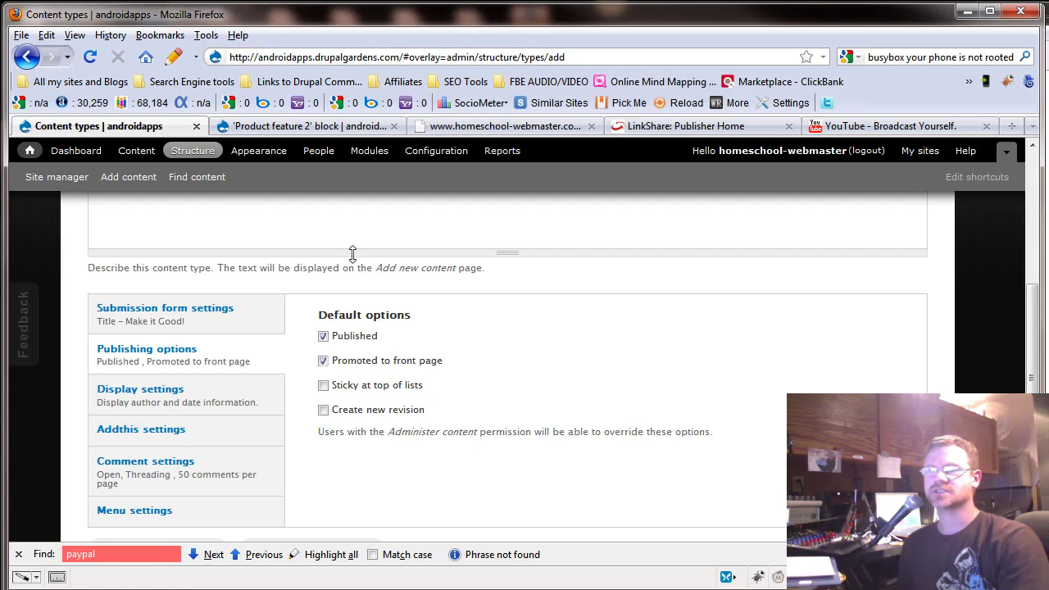
left_click(195, 385)
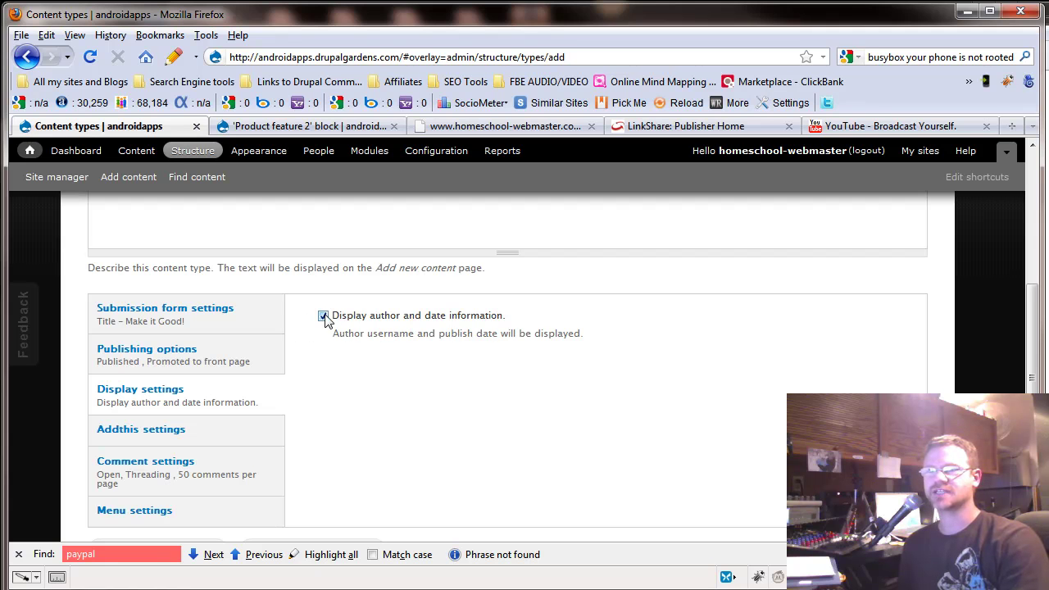
Show the AddThis settings, keeping the AddThis button enabled for this node type
left_click(168, 428)
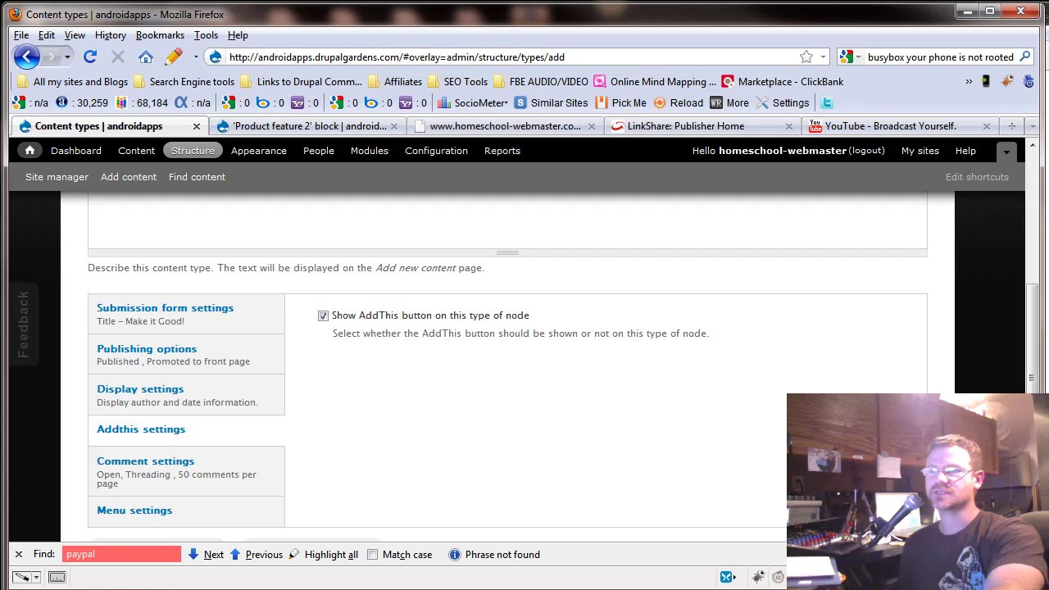
Look over the AddThis button styles on addthis.com in a new tab, then return
left_click(884, 132)
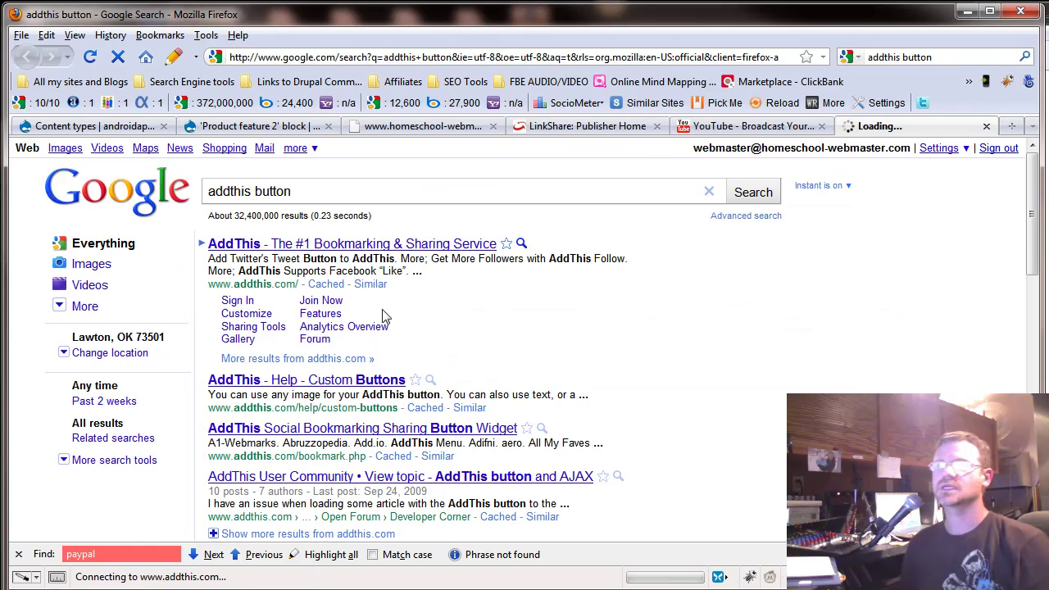
scroll(373, 430, "down", 5)
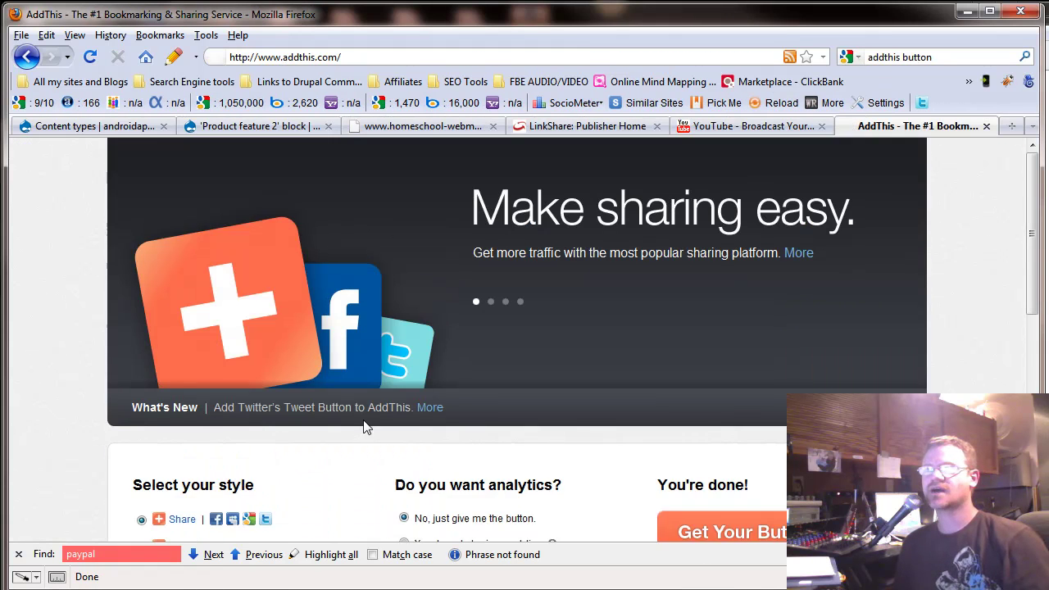
scroll(373, 430, "up", 2)
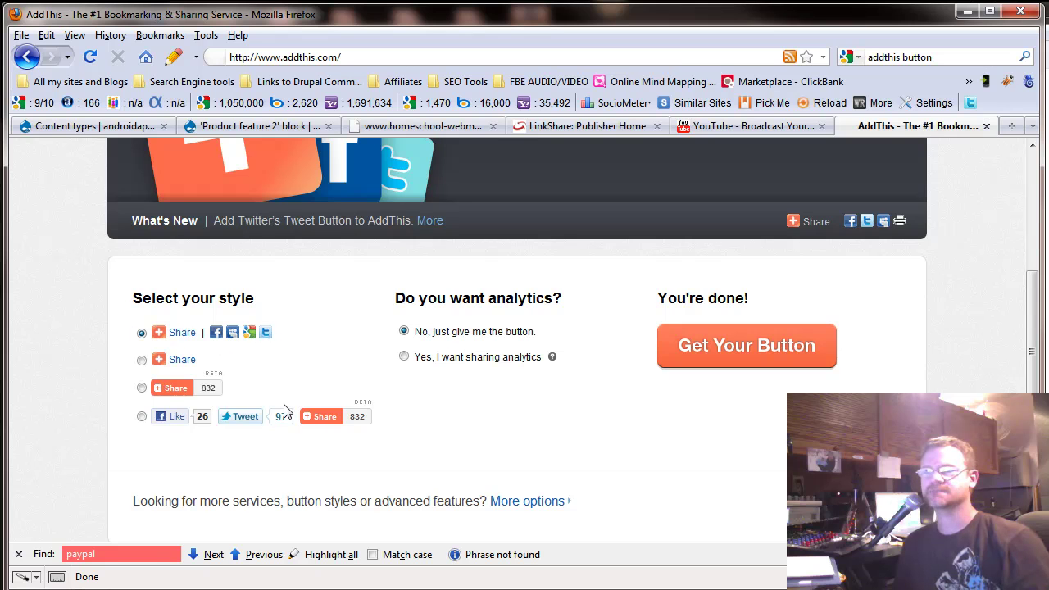
scroll(227, 389, "down", 2)
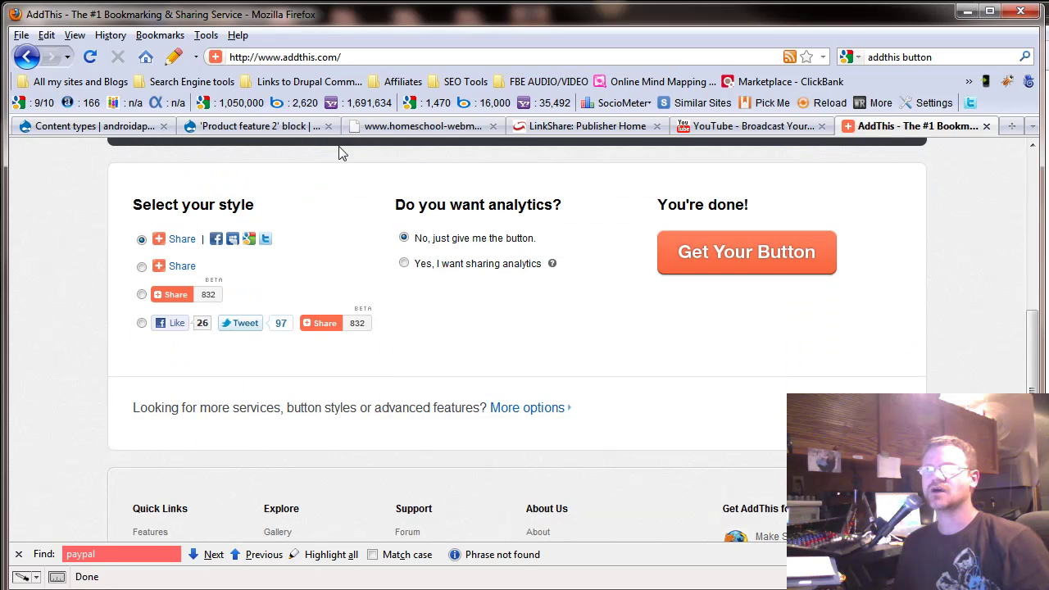
left_click(275, 130)
Keep comments Open by default, threaded, with 50 comments per page
key("ctrl+Page_Up")
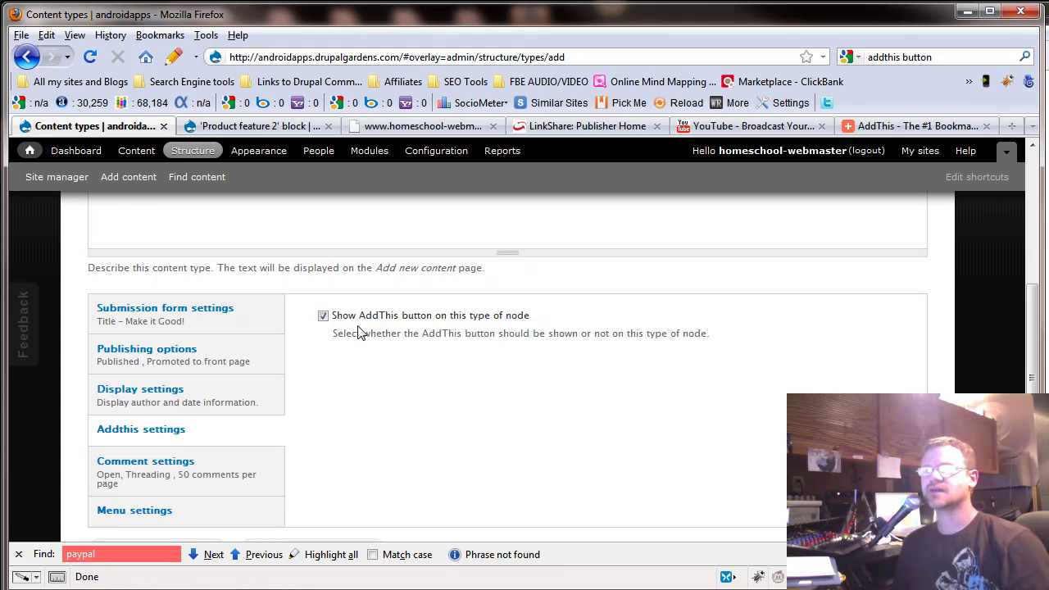
left_click(207, 473)
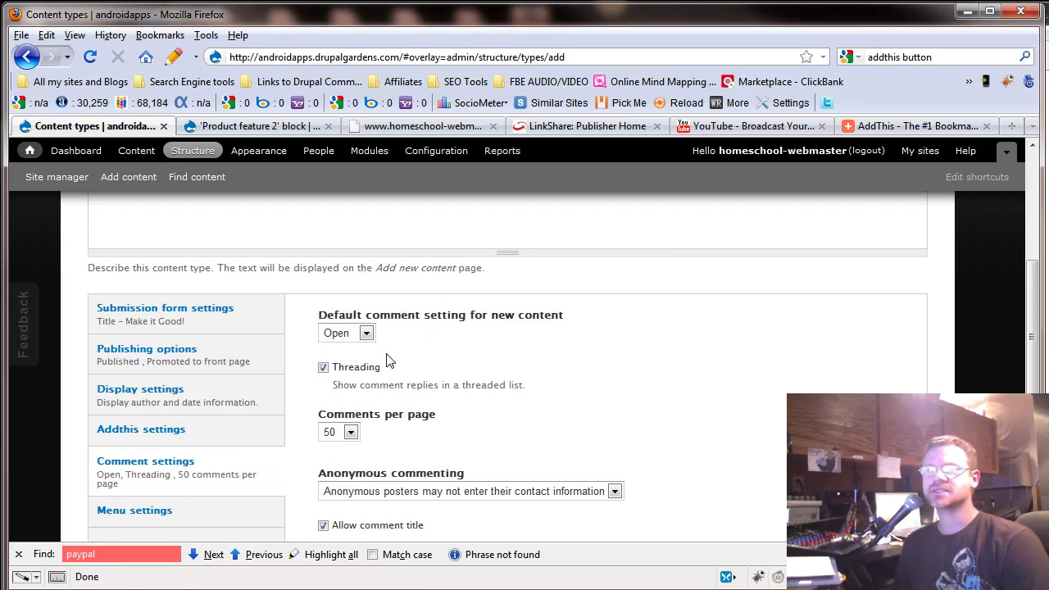
left_click(367, 333)
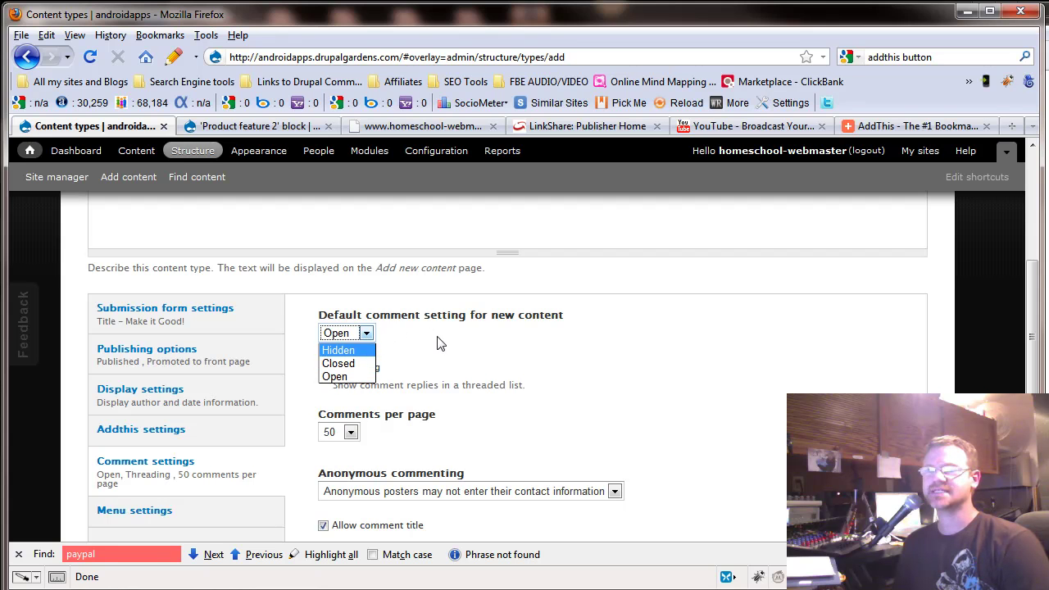
left_click(336, 377)
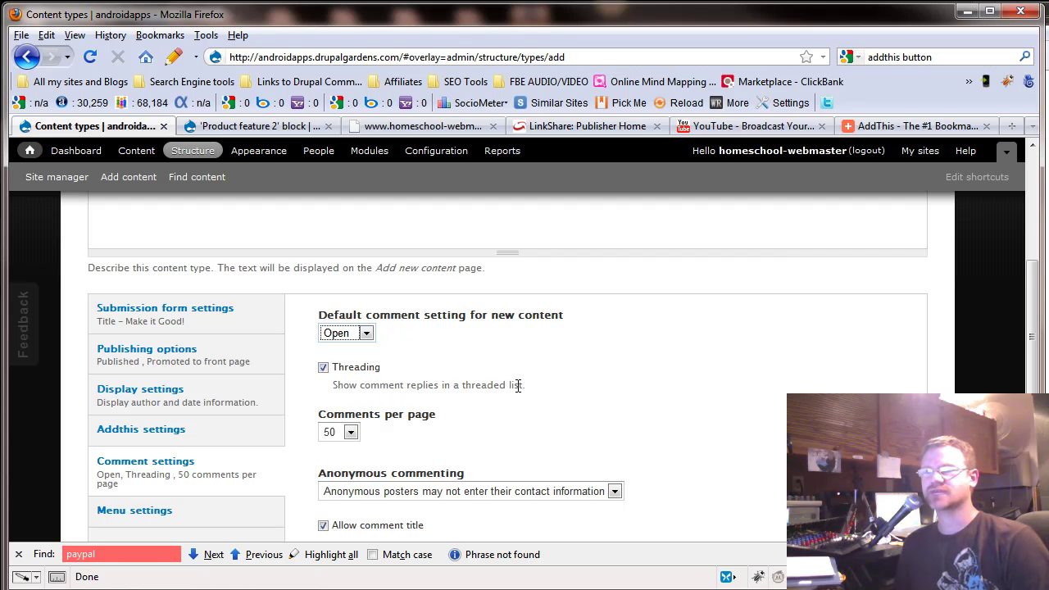
Leave comments per page at 50 and anonymous commenting unchanged
left_click(351, 432)
left_click(418, 447)
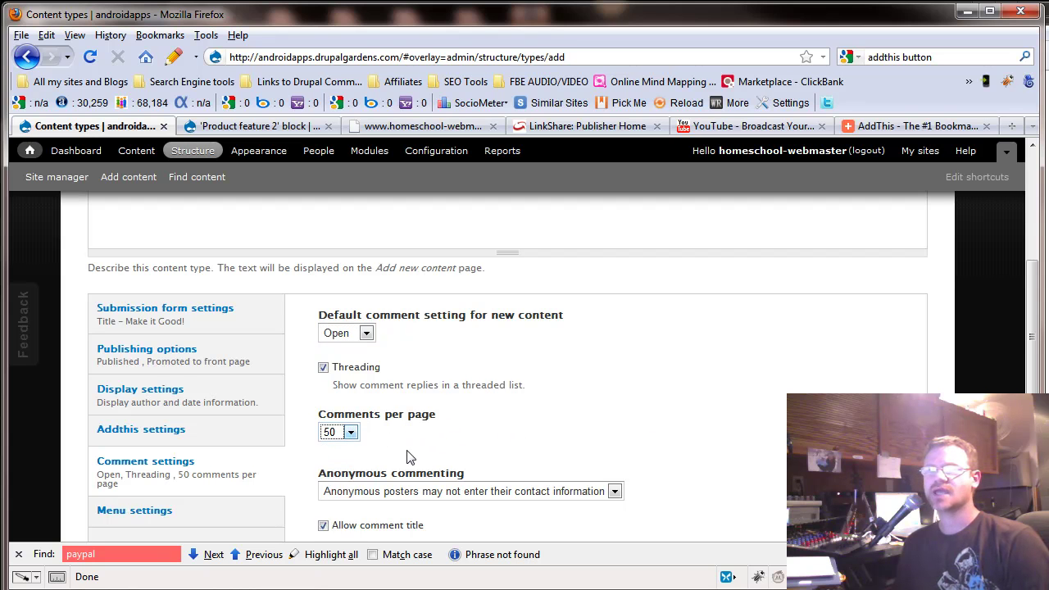
scroll(386, 402, "down", 2)
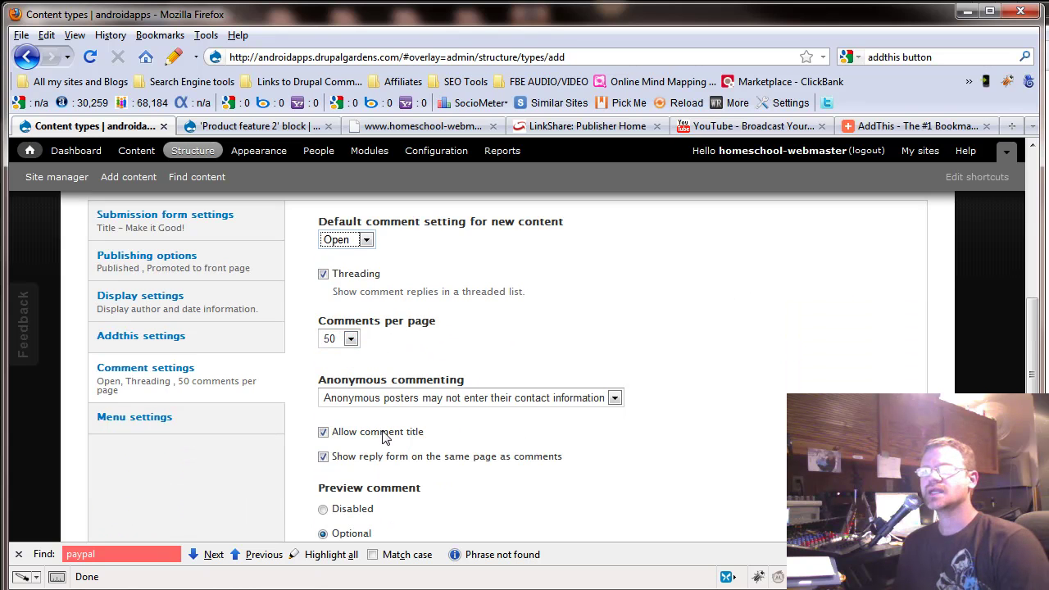
left_click(417, 401)
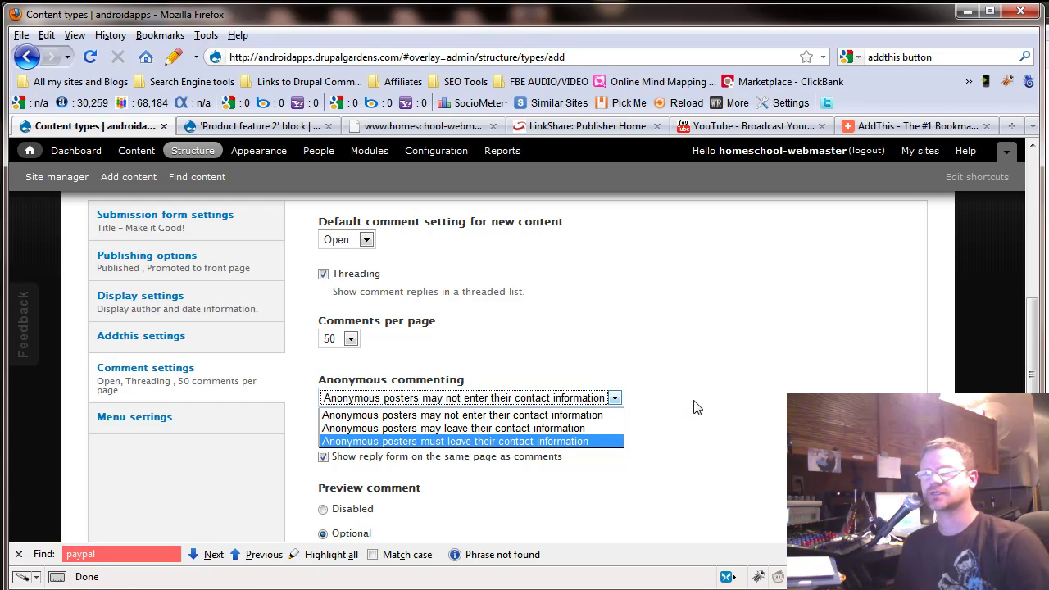
left_click(348, 489)
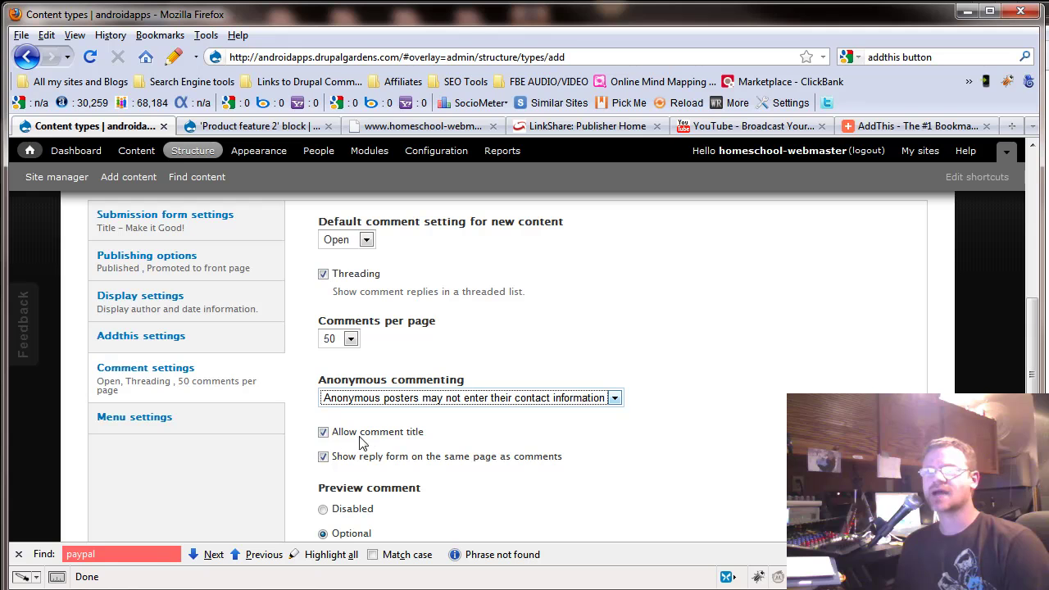
Show the Menu settings, with Main menu available and <Main menu> as default parent
scroll(418, 514, "down", 2)
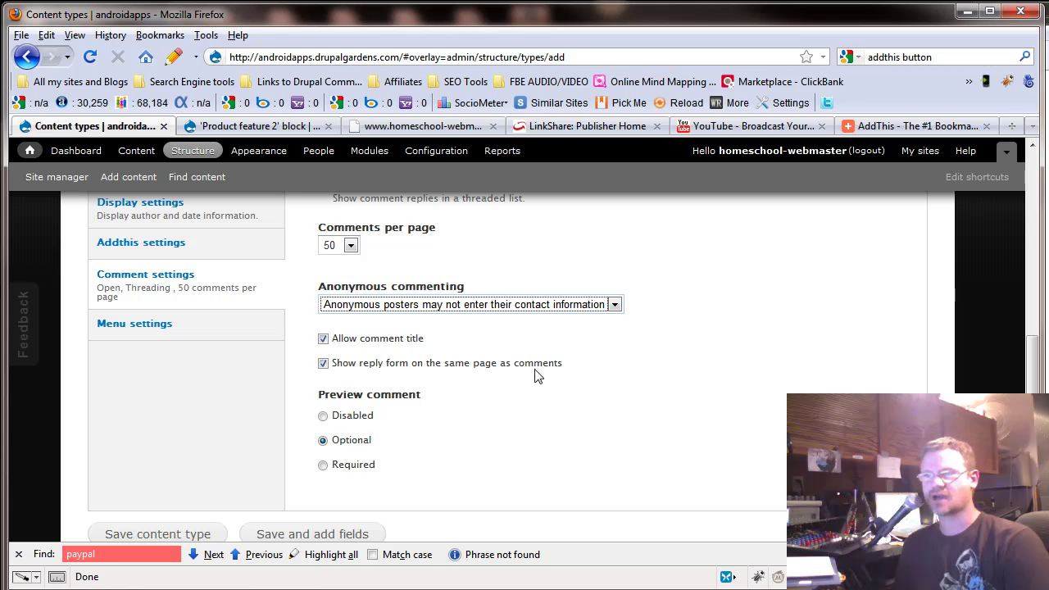
scroll(451, 438, "up", 2)
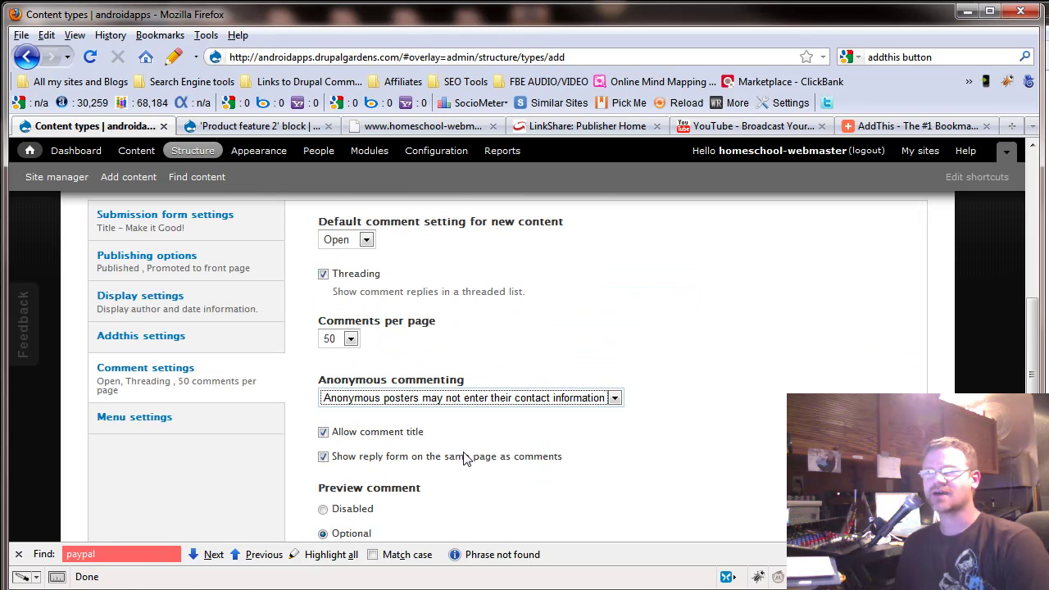
scroll(304, 498, "down", 2)
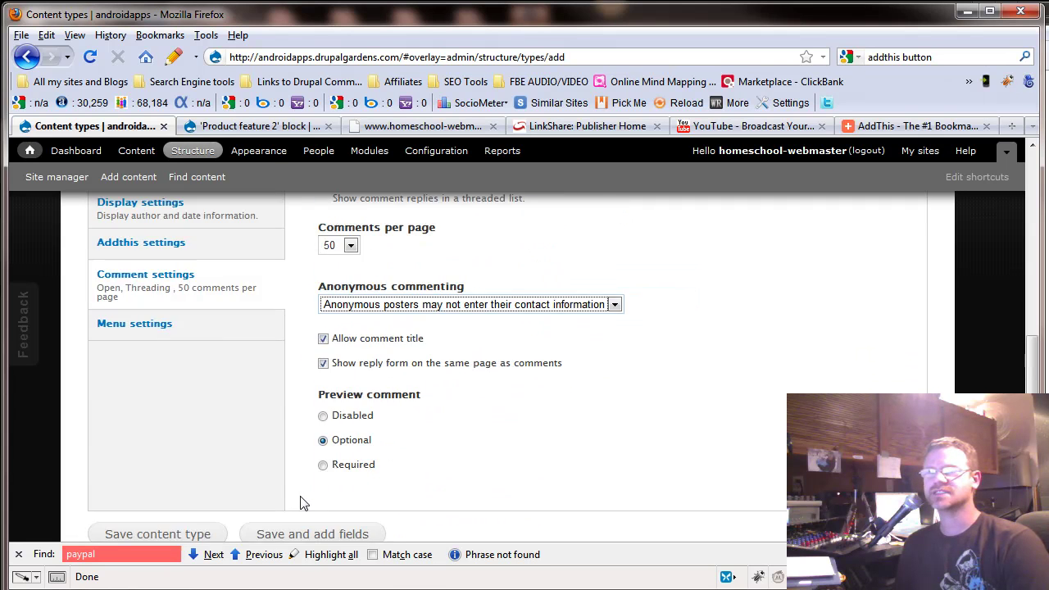
scroll(300, 498, "up", 6)
scroll(299, 498, "down", 2)
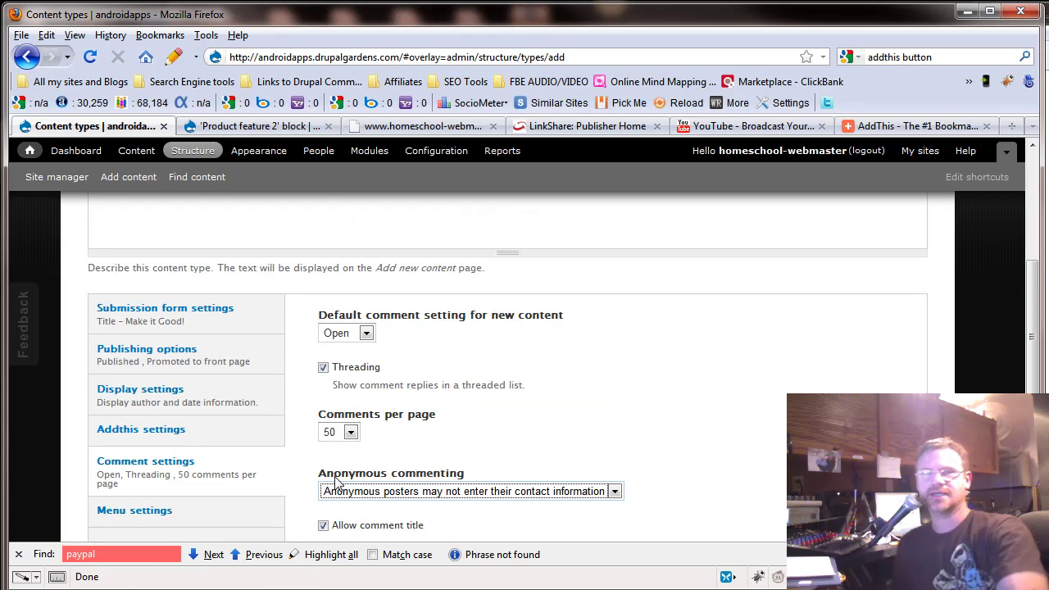
scroll(358, 383, "down", 2)
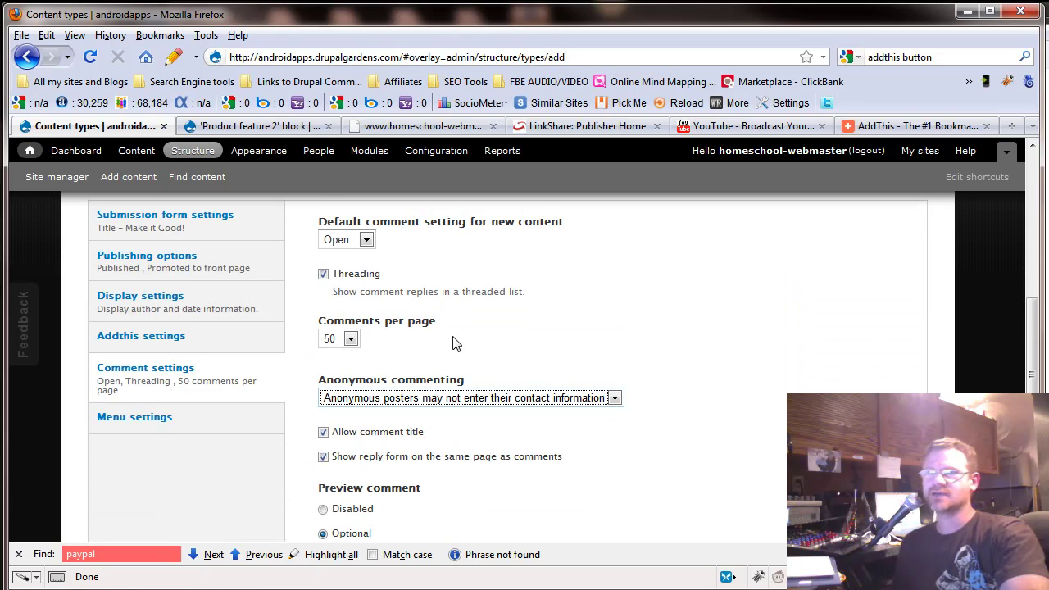
scroll(385, 371, "down", 2)
scroll(402, 333, "up", 4)
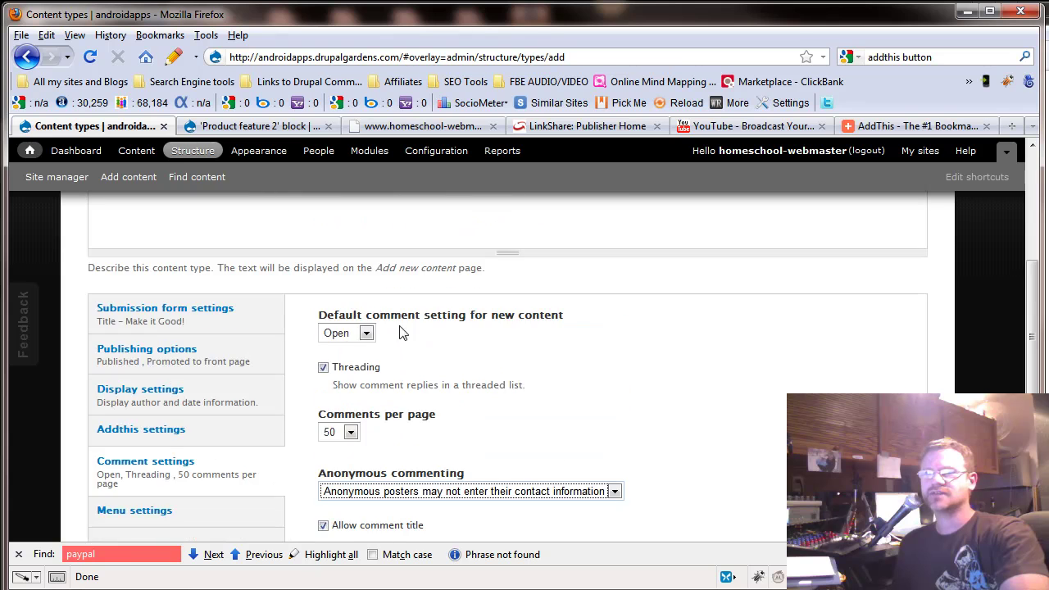
scroll(359, 464, "down", 6)
scroll(367, 464, "up", 2)
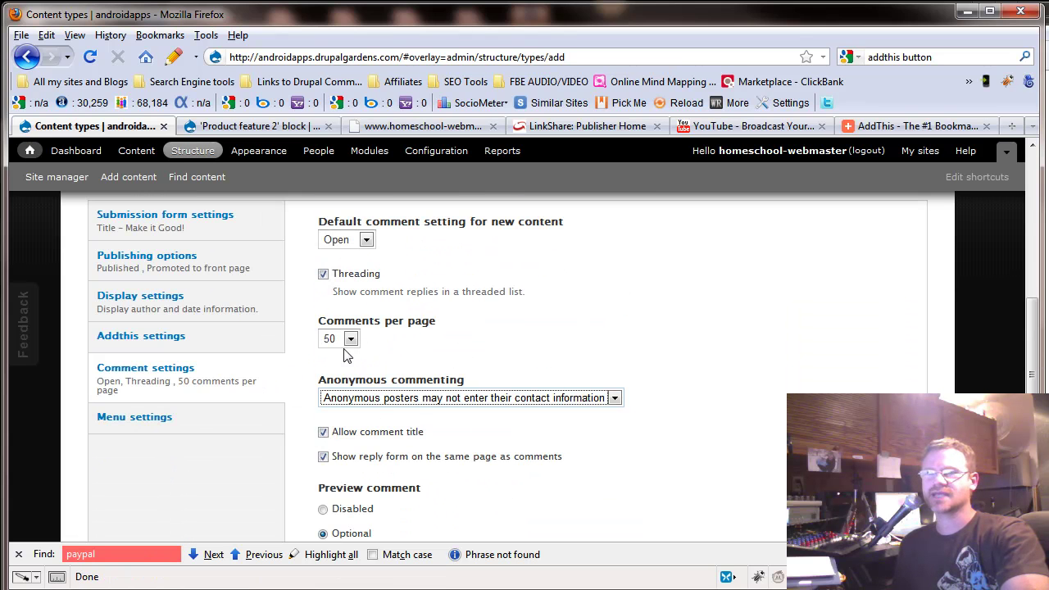
left_click(177, 422)
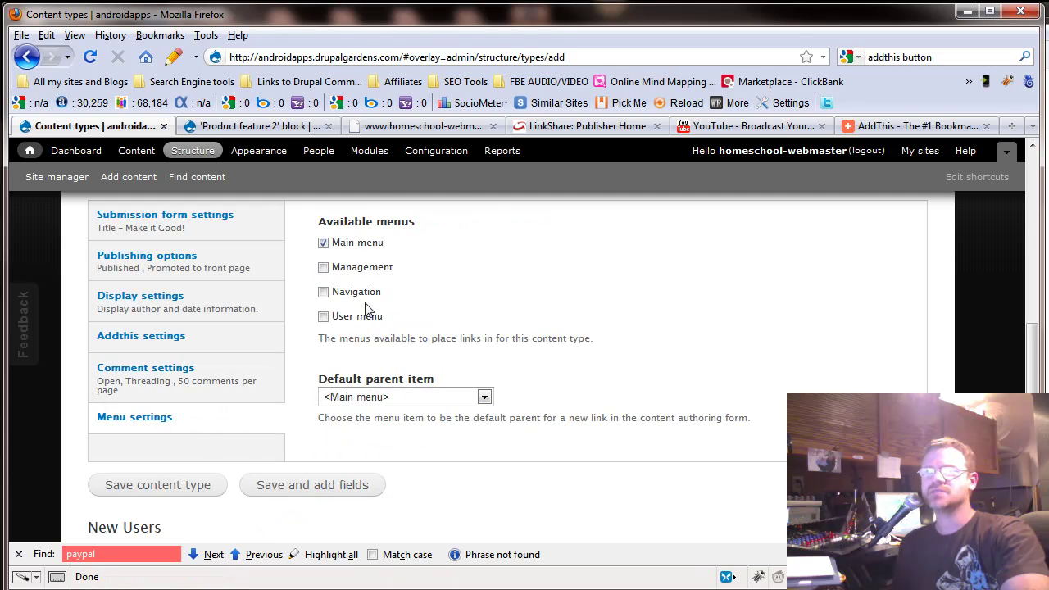
Choose '-- Testimonials' as the Default parent item, keeping only Main menu available
scroll(363, 304, "up", 4)
scroll(386, 402, "down", 4)
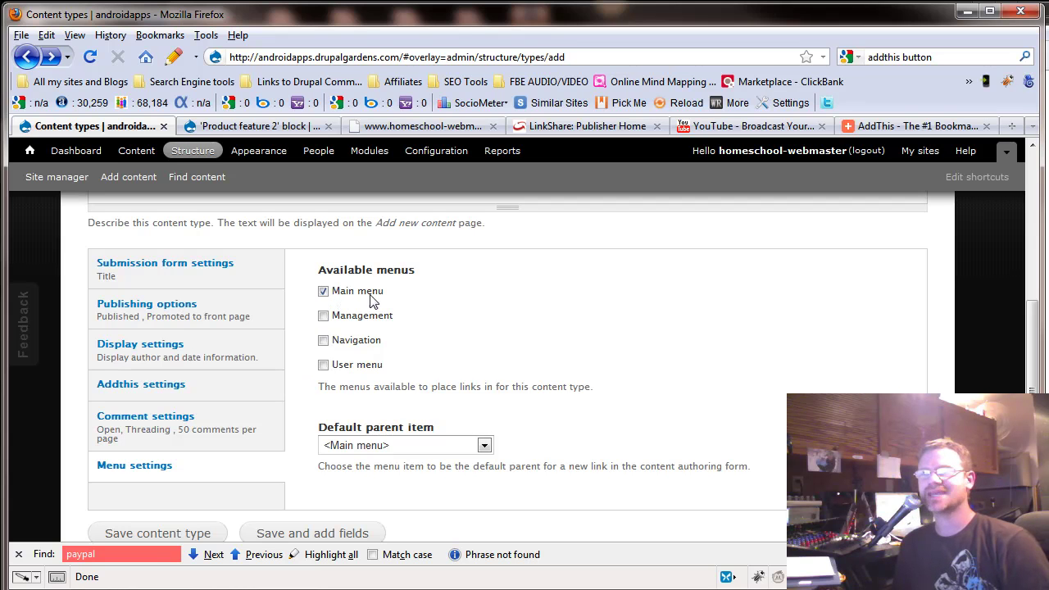
scroll(393, 341, "up", 5)
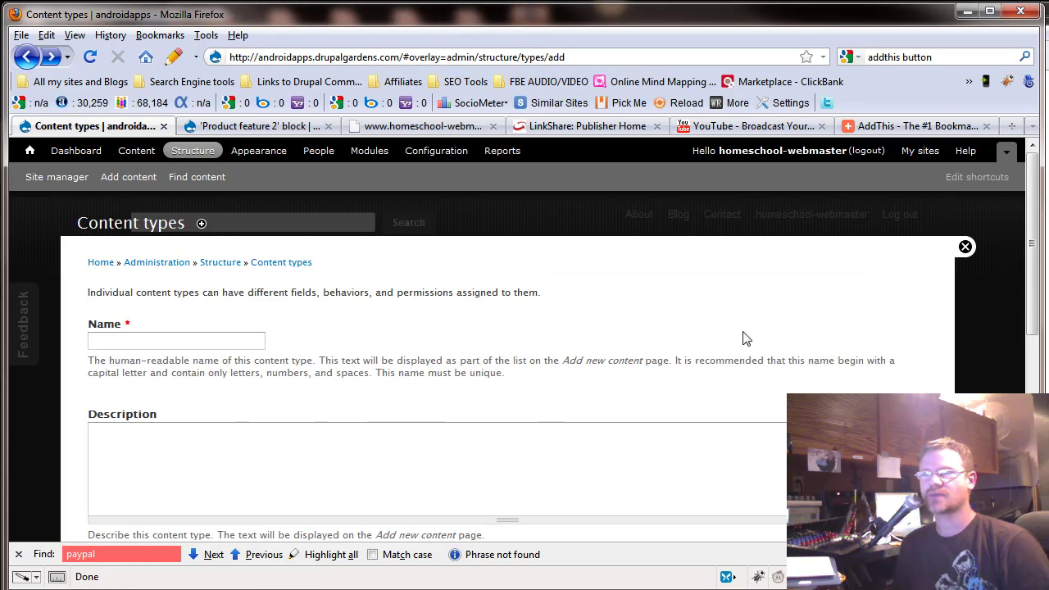
scroll(510, 432, "down", 6)
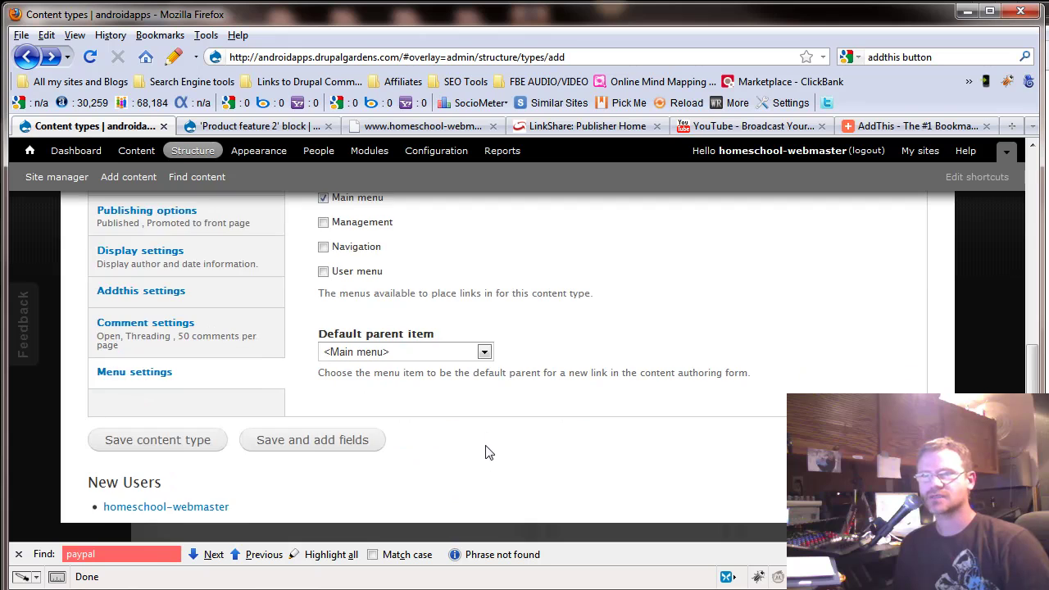
scroll(485, 450, "up", 3)
scroll(374, 420, "down", 2)
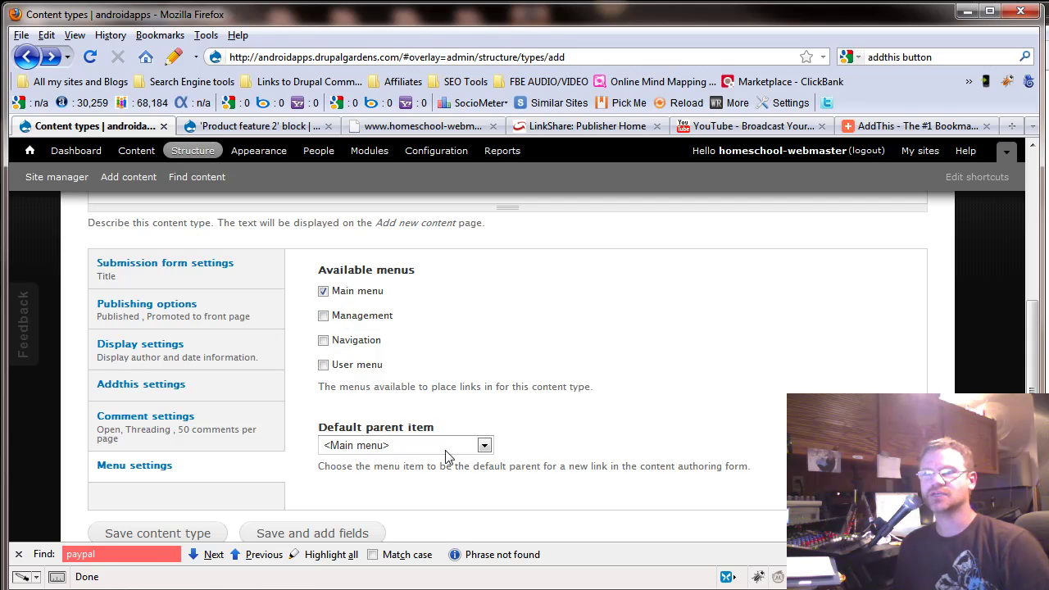
left_click(391, 443)
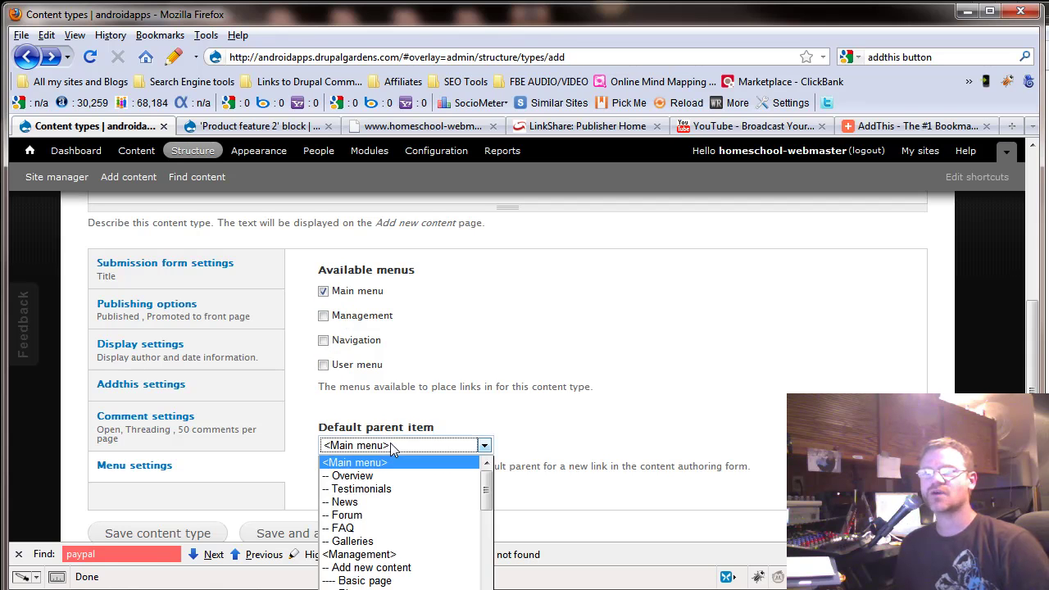
left_click(386, 489)
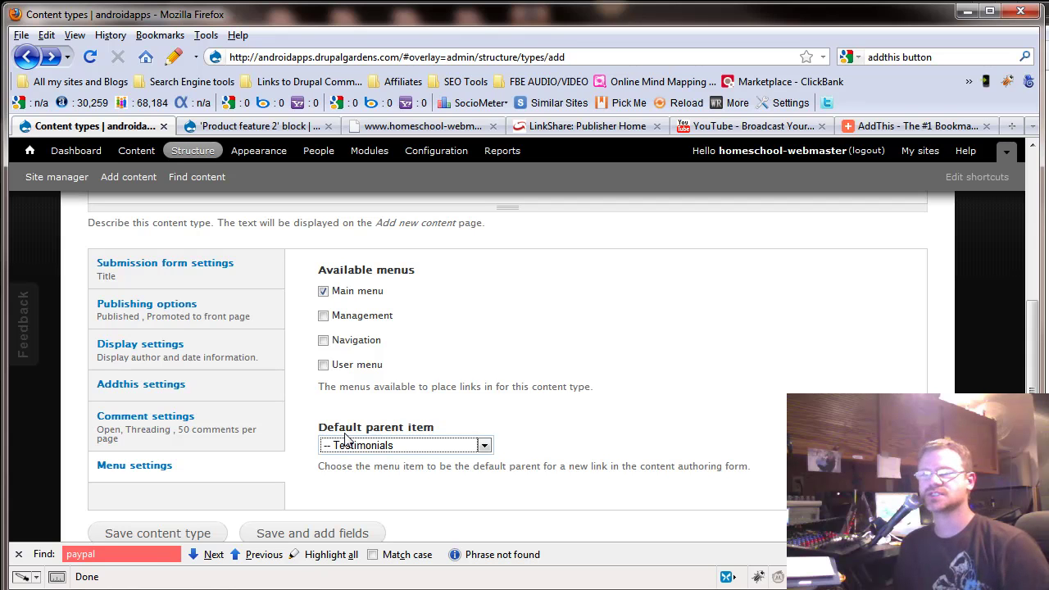
left_click(393, 447)
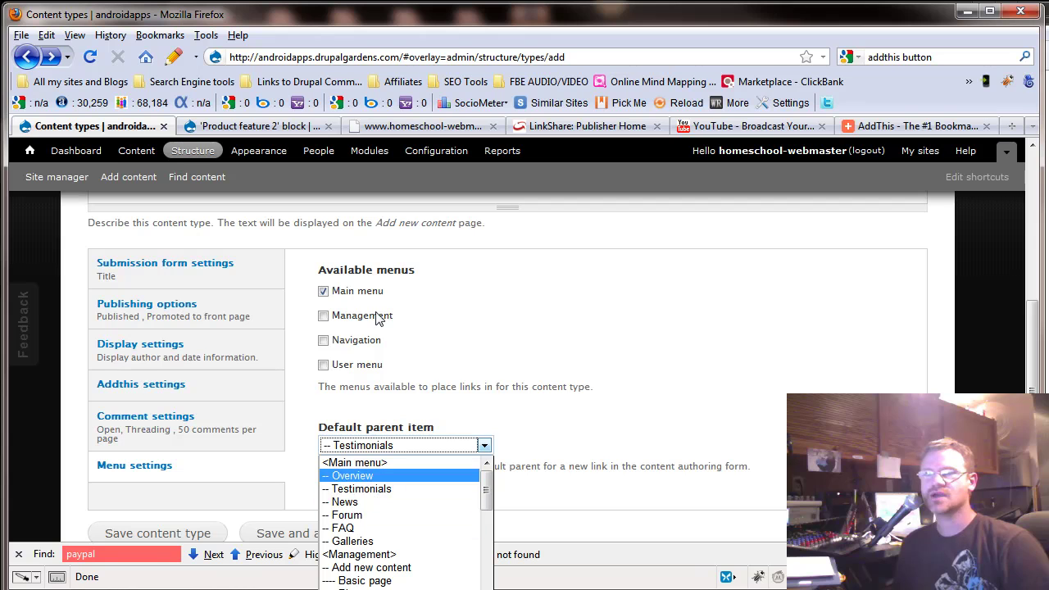
left_click(545, 299)
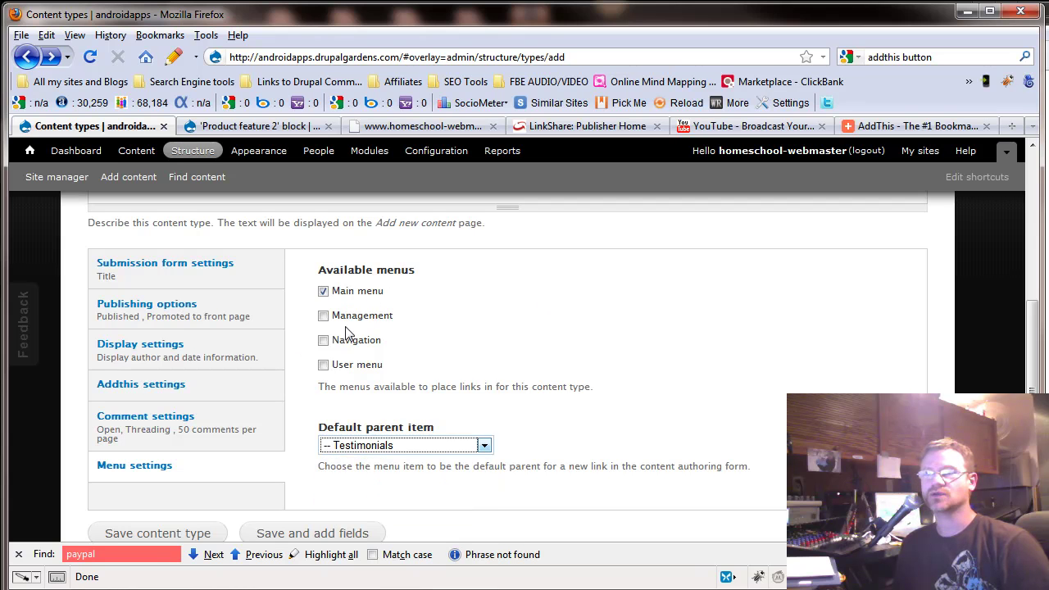
left_click(324, 317)
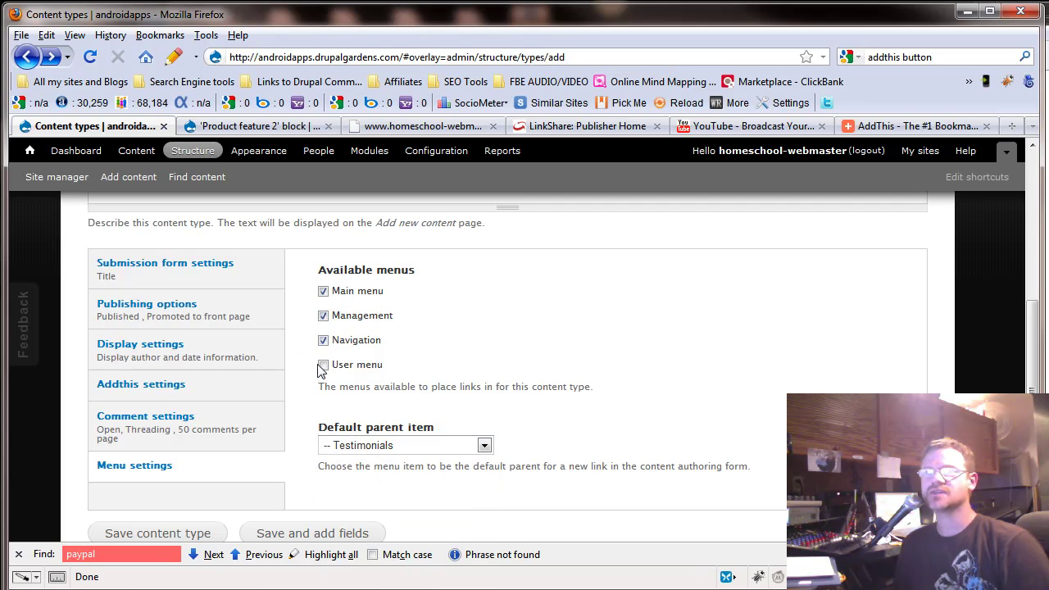
left_click(324, 366)
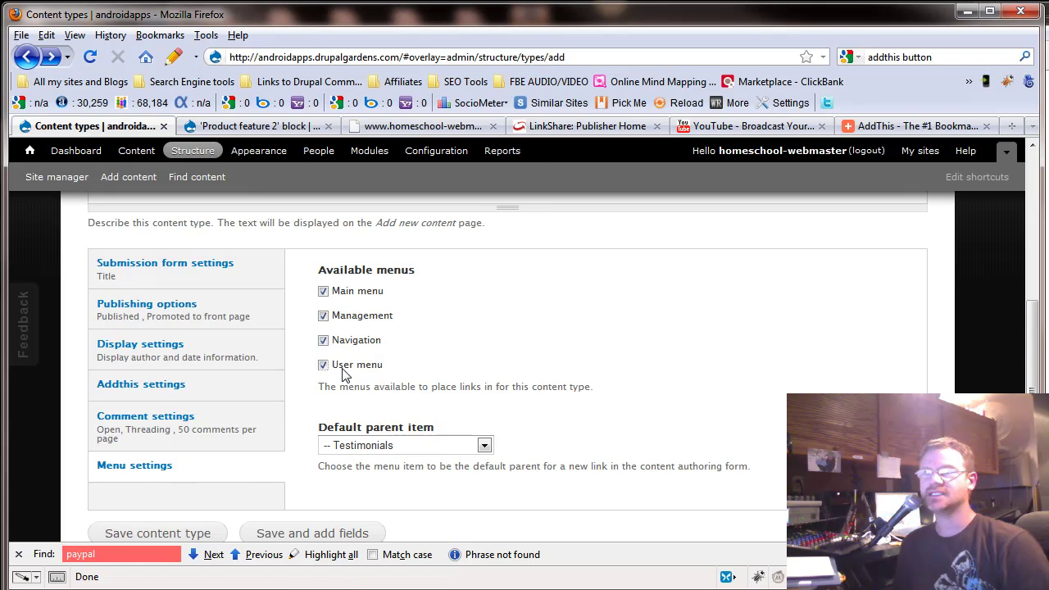
left_click(383, 445)
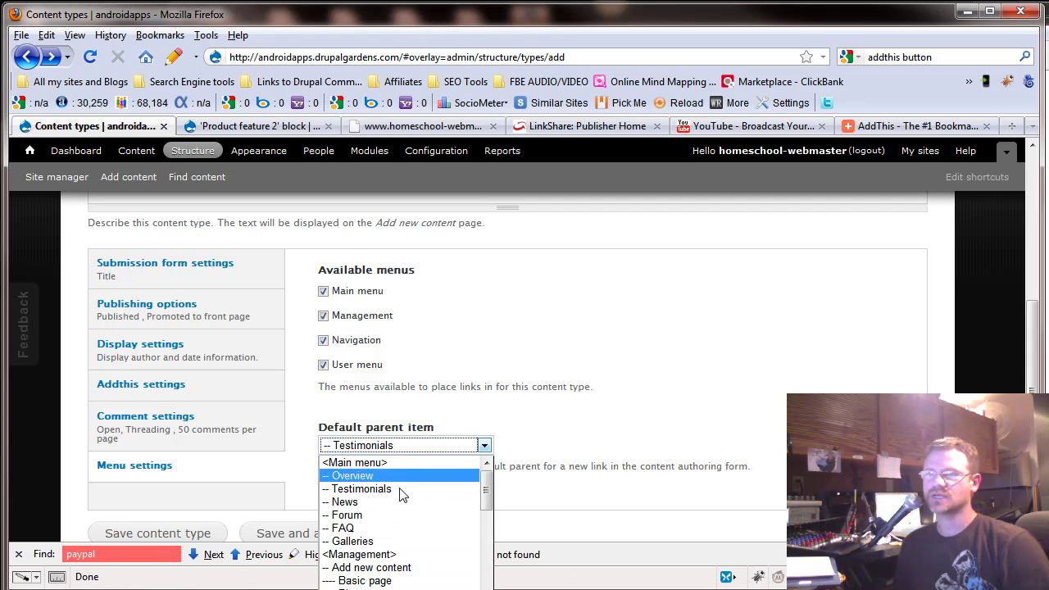
left_click(369, 587)
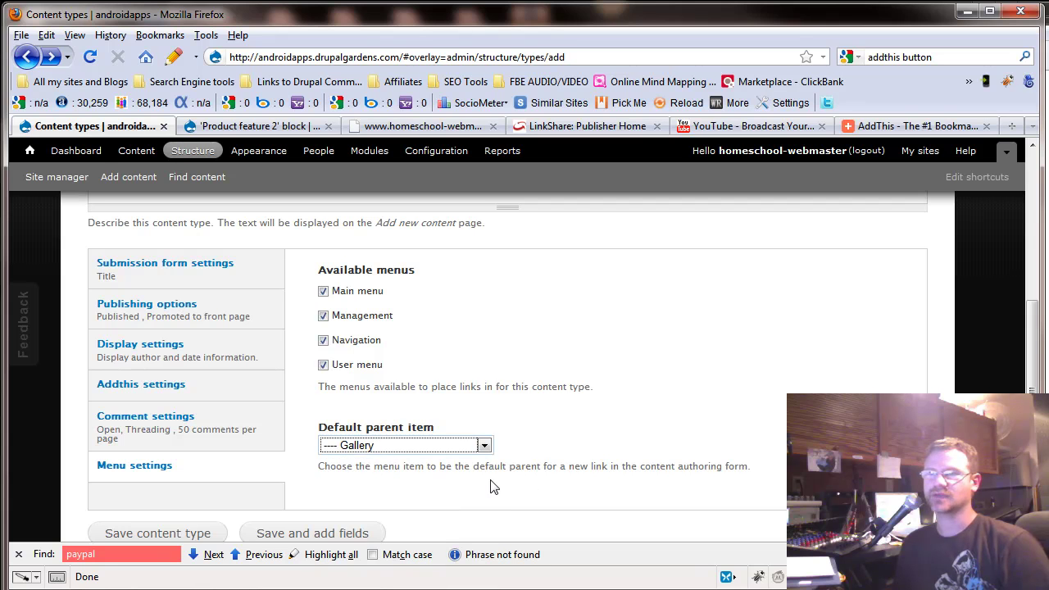
scroll(365, 516, "down", 2)
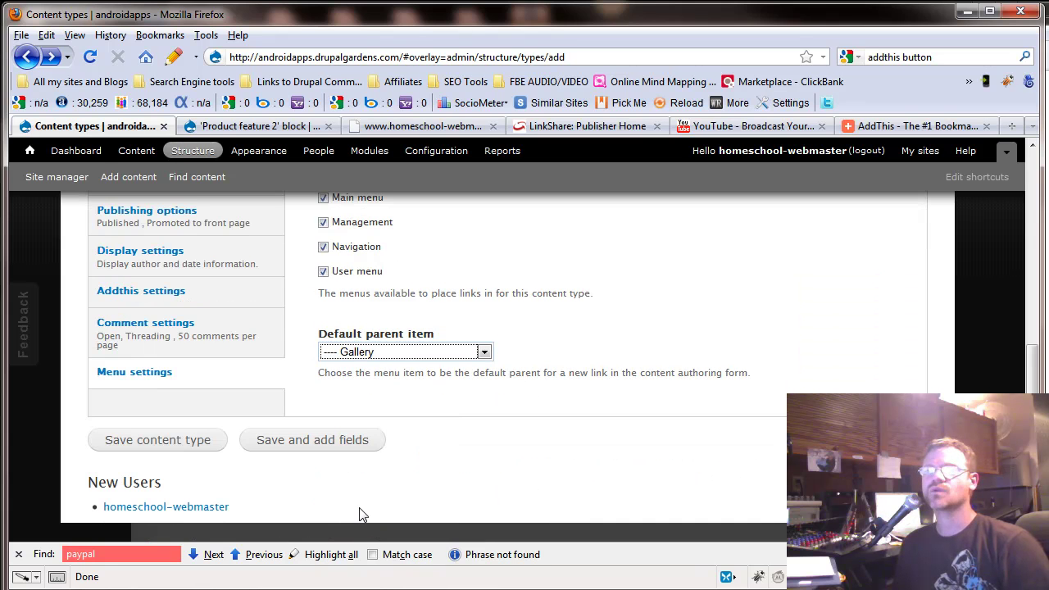
scroll(235, 443, "up", 5)
scroll(234, 459, "down", 5)
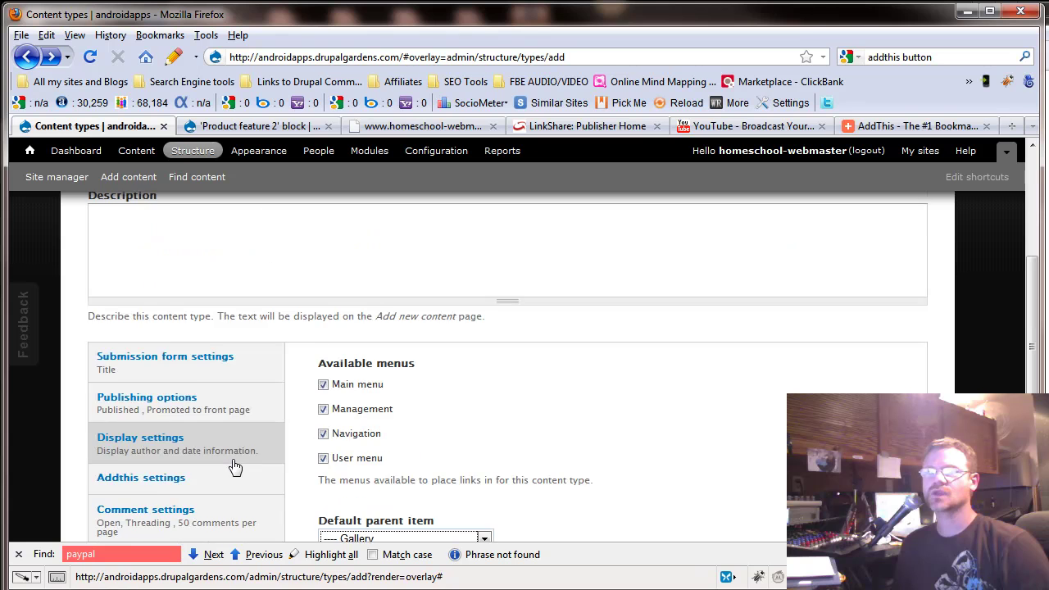
scroll(328, 443, "up", 4)
scroll(399, 440, "down", 2)
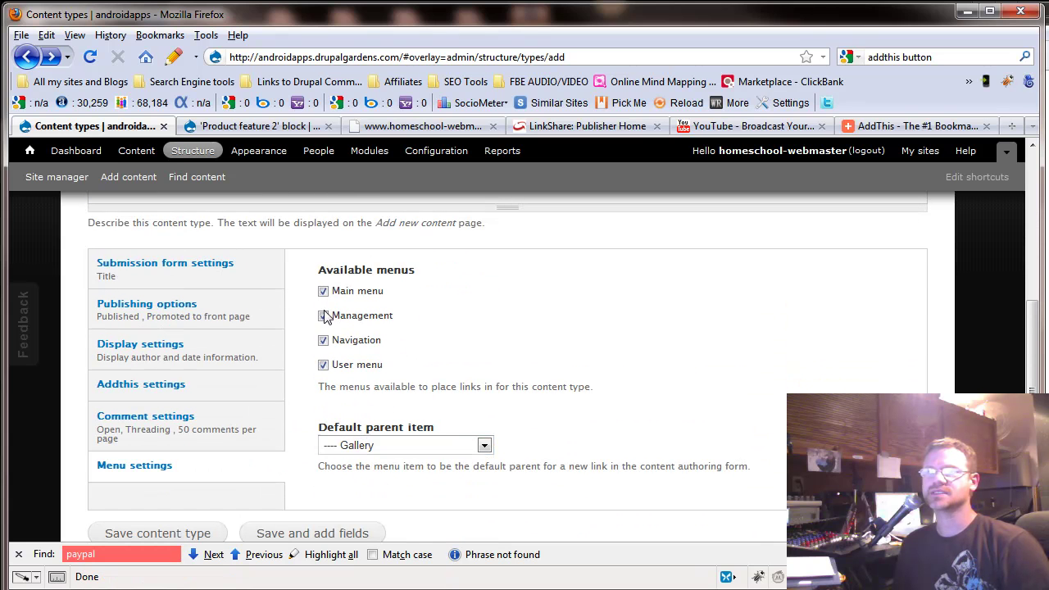
left_click(324, 318)
left_click(323, 341)
left_click(324, 365)
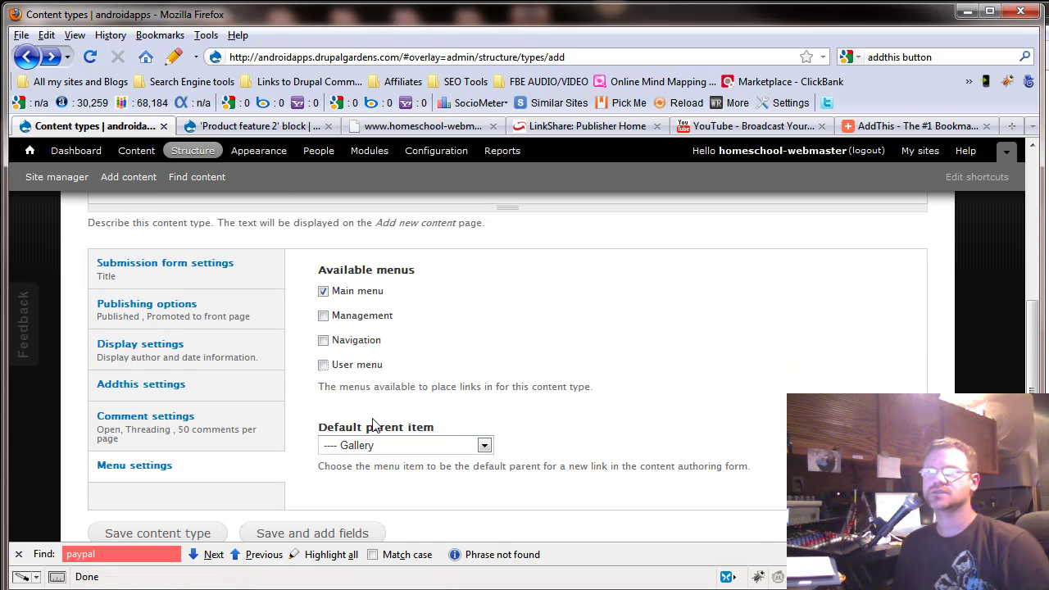
left_click(395, 447)
left_click(392, 488)
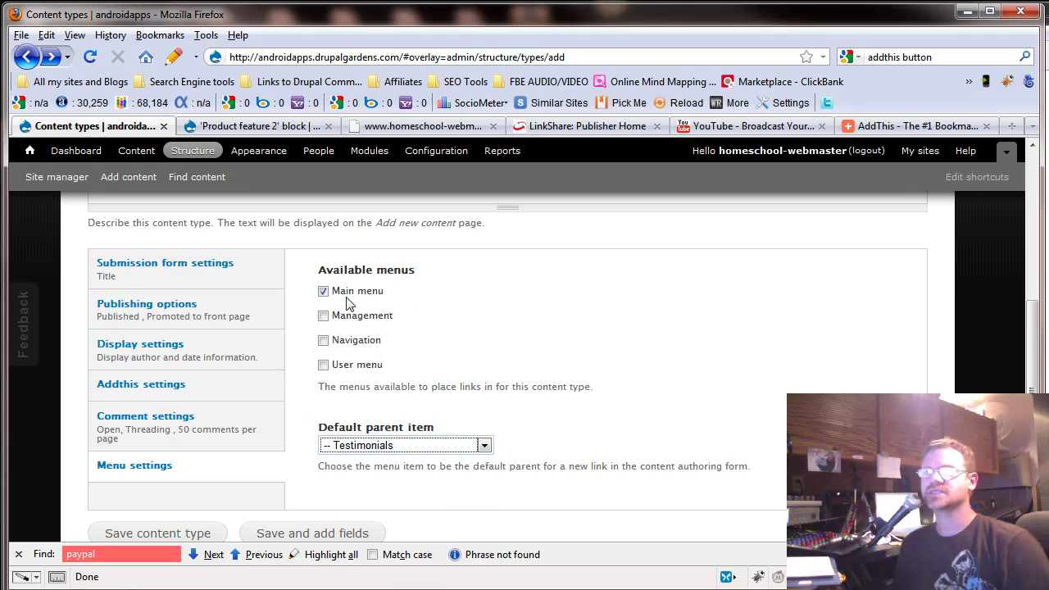
scroll(343, 338, "down", 2)
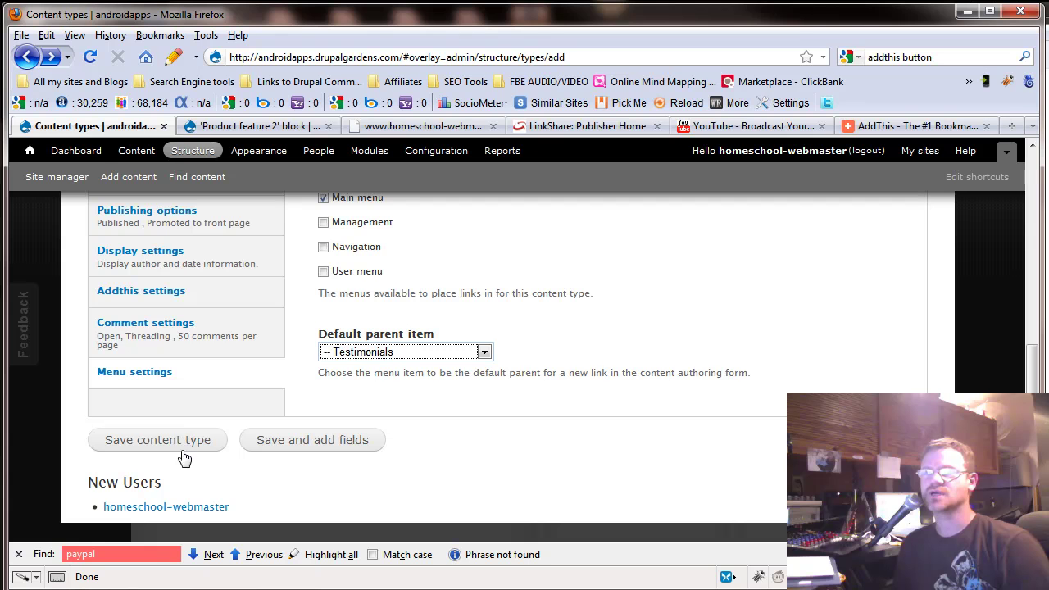
scroll(327, 450, "up", 6)
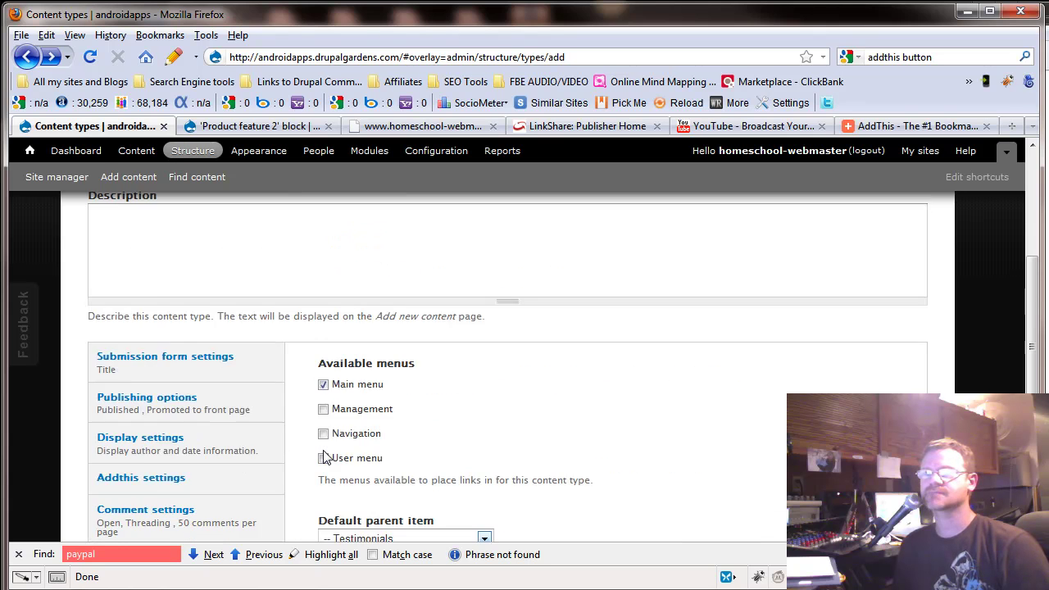
scroll(324, 457, "up", 3)
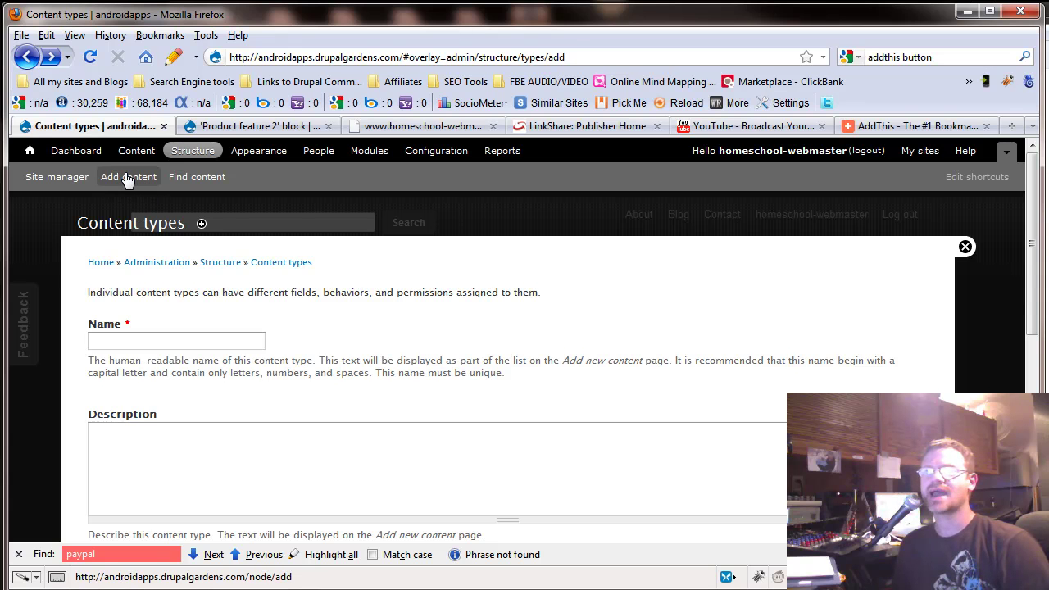
Start a new item of type test content type from Add content
left_click(127, 180)
scroll(217, 468, "down", 8)
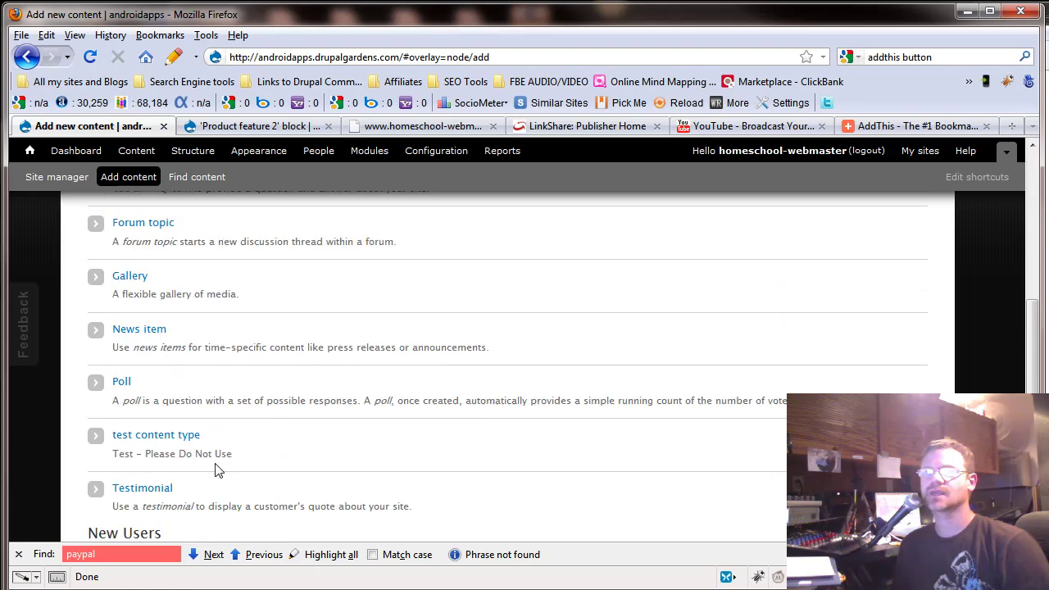
scroll(218, 469, "down", 1)
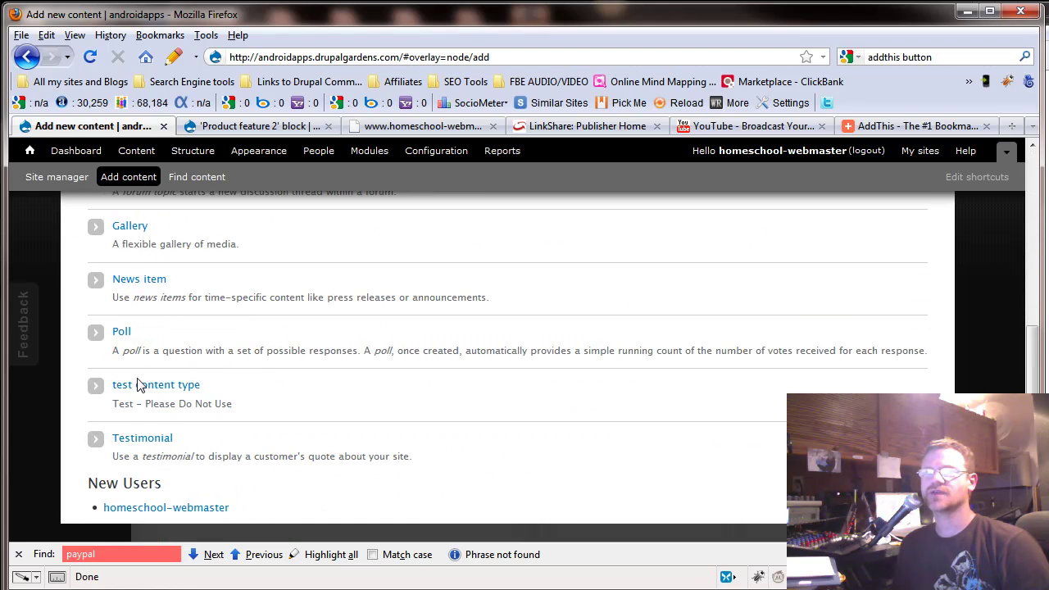
left_click(183, 387)
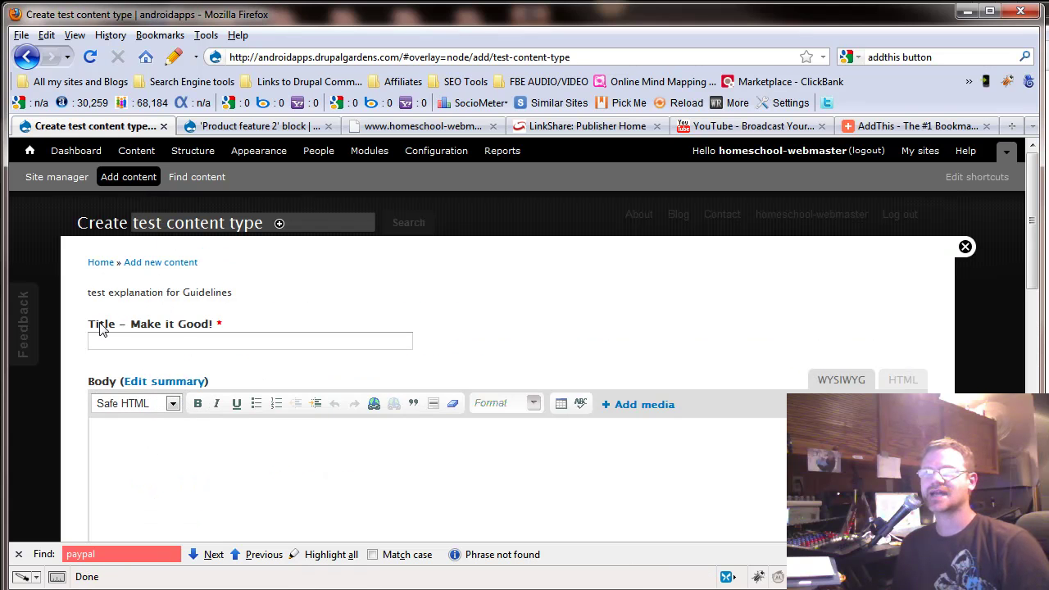
Enter 'test content' as the Title and copy the same text into the Body
left_click(154, 336)
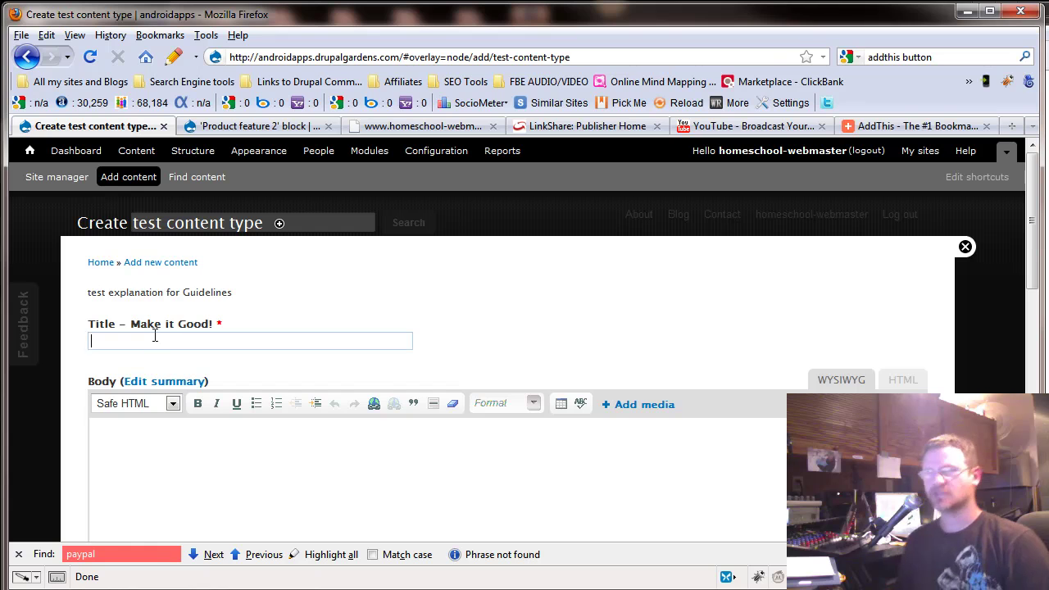
type("test ")
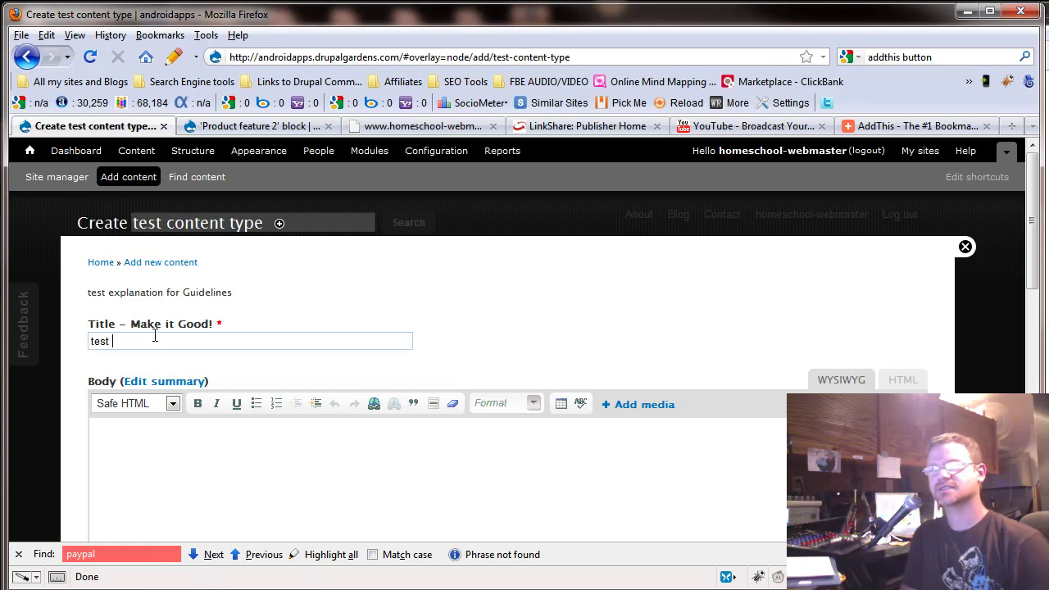
type("content")
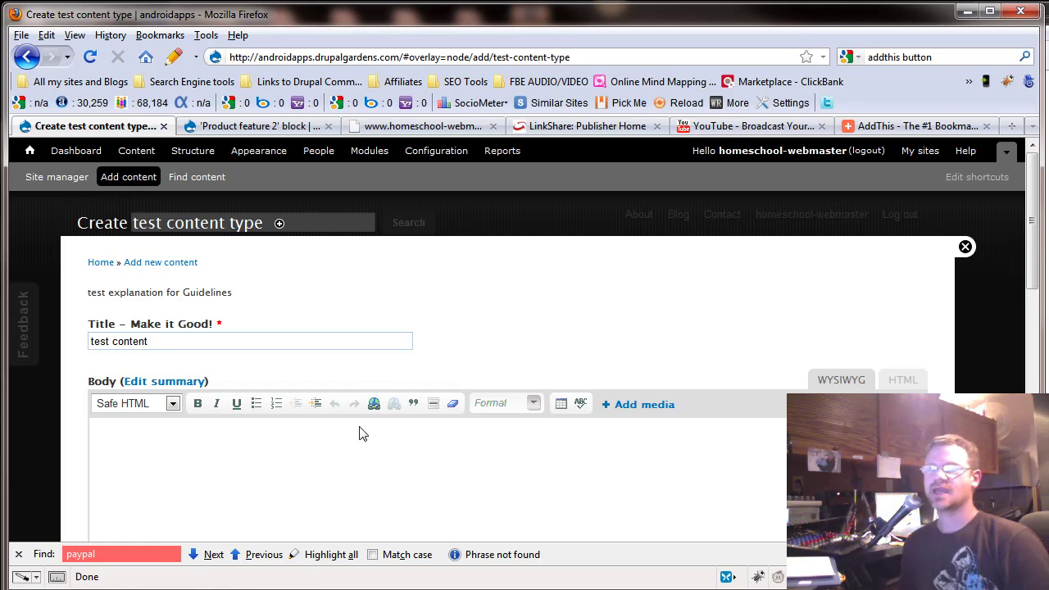
left_click(168, 404)
left_click(156, 344)
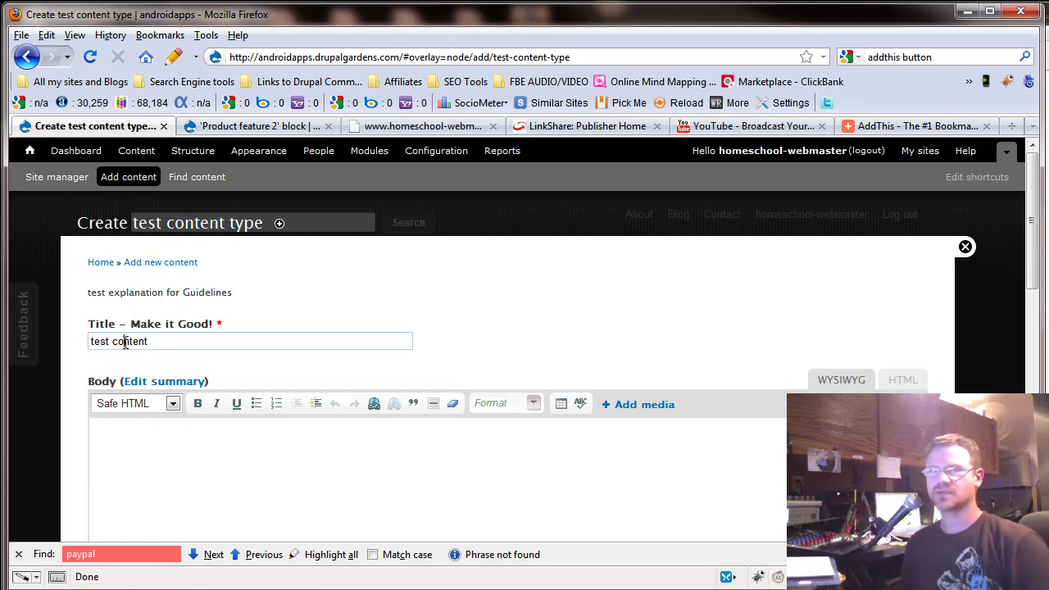
triple_click(125, 343)
key("ctrl+c")
left_click(163, 524)
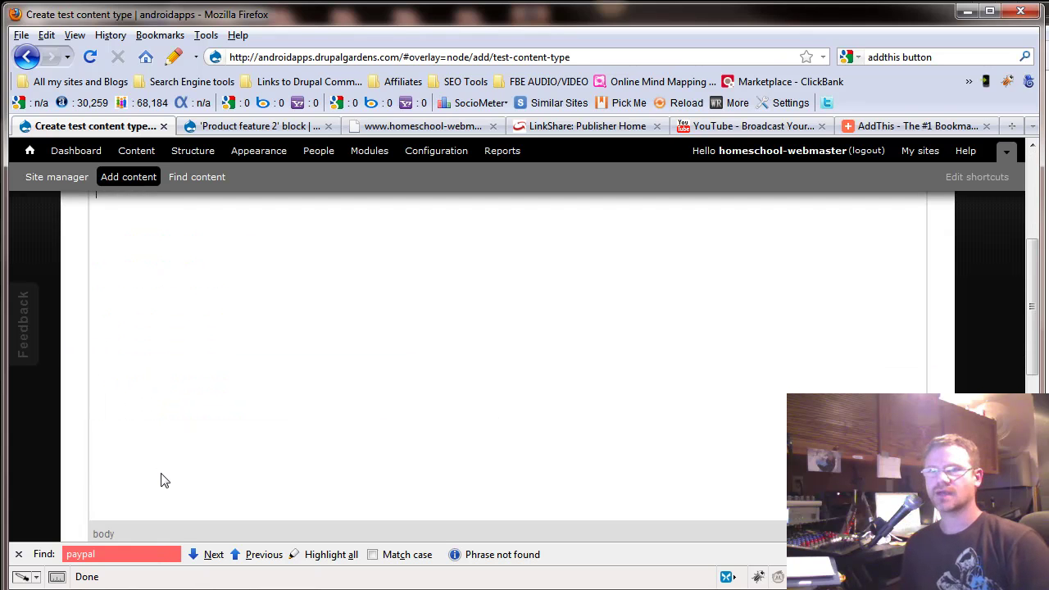
key("ctrl+v")
scroll(168, 480, "up", 5)
scroll(169, 475, "down", 12)
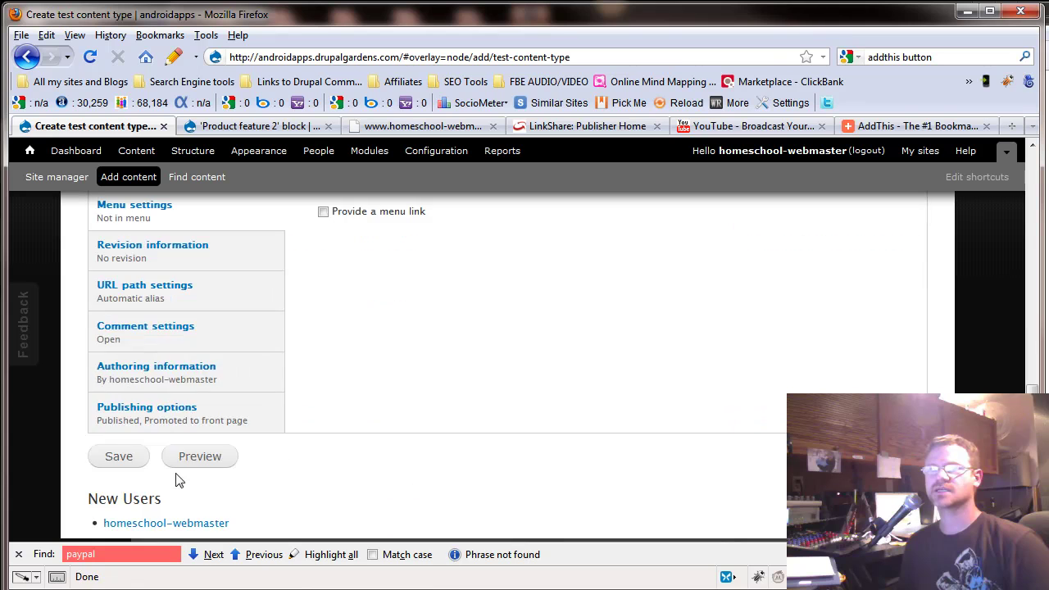
scroll(180, 427, "up", 2)
scroll(183, 406, "up", 2)
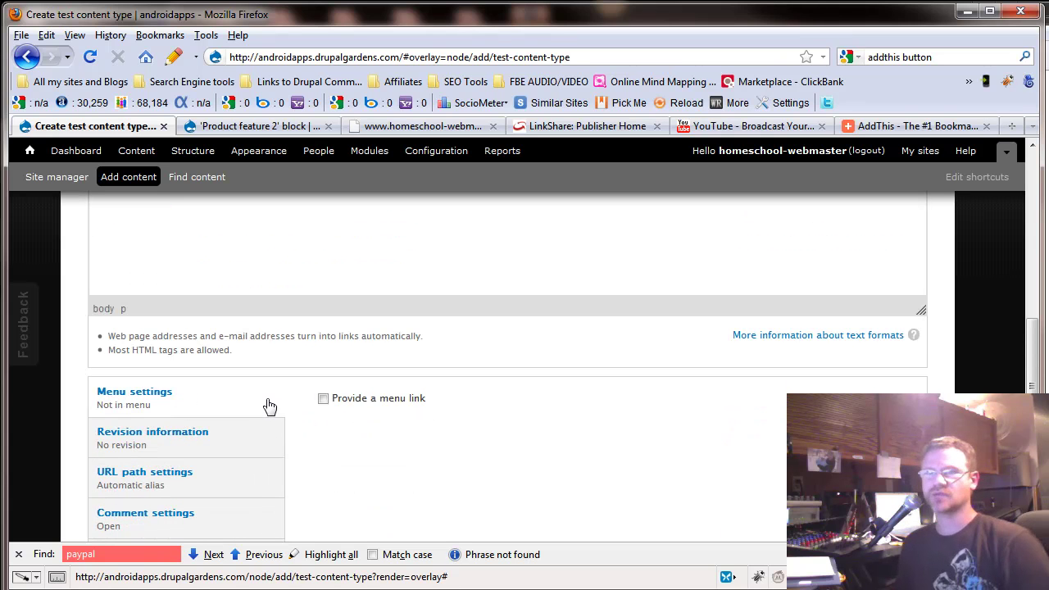
Enable Provide a menu link and shorten the menu link title to 'test'
left_click(323, 399)
scroll(406, 430, "down", 2)
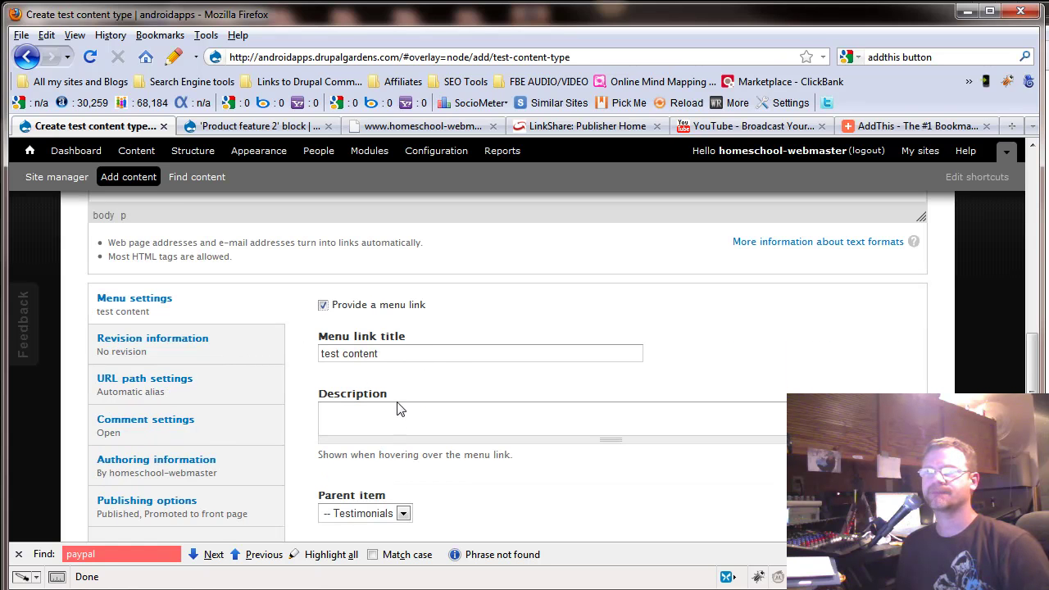
scroll(399, 409, "down", 2)
scroll(399, 409, "up", 2)
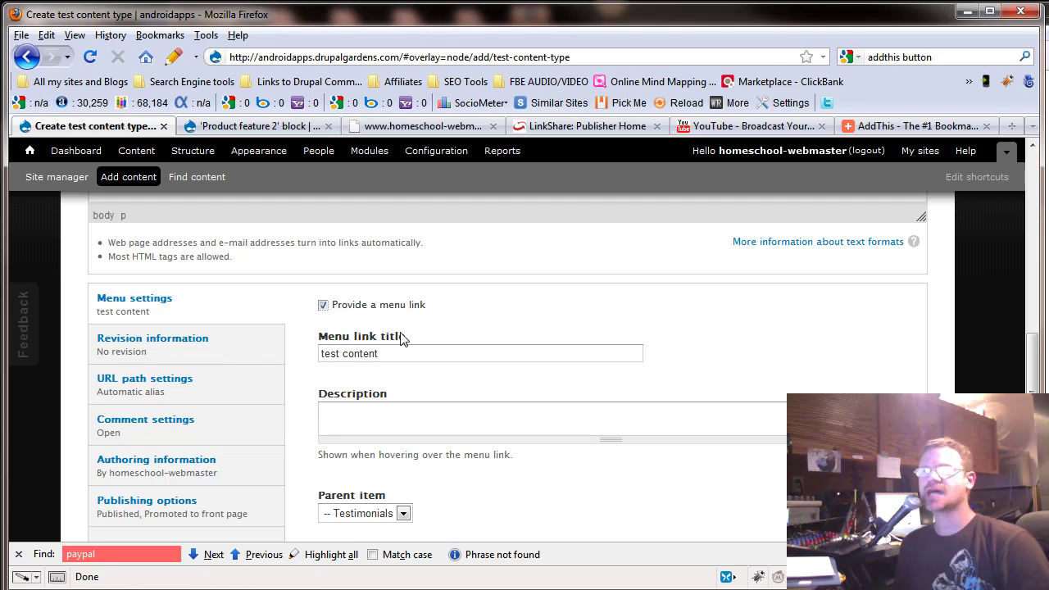
scroll(382, 429, "up", 10)
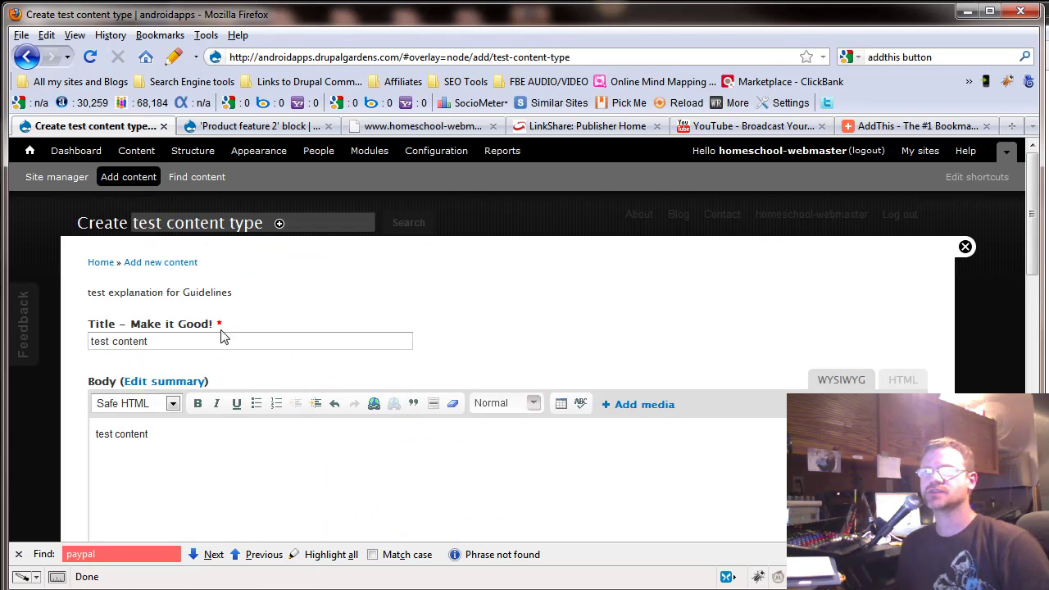
scroll(386, 435, "down", 10)
scroll(369, 399, "up", 4)
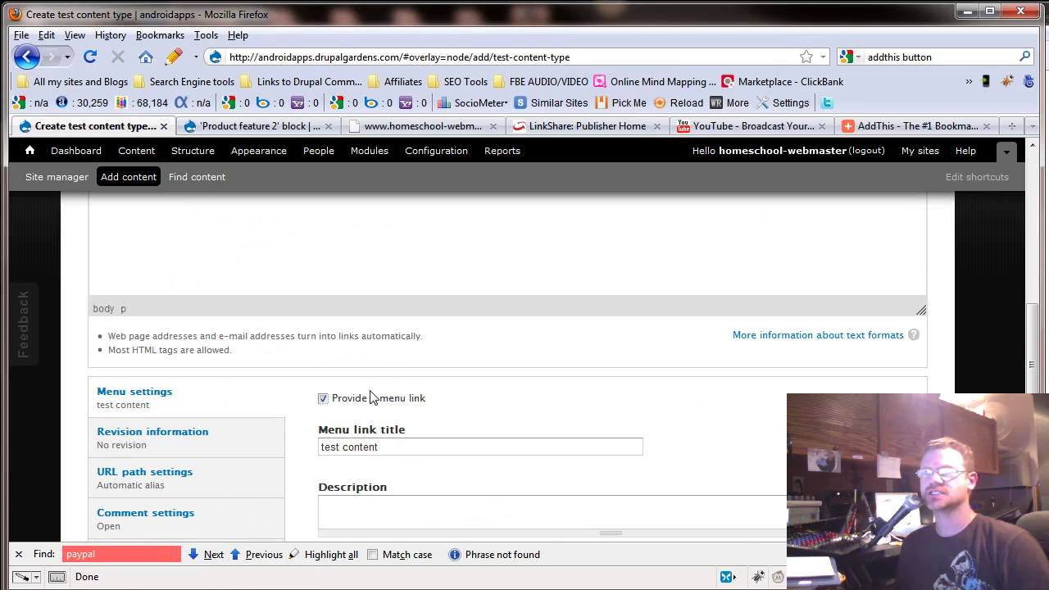
left_click(345, 450)
key("BackSpace")
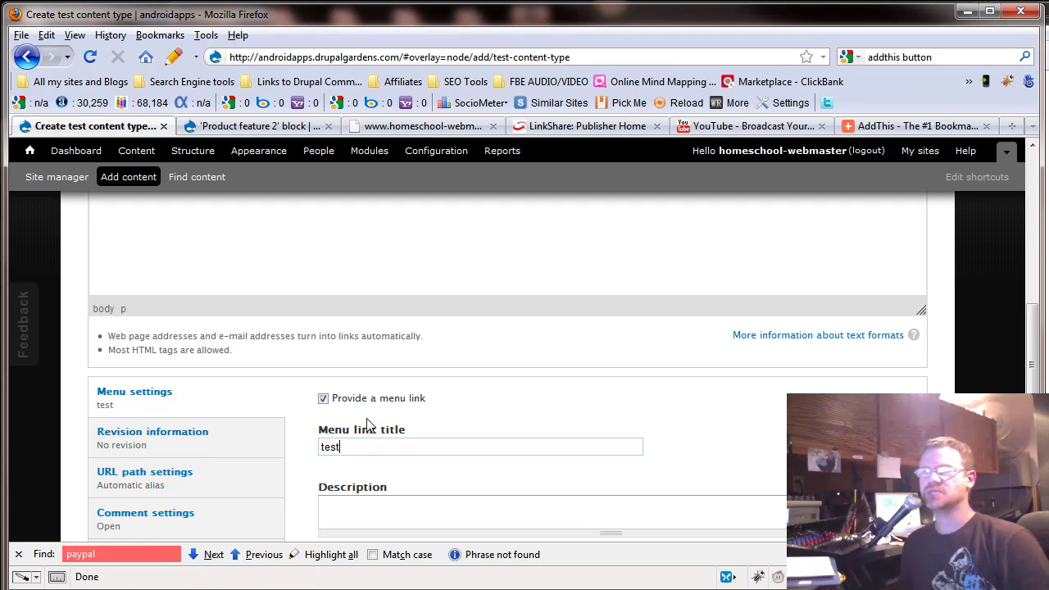
scroll(366, 425, "down", 4)
left_click(356, 330)
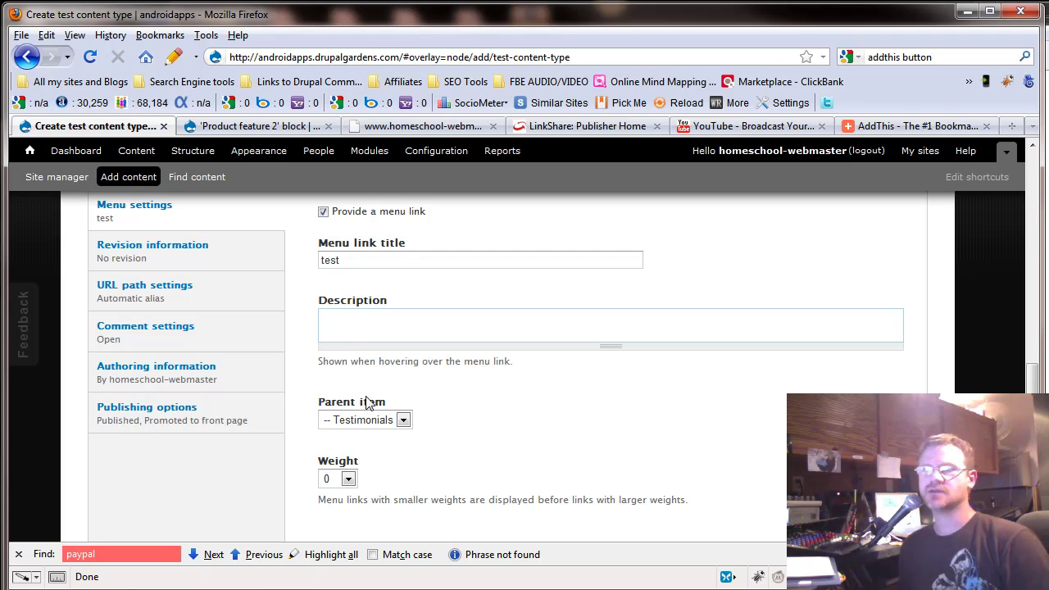
Set the menu link's Parent item to Forum
left_click(368, 421)
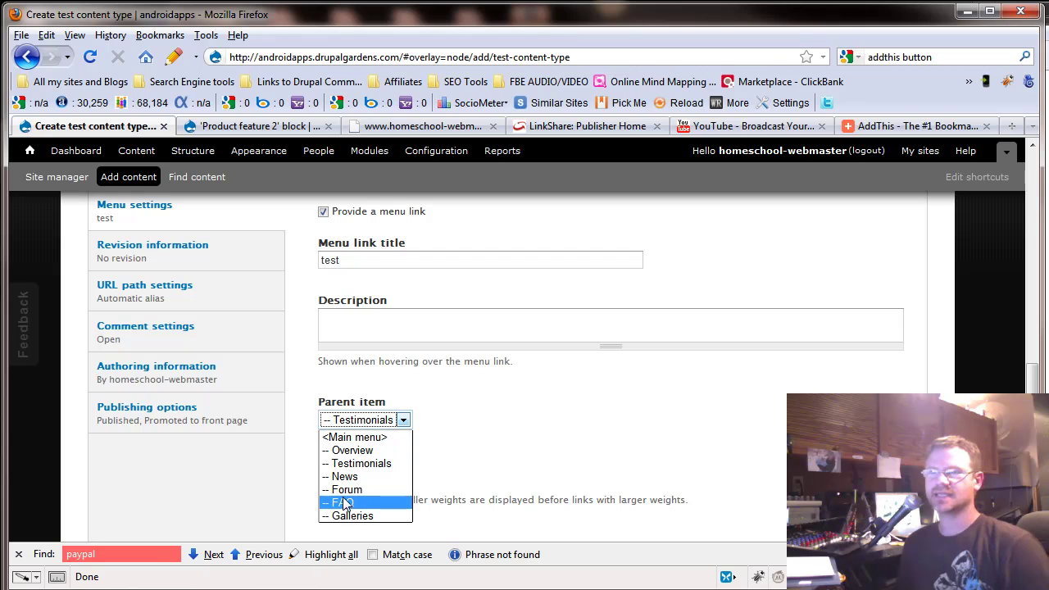
left_click(361, 420)
left_click(403, 419)
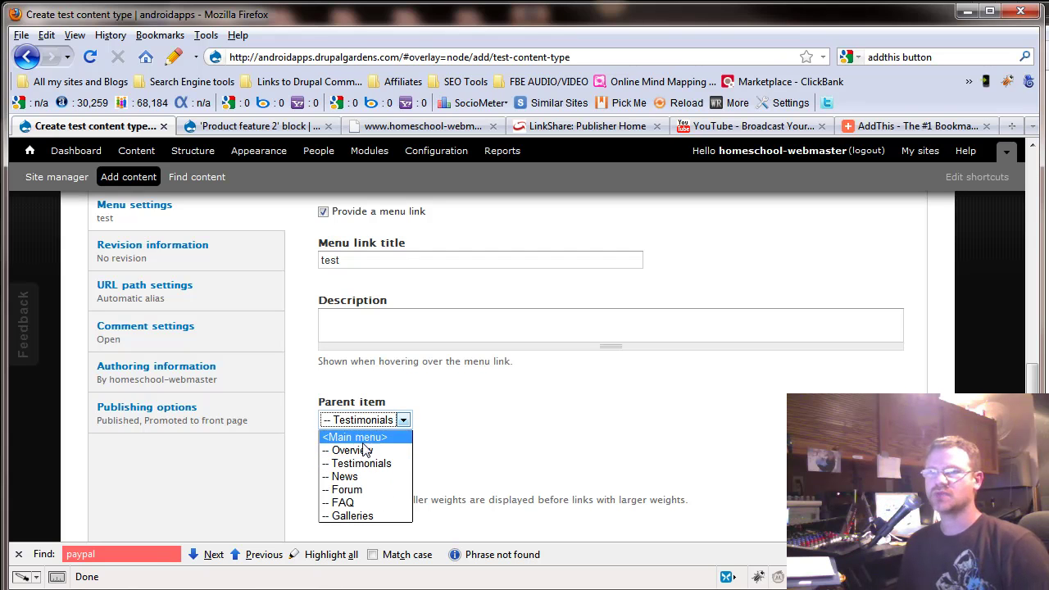
left_click(369, 489)
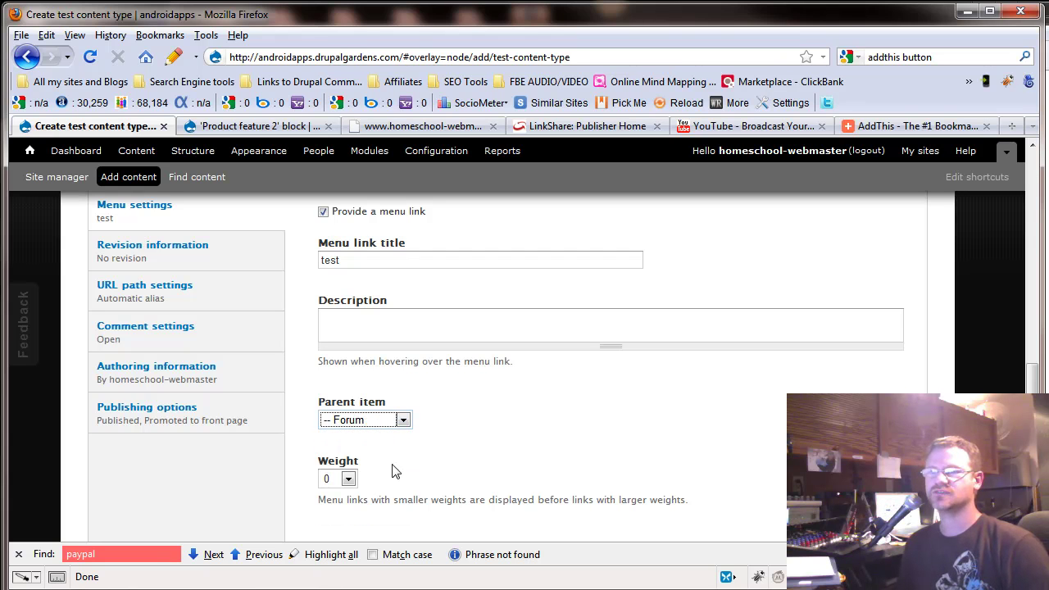
left_click(351, 482)
Keep menu link weight at 0 and review the Revision and URL path settings
left_click(379, 441)
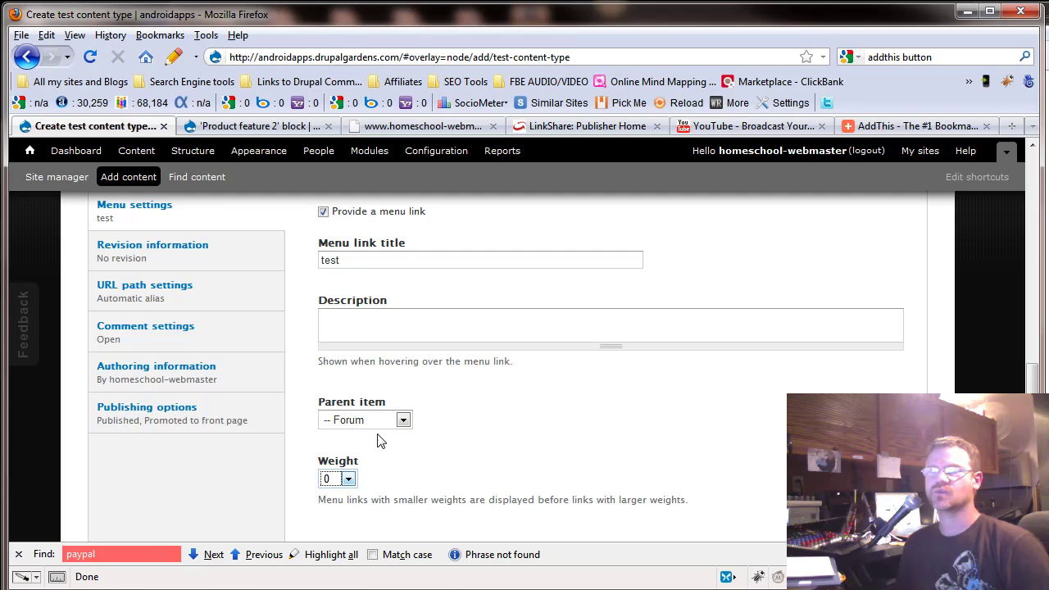
left_click(206, 256)
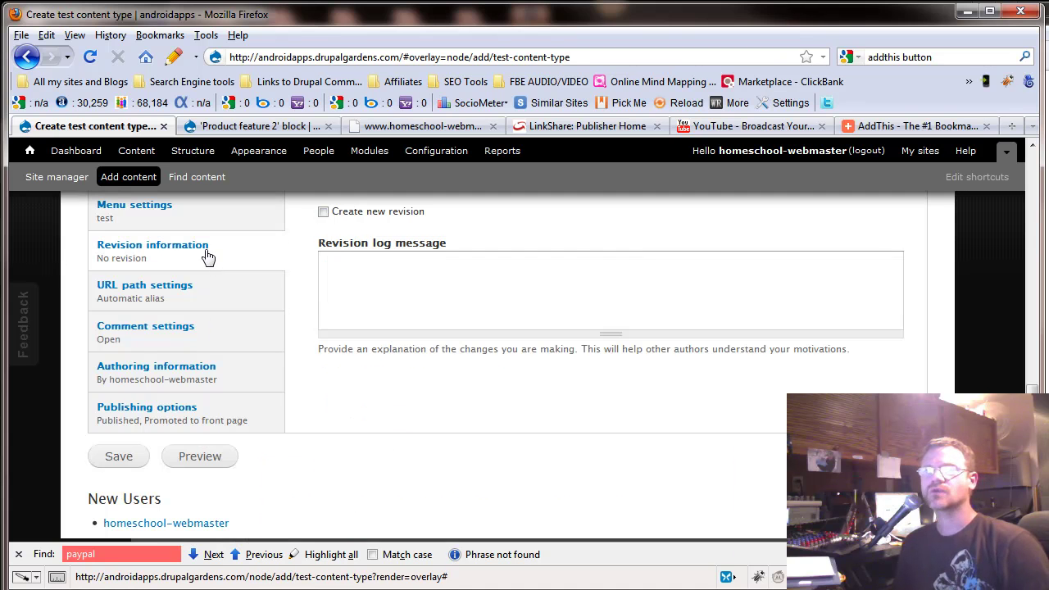
left_click(182, 300)
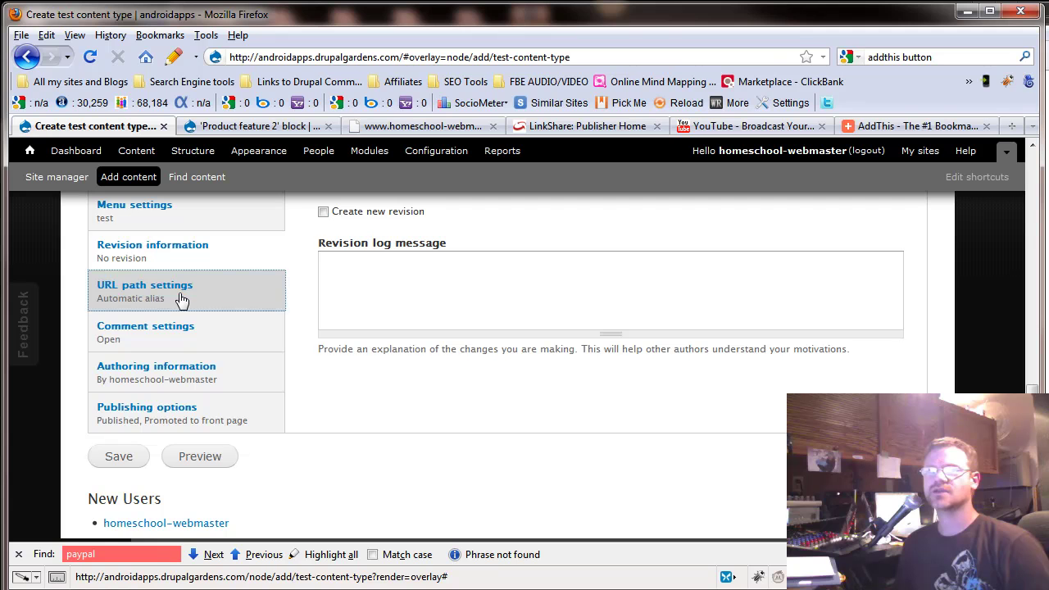
scroll(299, 337, "up", 2)
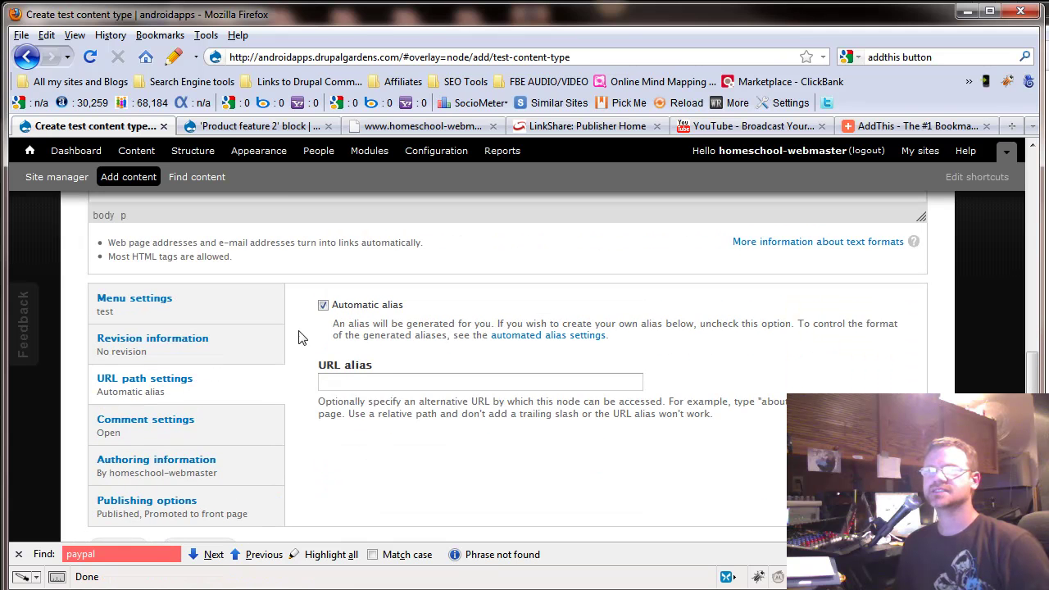
scroll(299, 337, "up", 5)
scroll(326, 468, "down", 12)
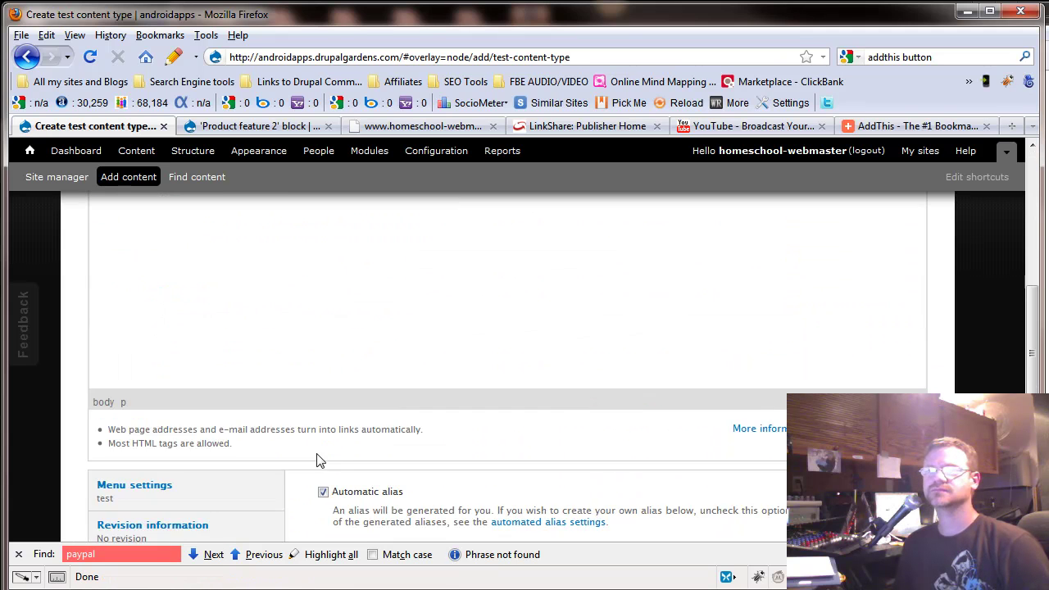
scroll(345, 416, "up", 6)
scroll(345, 416, "up", 6)
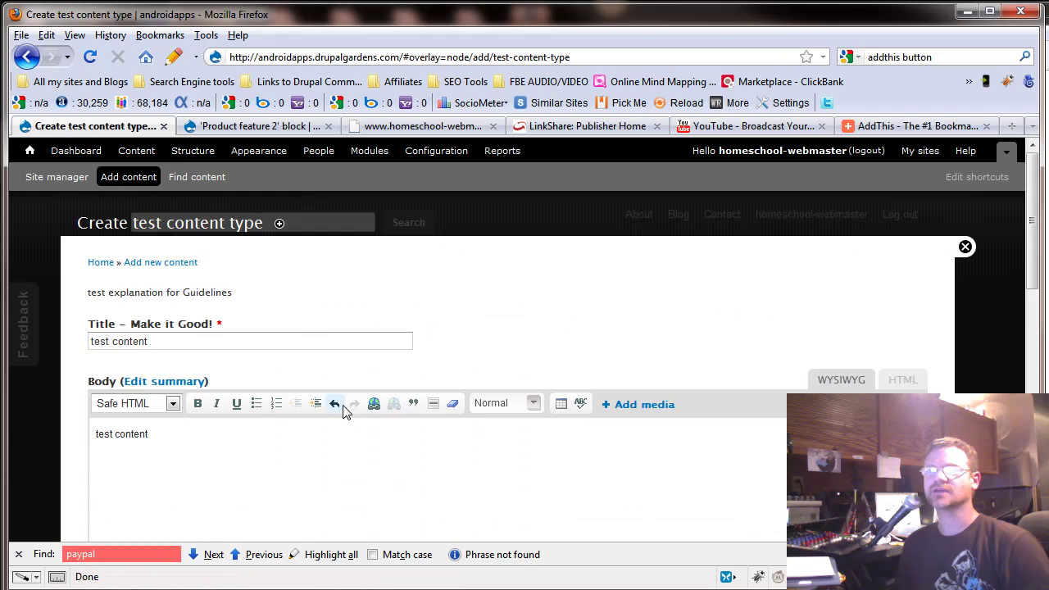
scroll(207, 367, "down", 10)
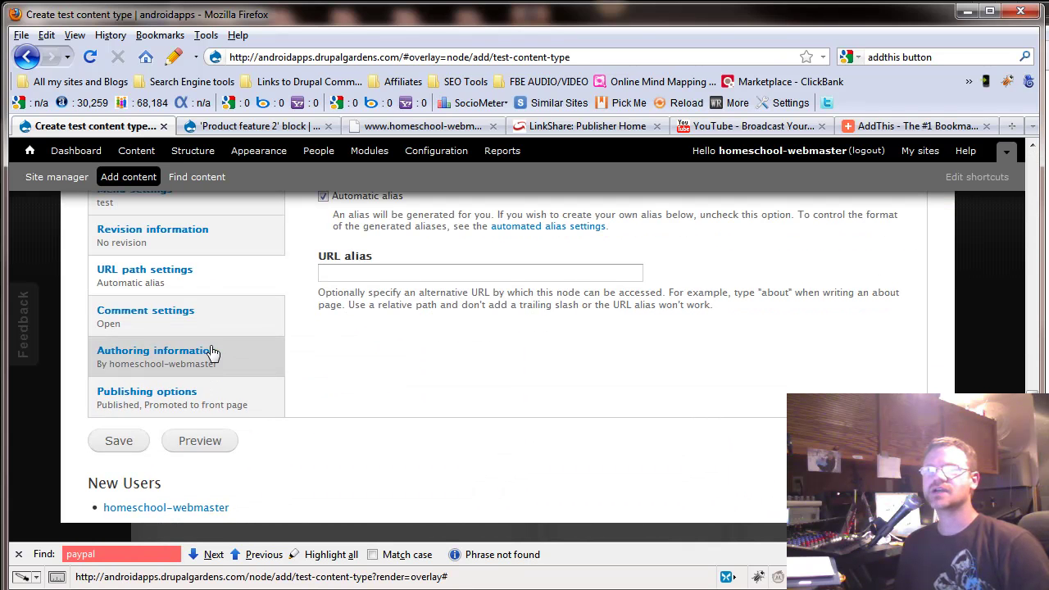
Review comment, authoring and publishing options, then save the test item
left_click(193, 313)
scroll(365, 315, "up", 4)
scroll(367, 324, "down", 2)
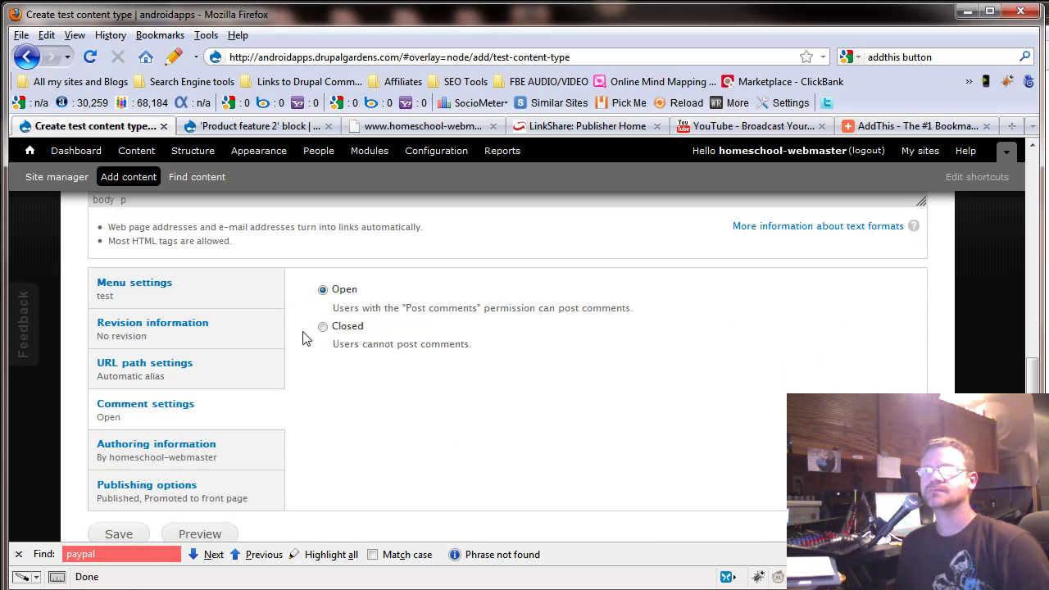
left_click(180, 448)
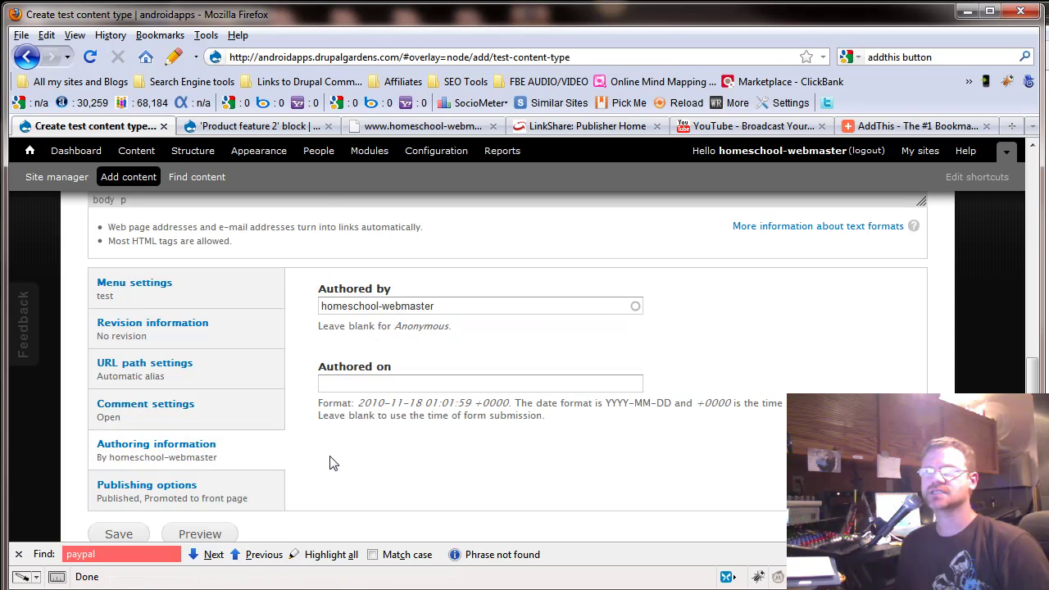
scroll(338, 476, "down", 2)
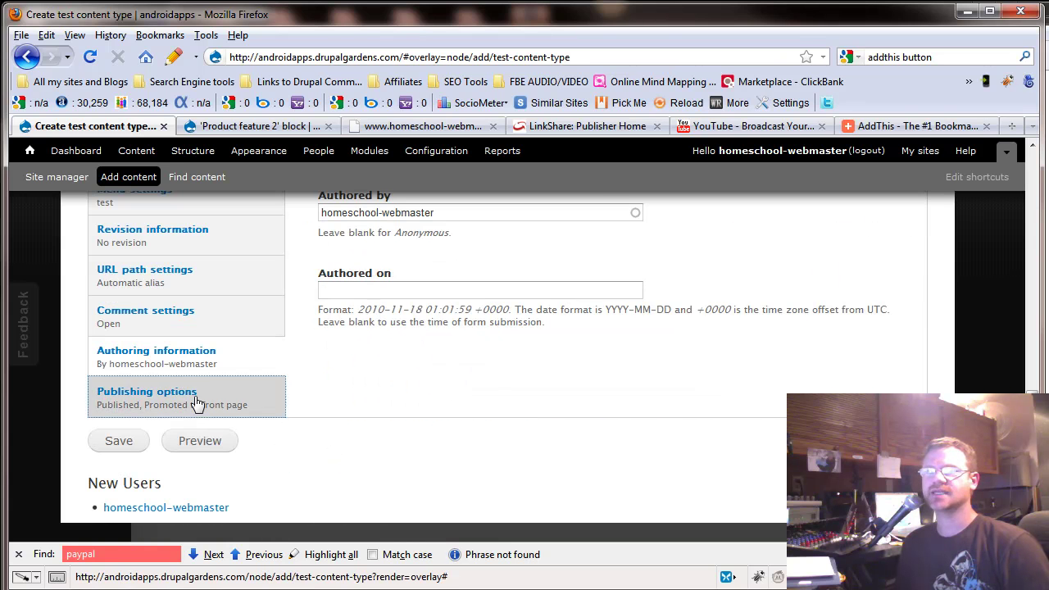
left_click(196, 491)
scroll(363, 371, "up", 2)
scroll(363, 372, "down", 2)
left_click(118, 441)
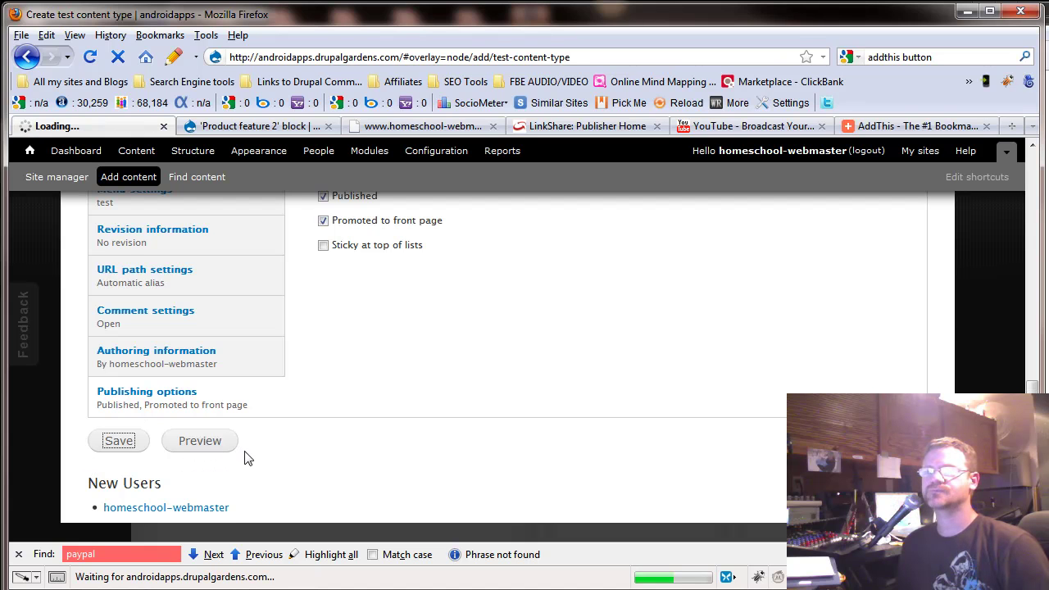
scroll(263, 457, "down", 2)
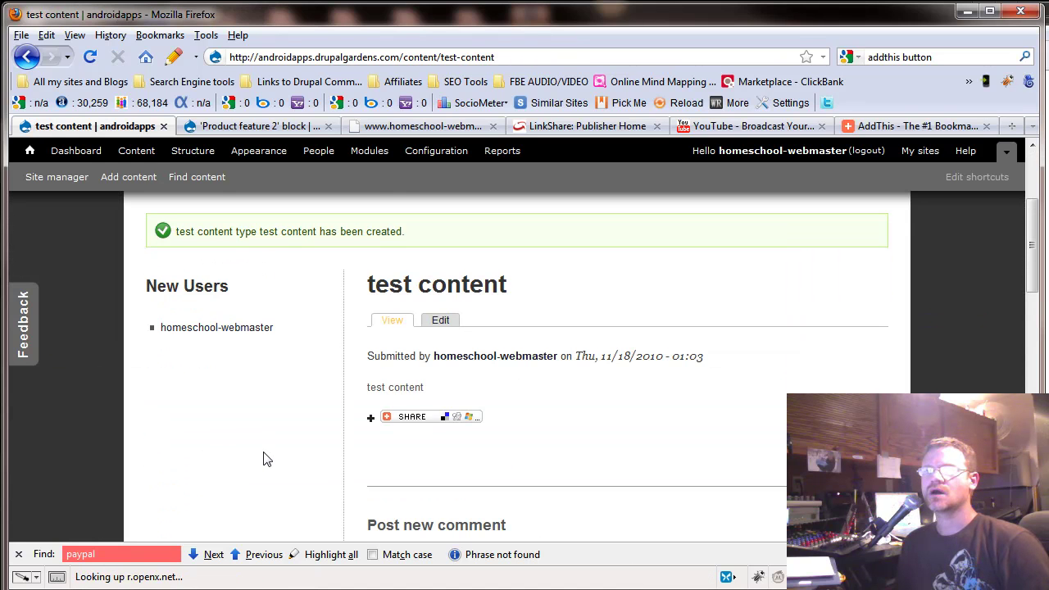
scroll(263, 459, "down", 3)
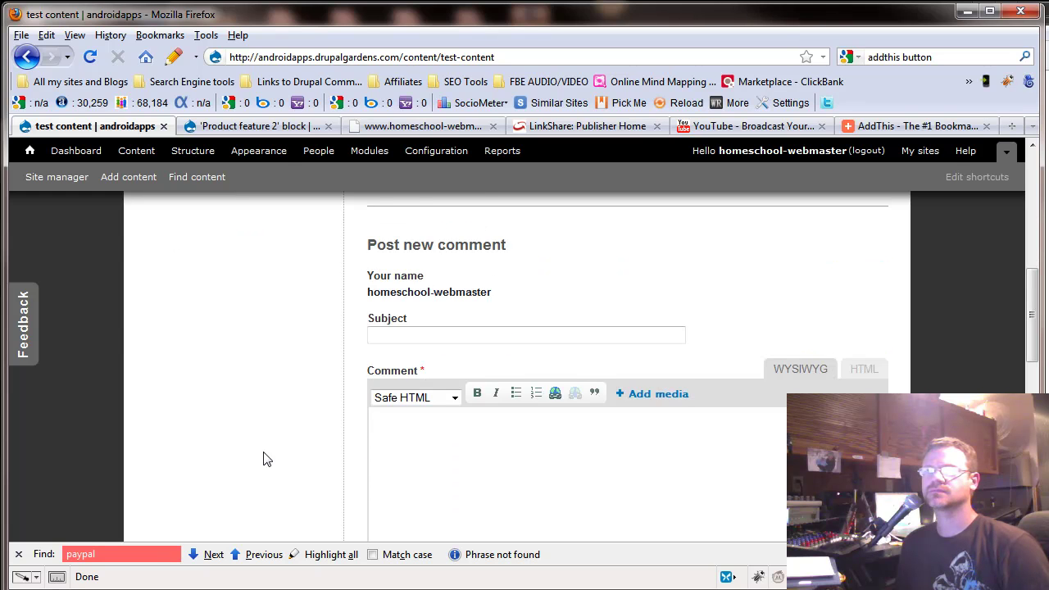
scroll(263, 459, "up", 5)
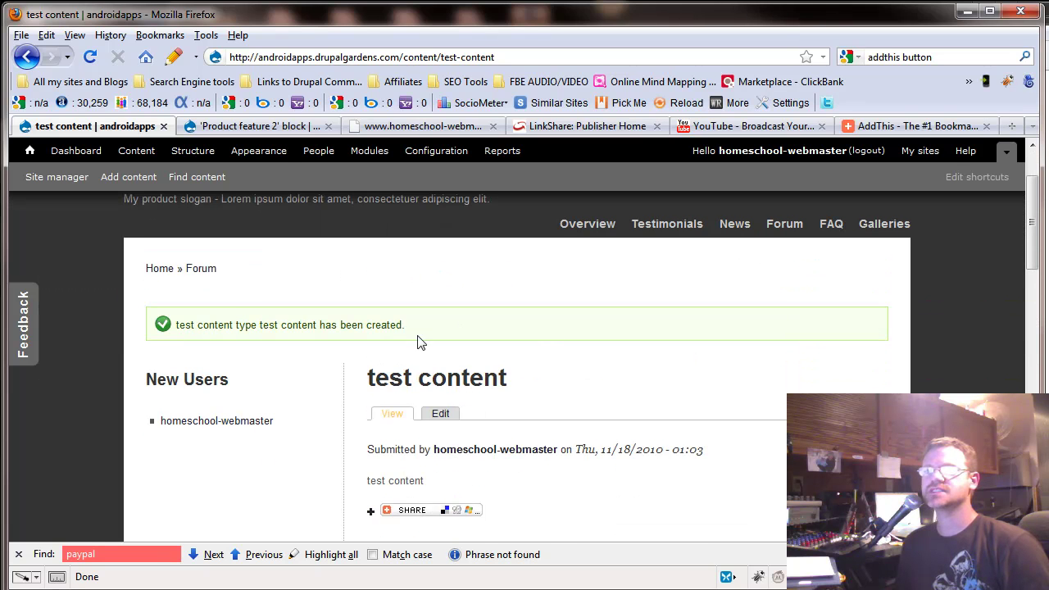
scroll(480, 445, "down", 2)
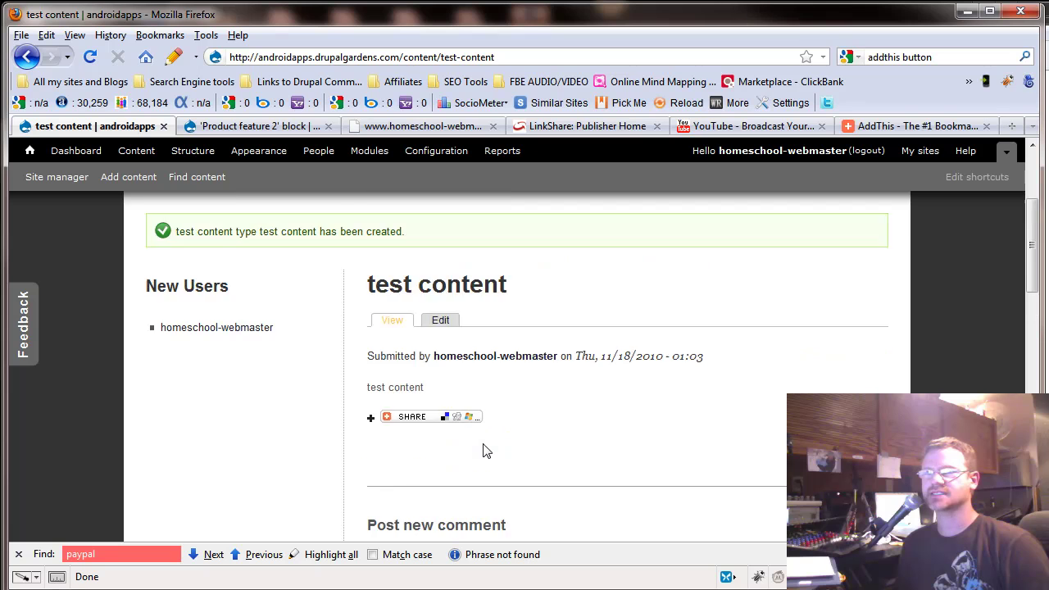
scroll(485, 450, "down", 2)
scroll(442, 449, "down", 4)
scroll(442, 450, "up", 2)
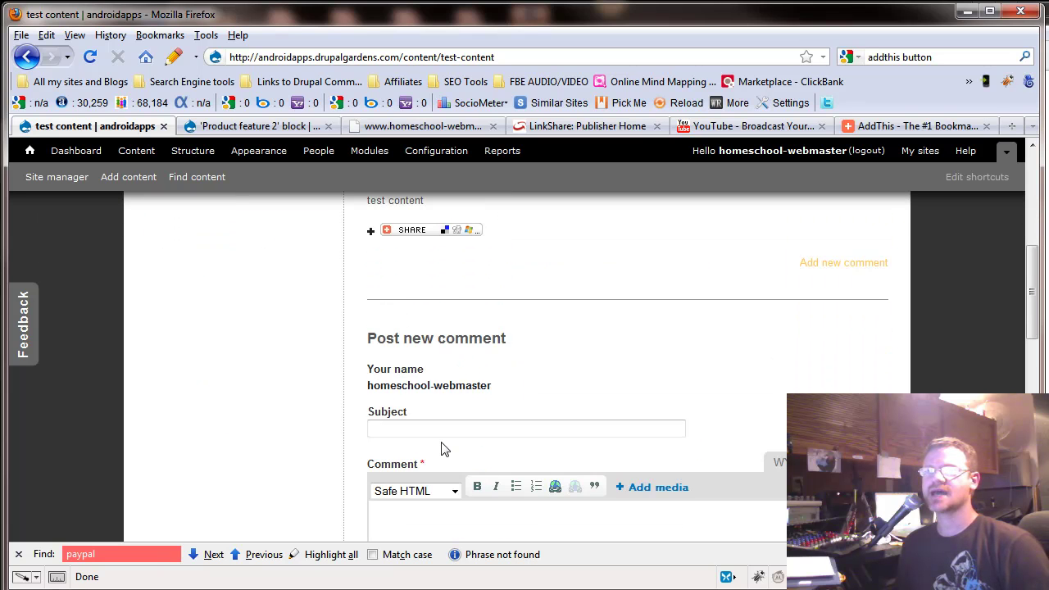
scroll(442, 450, "up", 4)
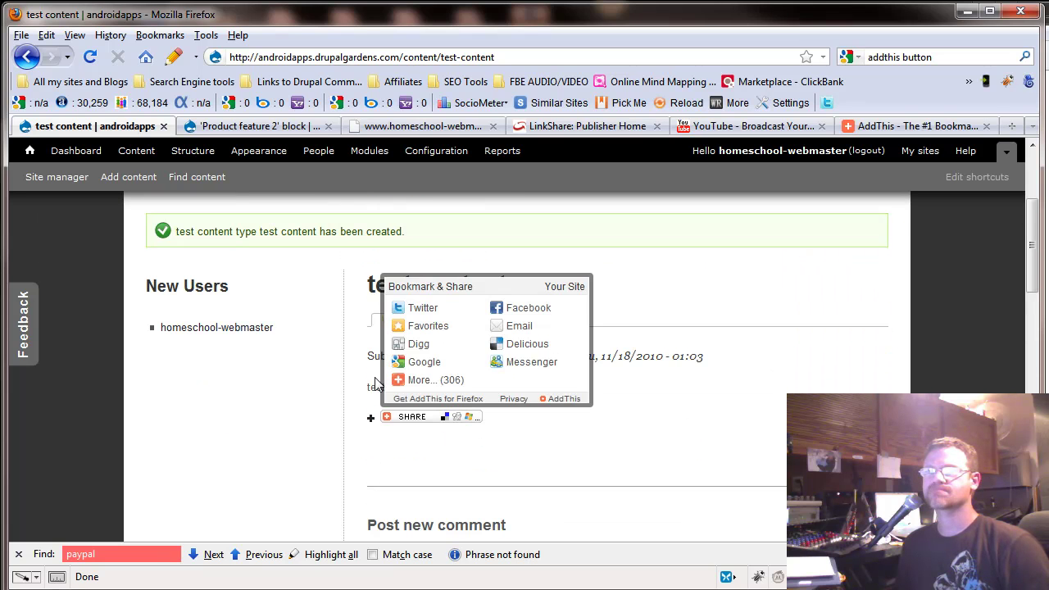
mouse_move(412, 420)
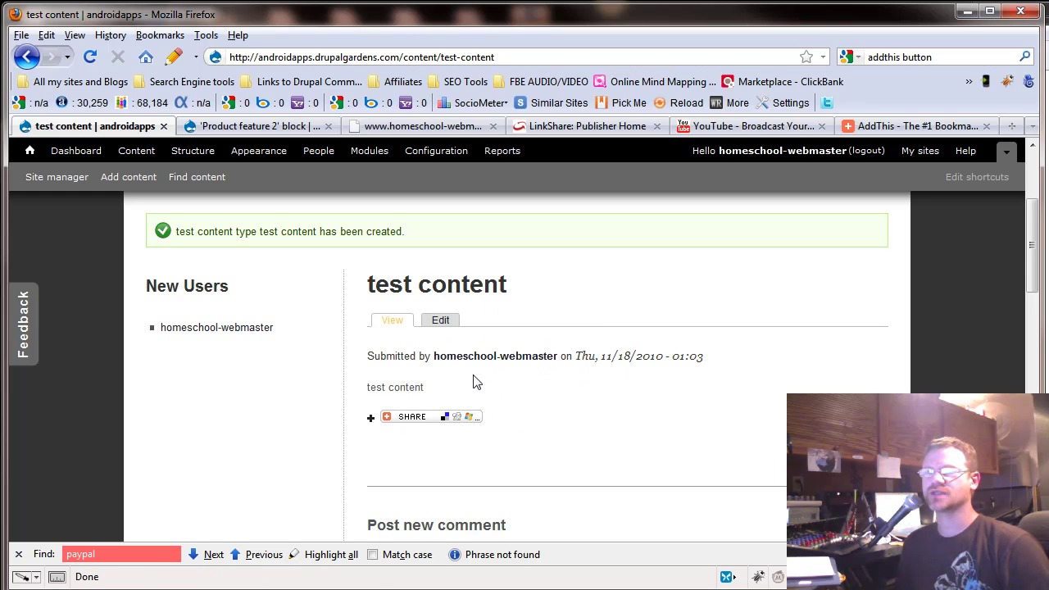
left_click_drag(421, 385, 338, 387)
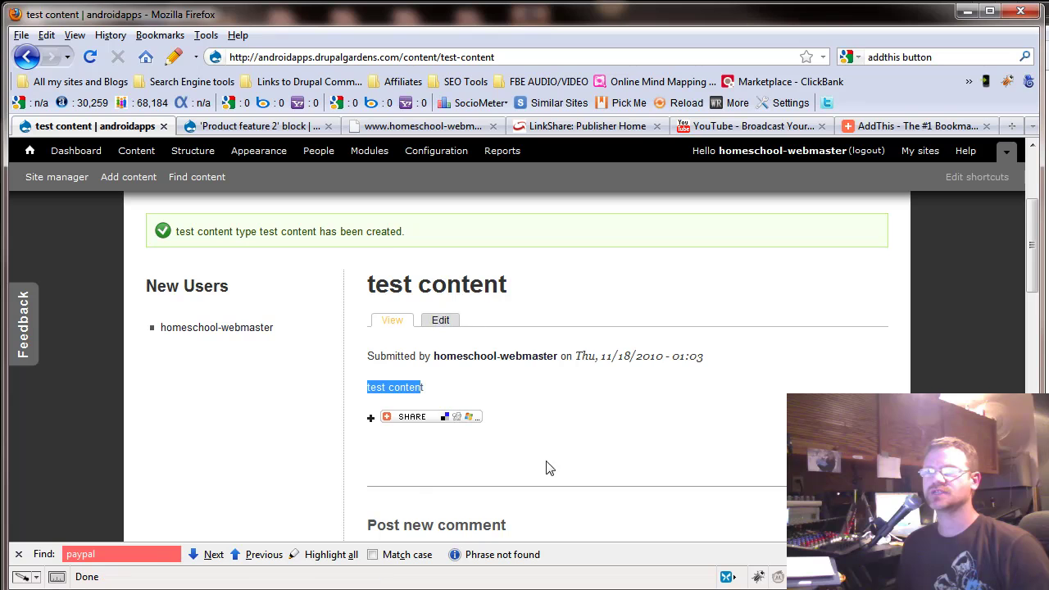
scroll(543, 484, "down", 2)
scroll(538, 492, "down", 6)
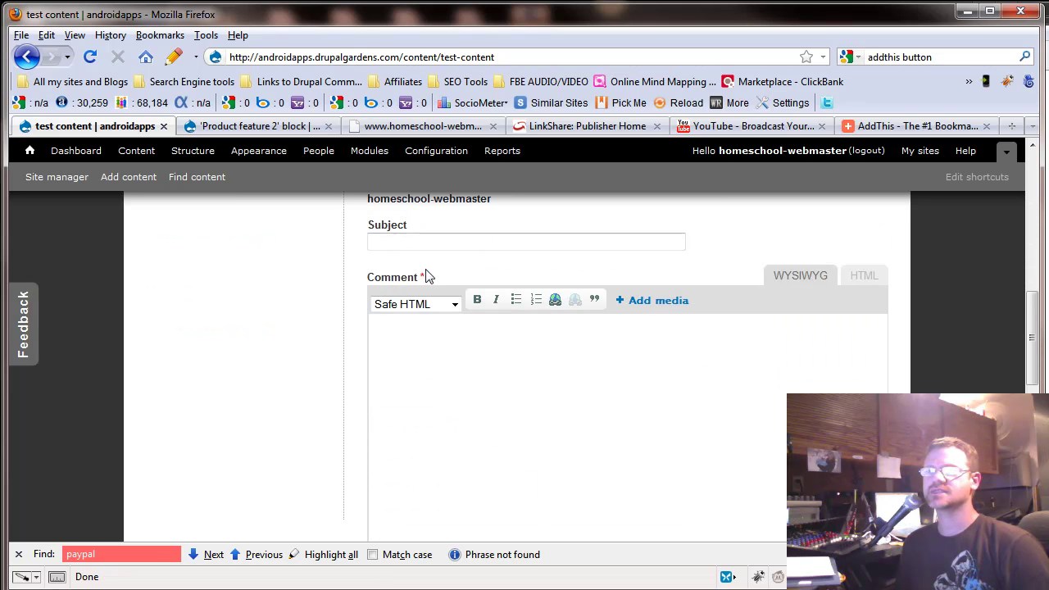
scroll(461, 391, "up", 4)
scroll(445, 417, "down", 2)
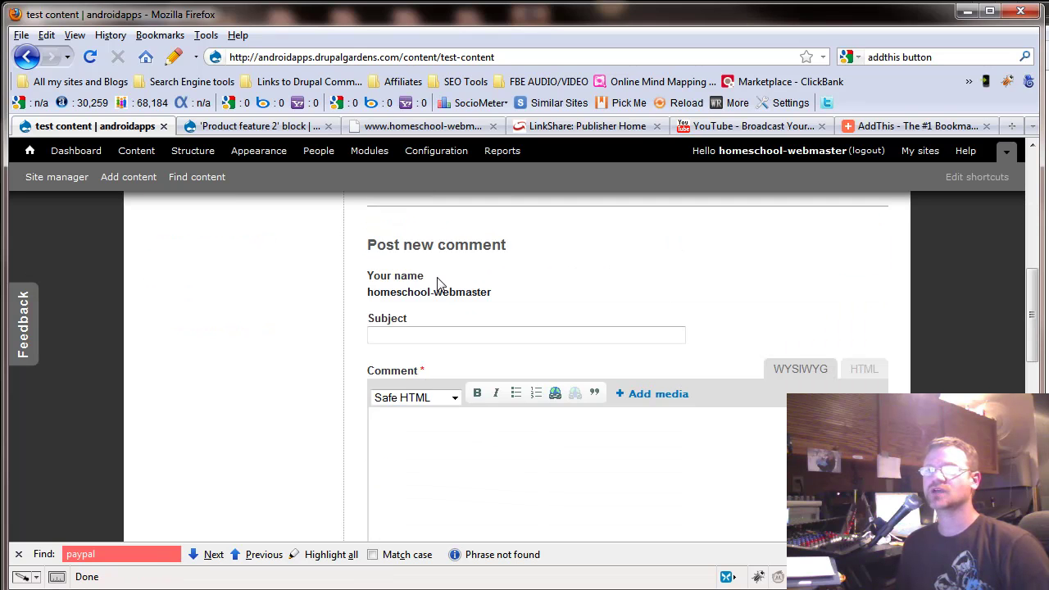
scroll(476, 459, "down", 9)
scroll(436, 467, "up", 20)
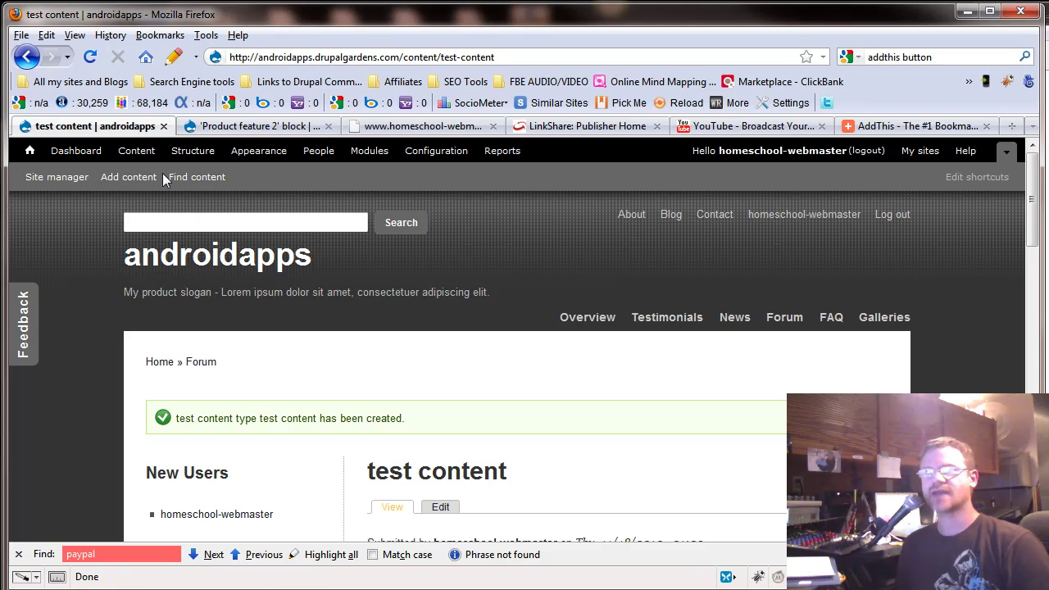
Open Find content and point out 'test content' with its test content type
left_click(193, 178)
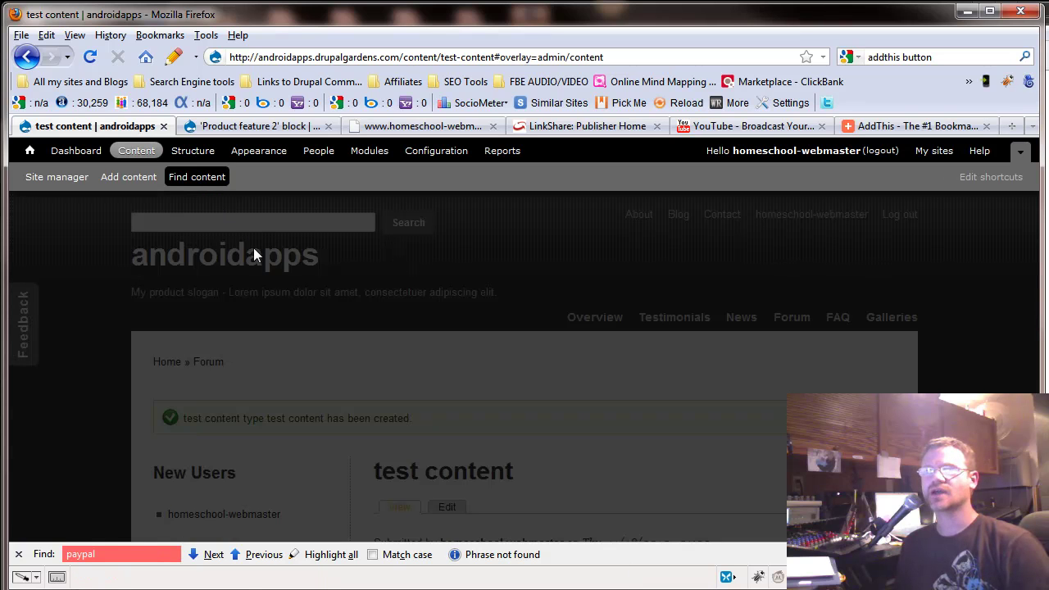
scroll(385, 418, "down", 5)
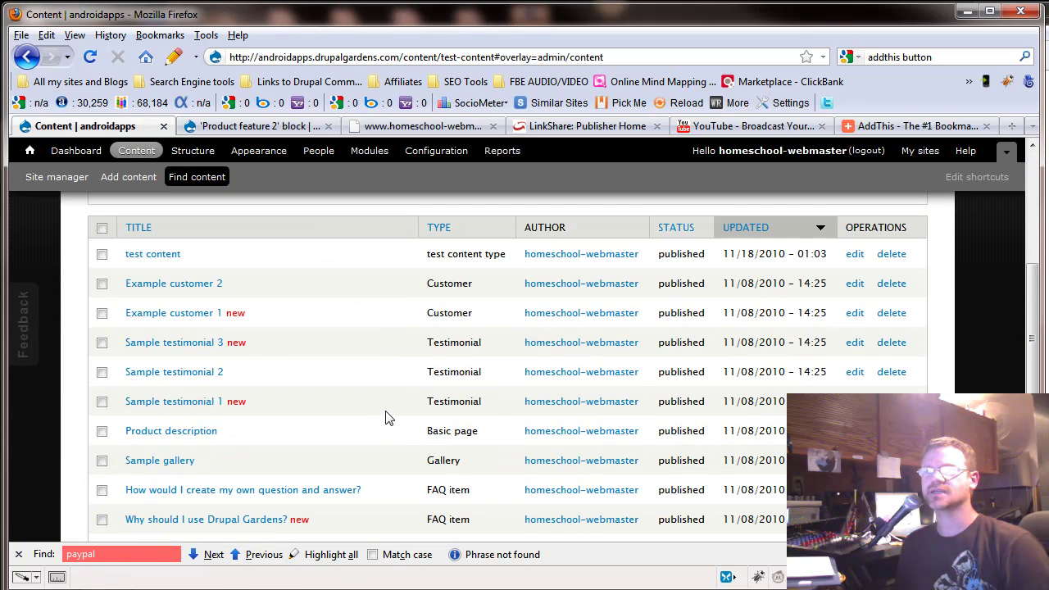
scroll(388, 417, "up", 2)
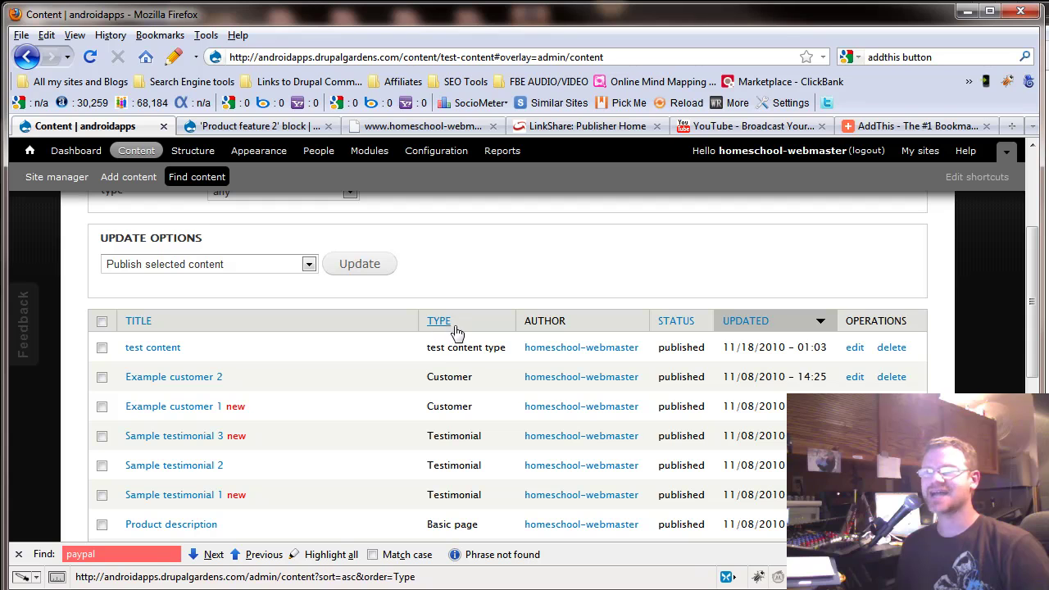
left_click_drag(427, 353, 509, 361)
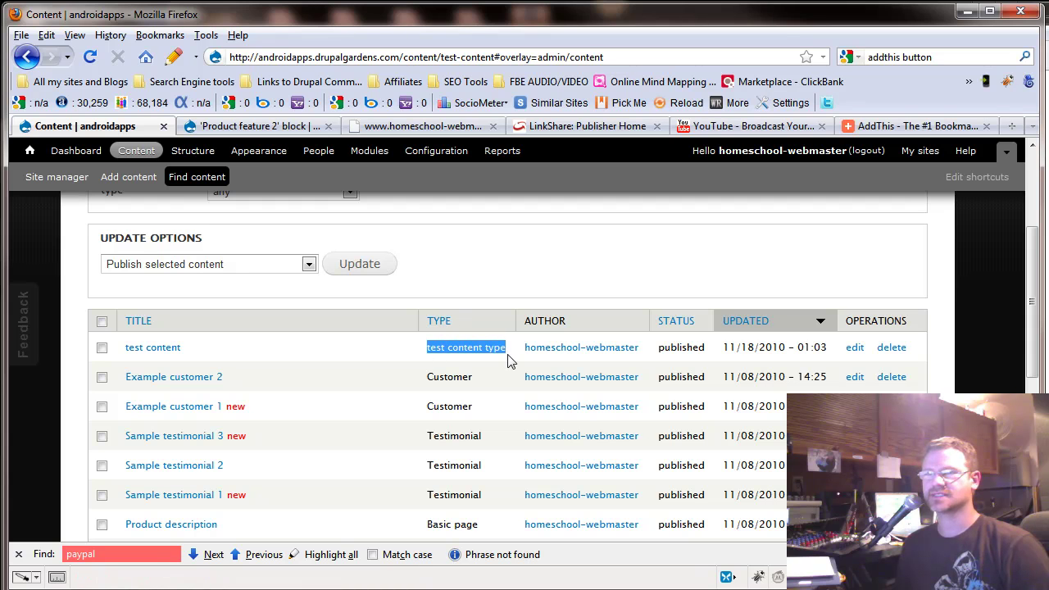
left_click_drag(195, 356, 107, 352)
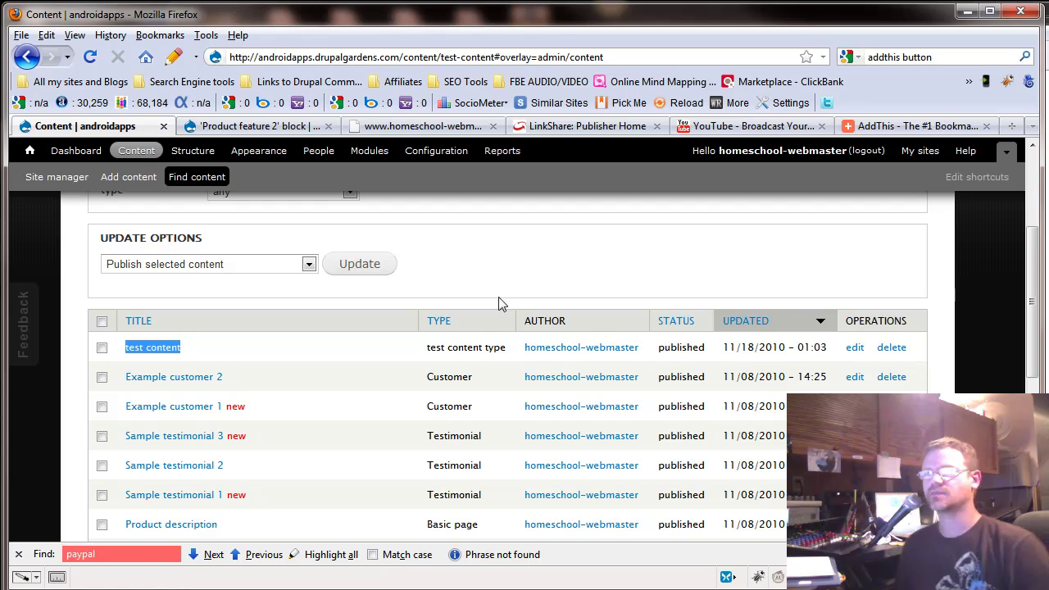
scroll(448, 365, "down", 2)
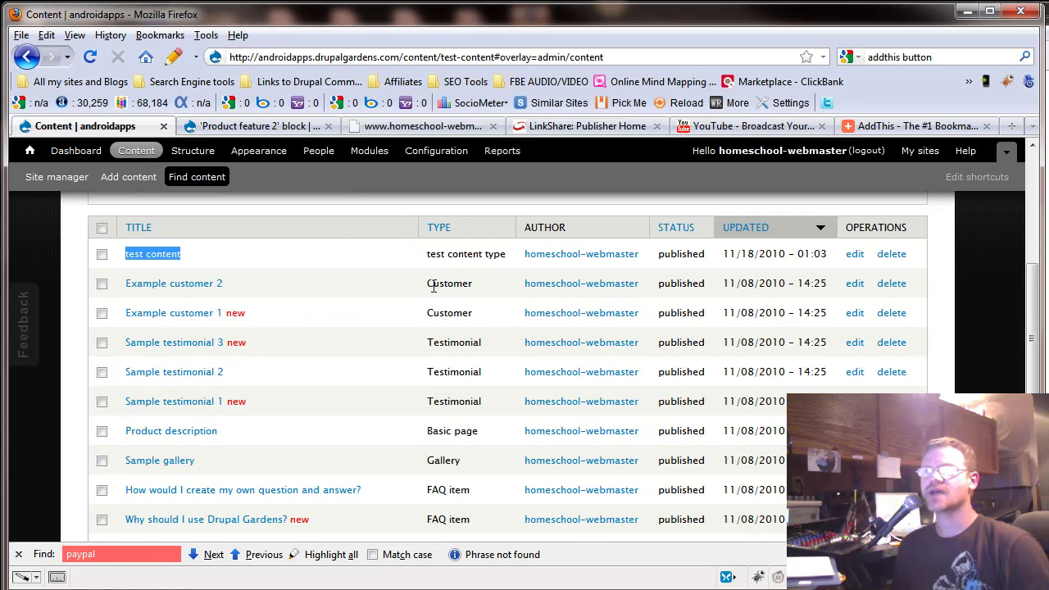
left_click_drag(431, 284, 474, 285)
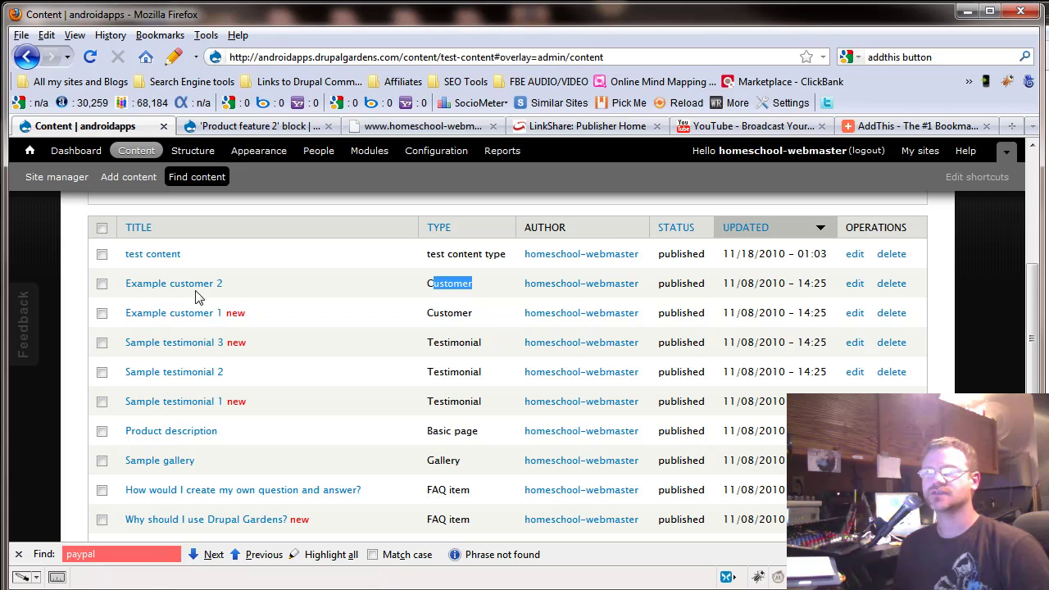
left_click_drag(419, 287, 494, 287)
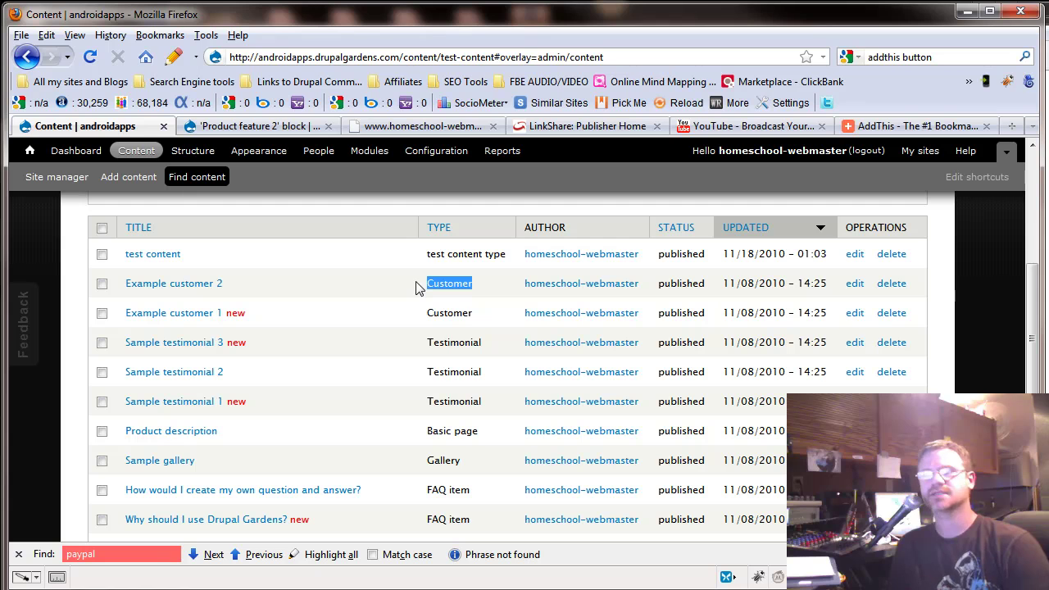
View the Sample gallery item, then go back to the content list
scroll(412, 302, "down", 2)
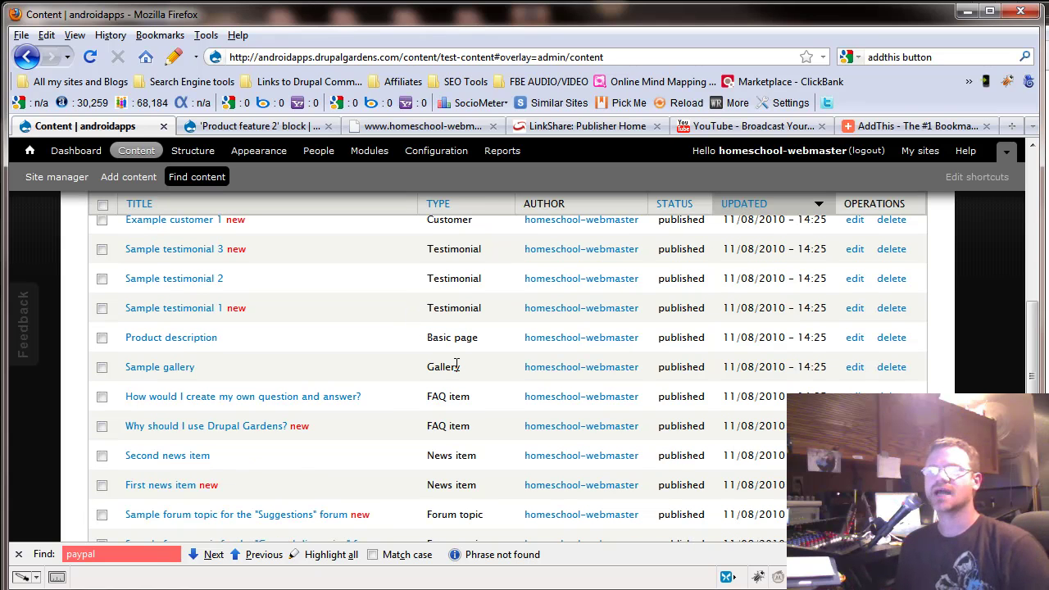
left_click_drag(463, 364, 403, 377)
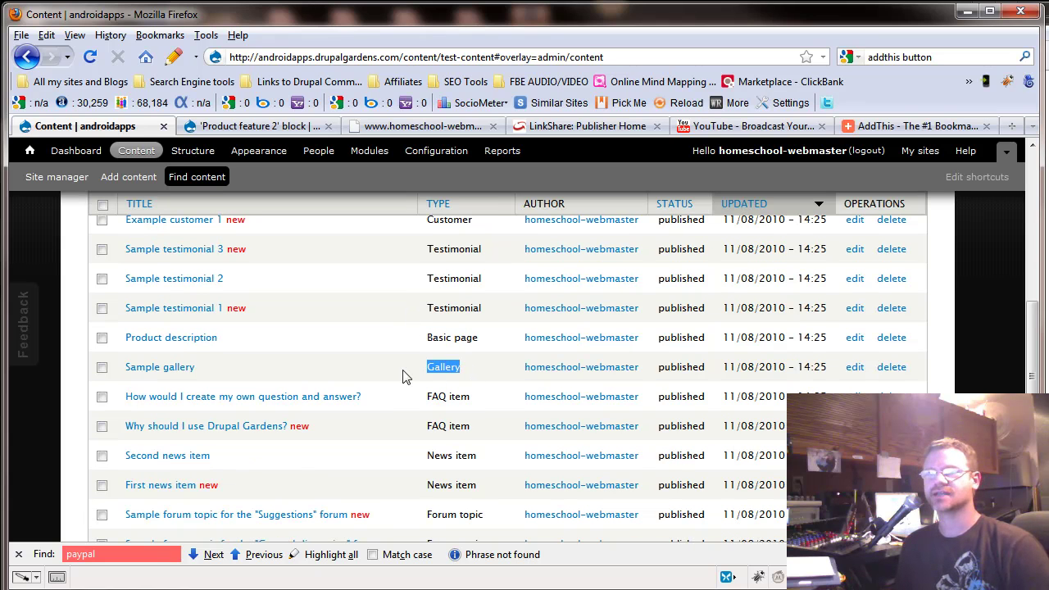
left_click(162, 367)
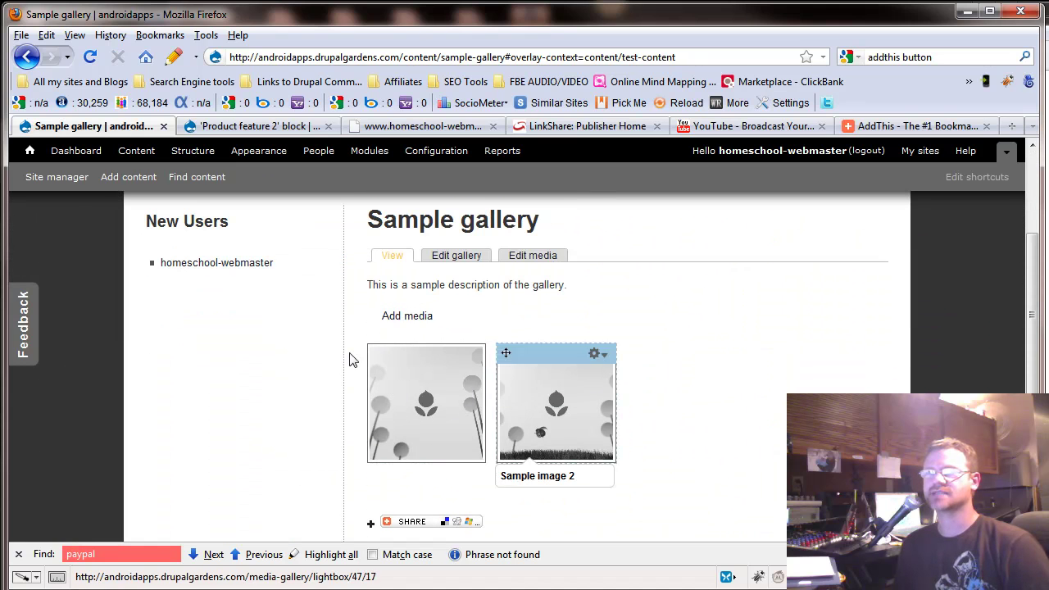
left_click(41, 61)
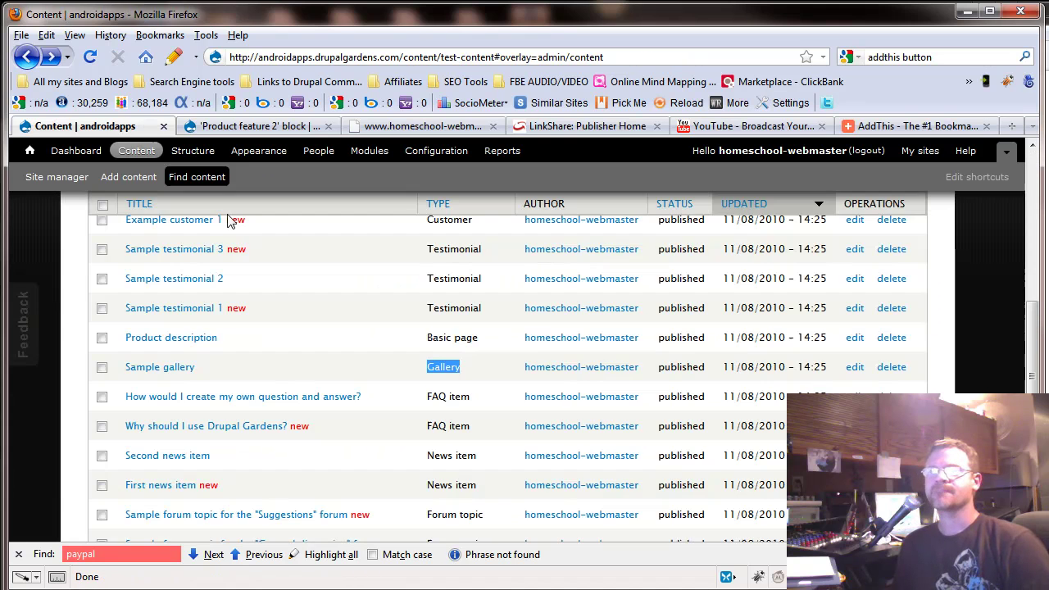
scroll(316, 441, "up", 5)
scroll(316, 441, "up", 2)
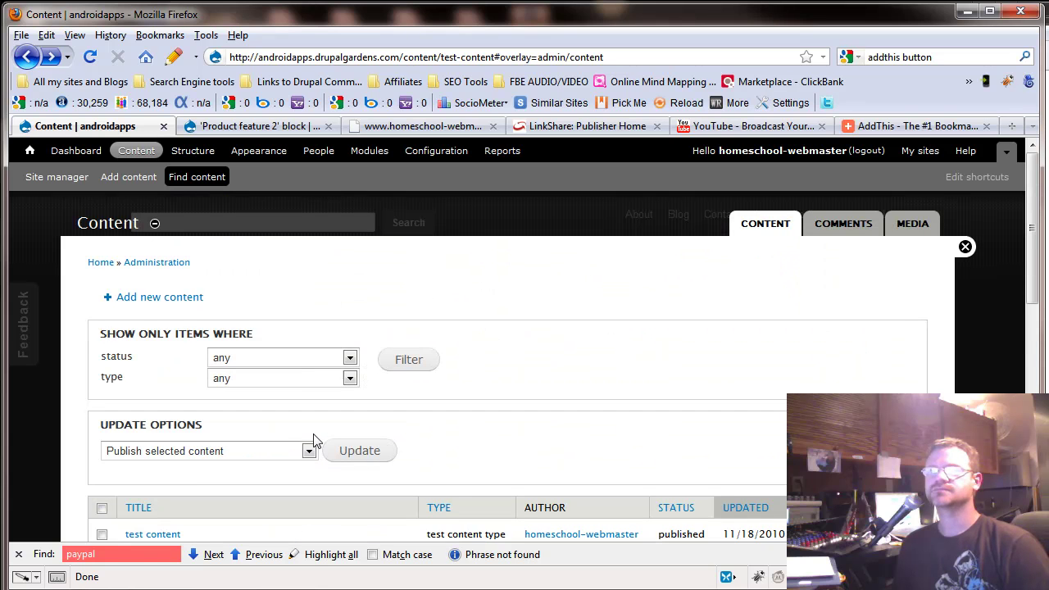
Open the Structure page and review the Content types entry's description
left_click(193, 151)
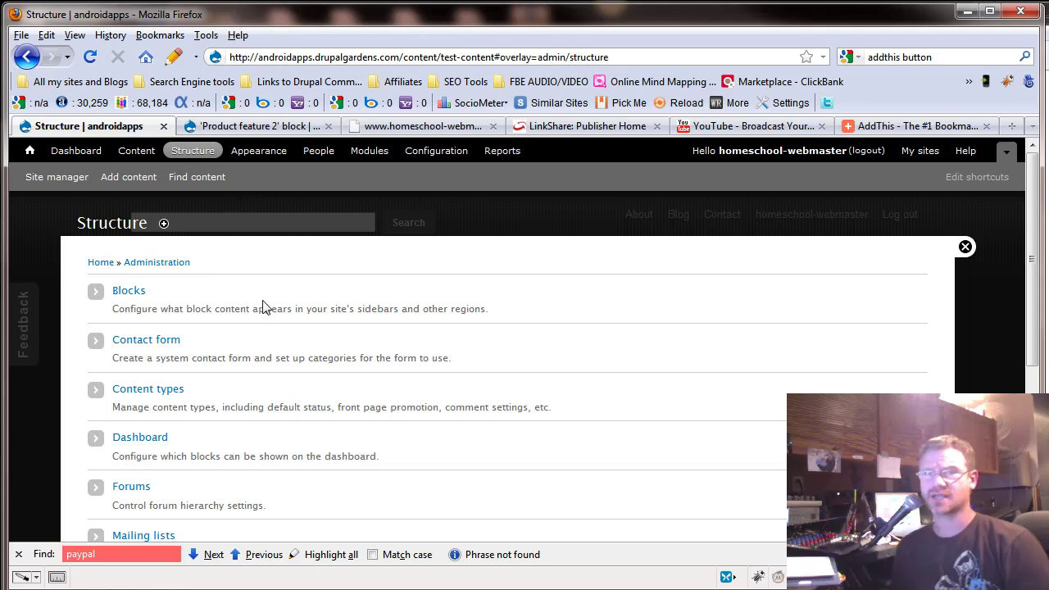
scroll(254, 353, "down", 2)
scroll(246, 360, "up", 2)
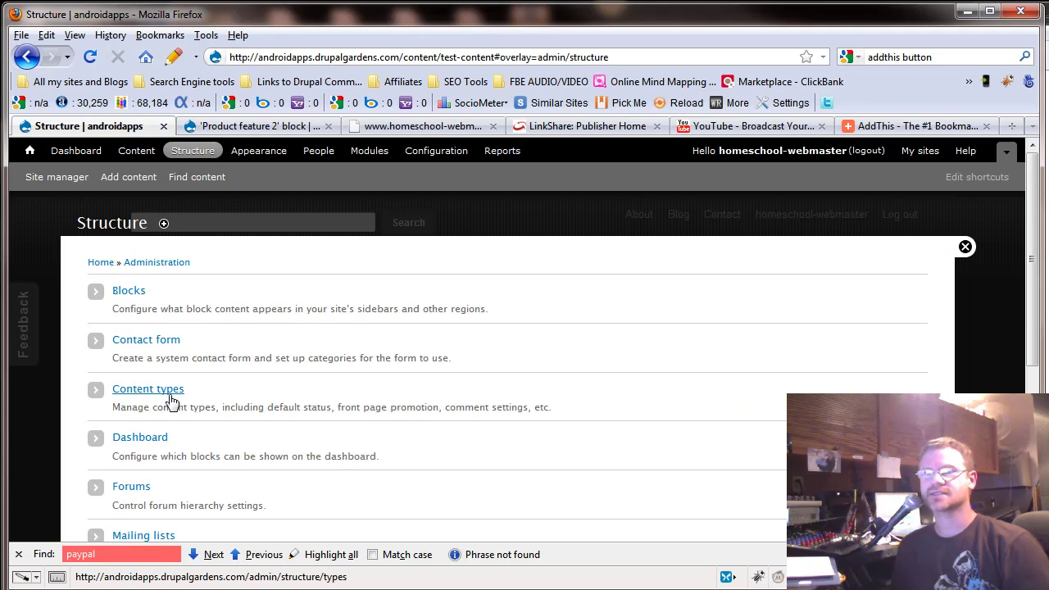
left_click_drag(290, 407, 450, 408)
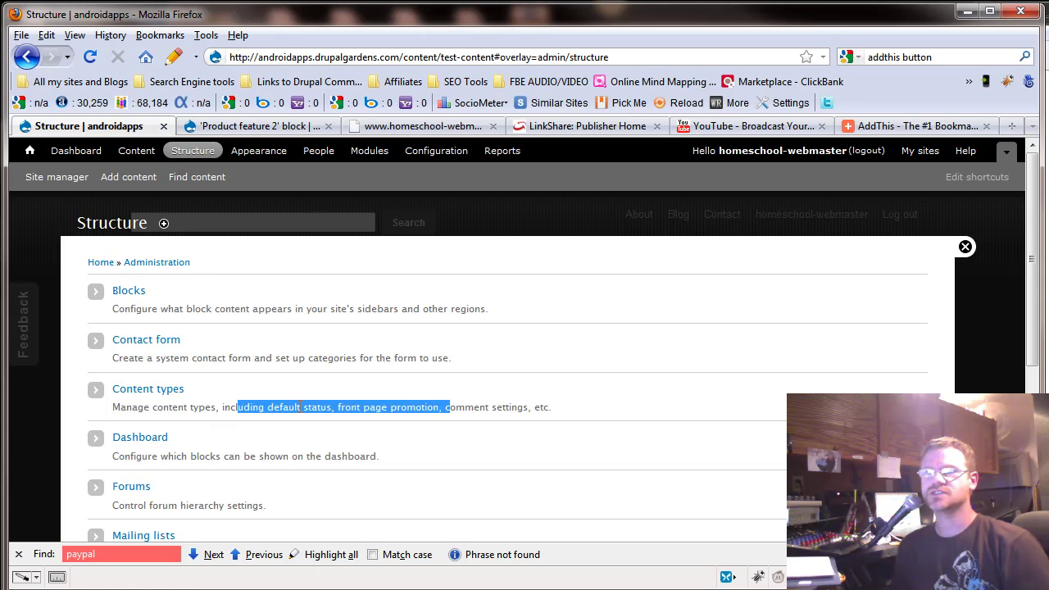
left_click(240, 424)
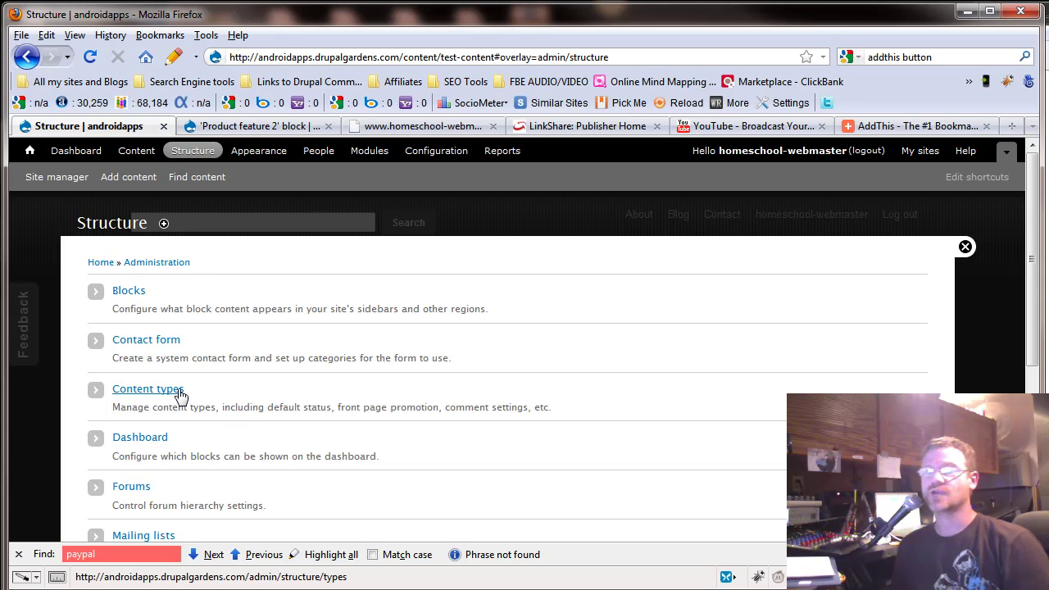